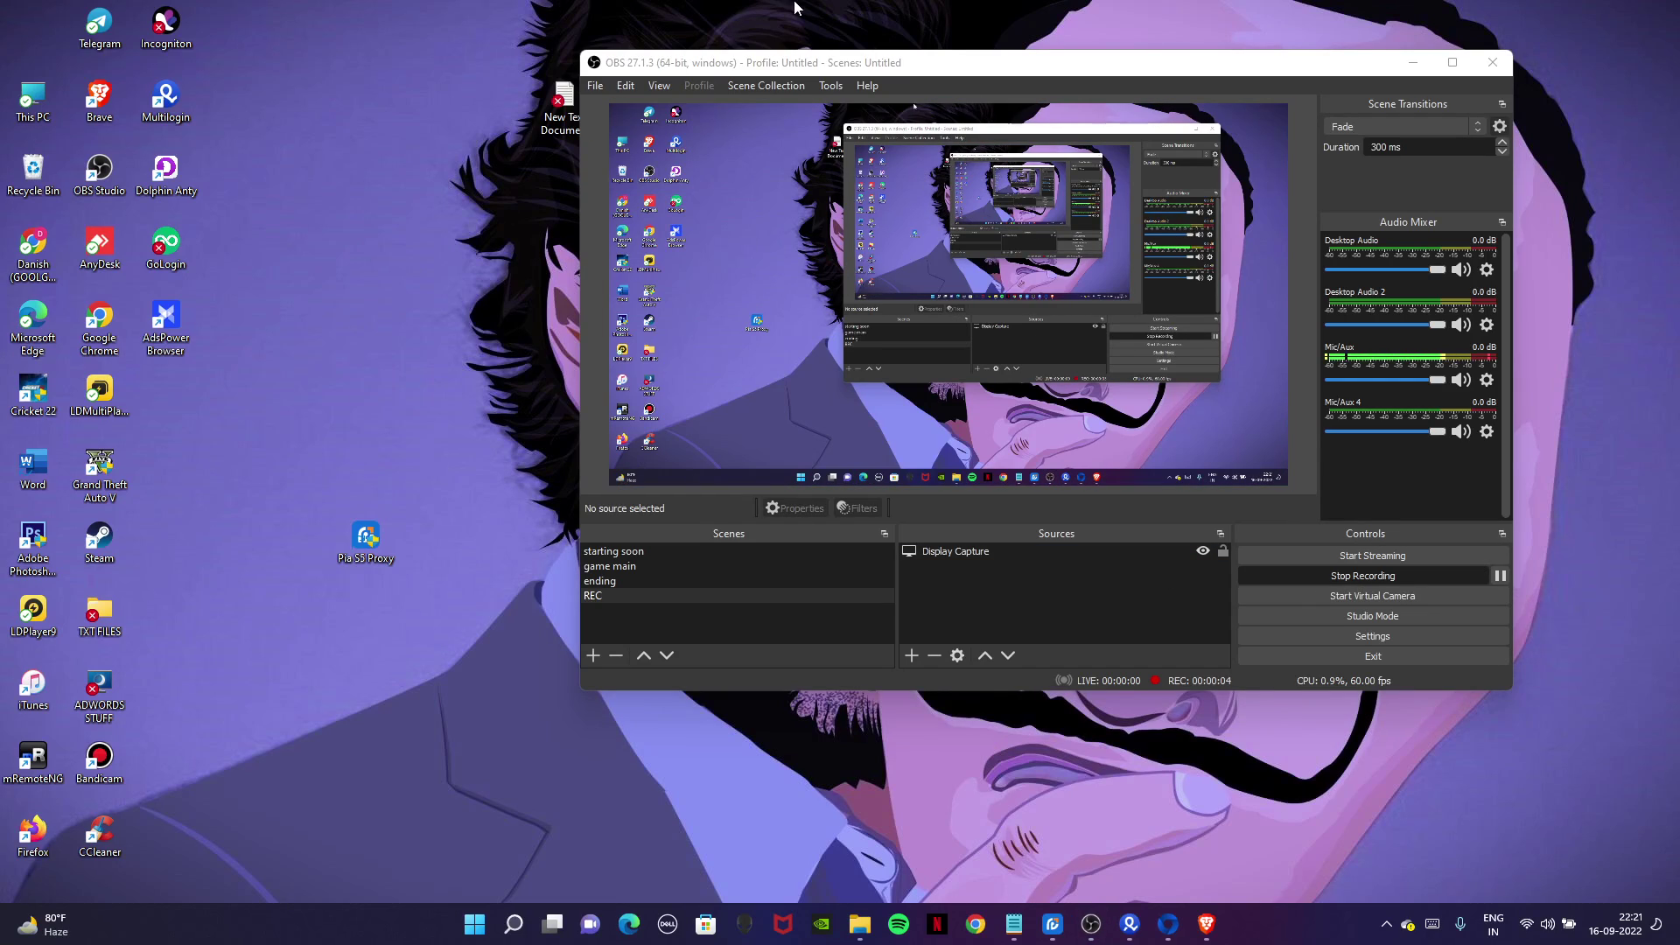
Minimize OBS and bring the New Text Document (2) plan forward in Notepad.
{"action": "left_click", "coordinate": [1089, 924]}
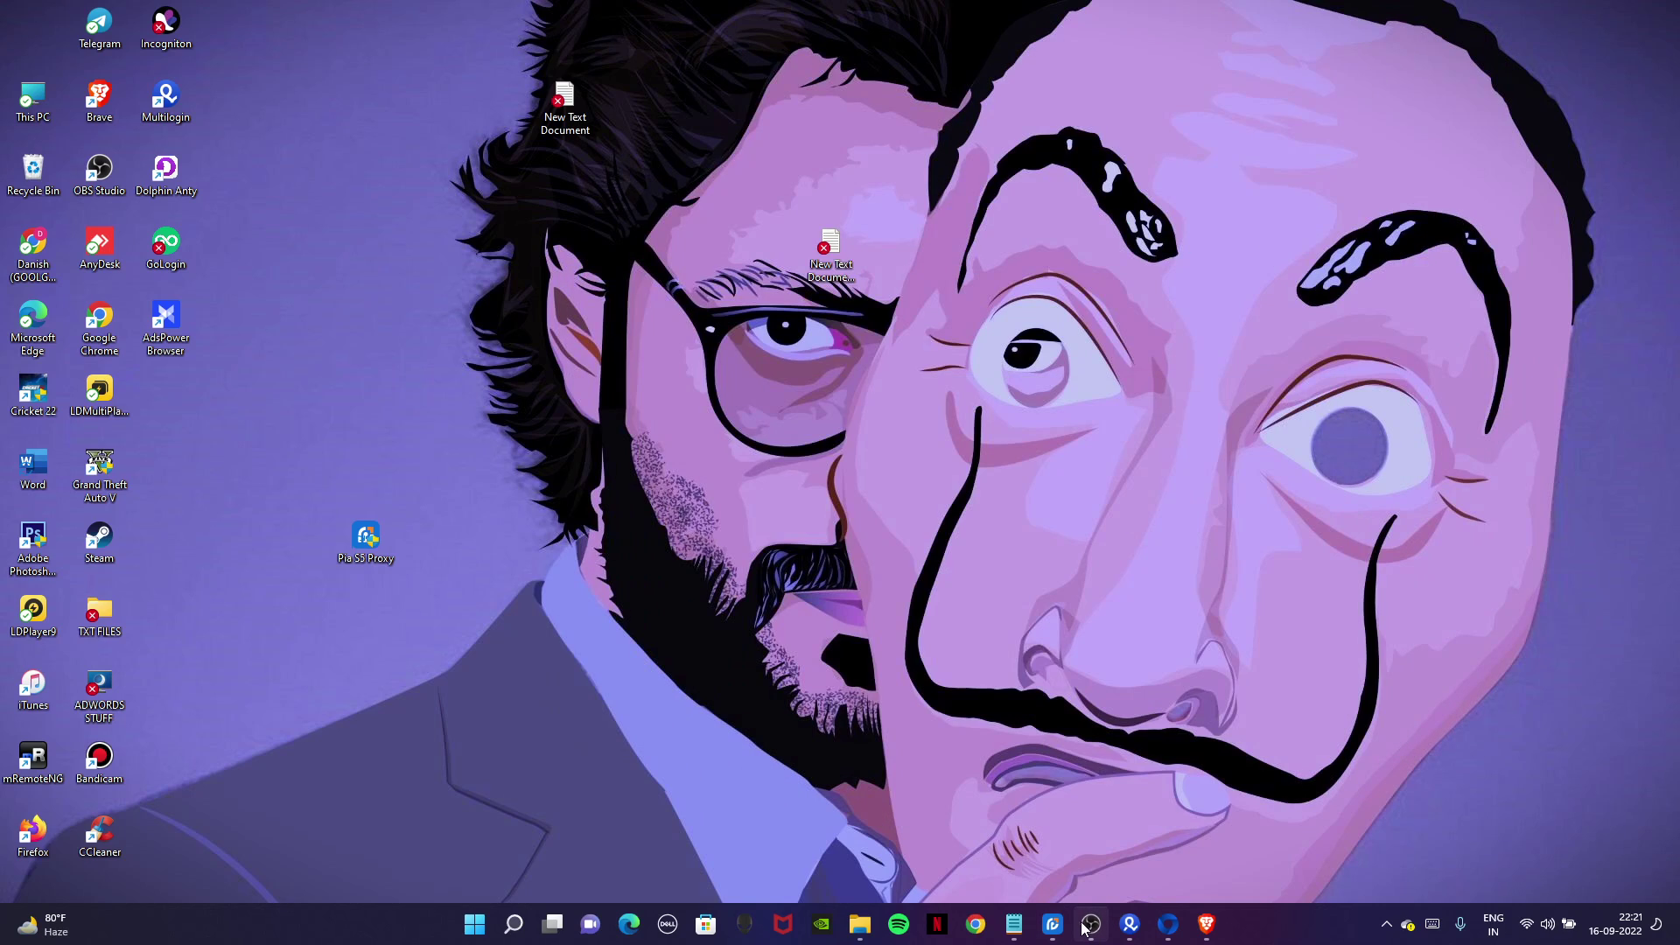
{"action": "mouse_move", "coordinate": [1013, 924]}
{"action": "left_click", "coordinate": [1146, 854]}
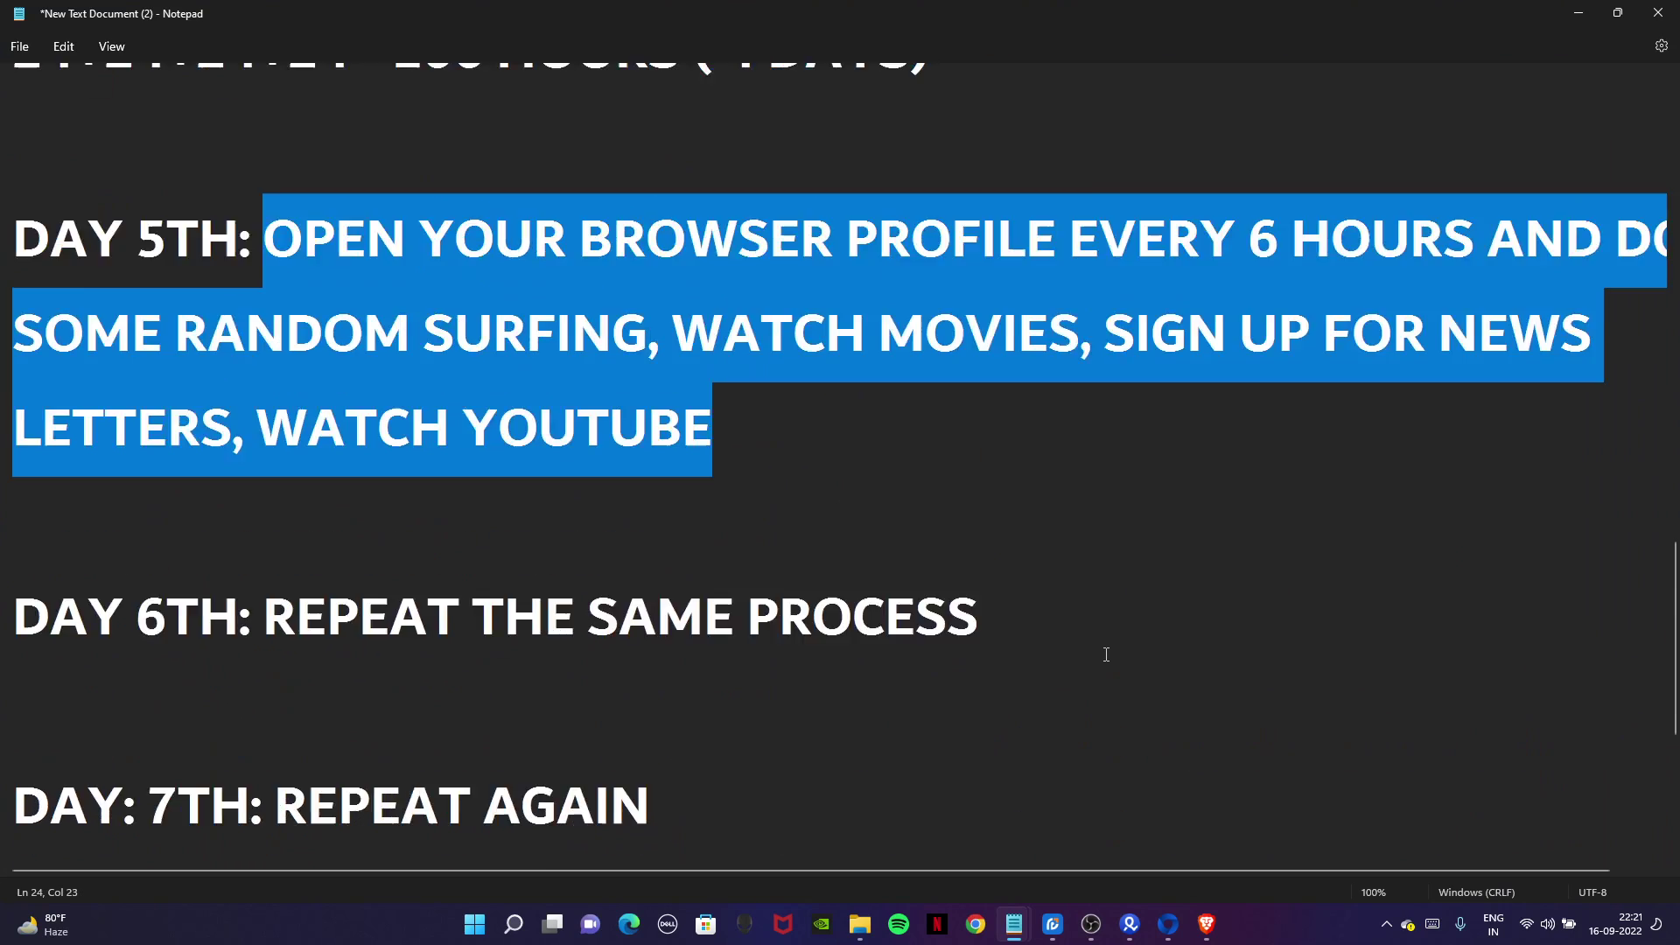
{"action": "scroll", "coordinate": [1106, 654], "scroll_direction": "up", "scroll_amount": 10}
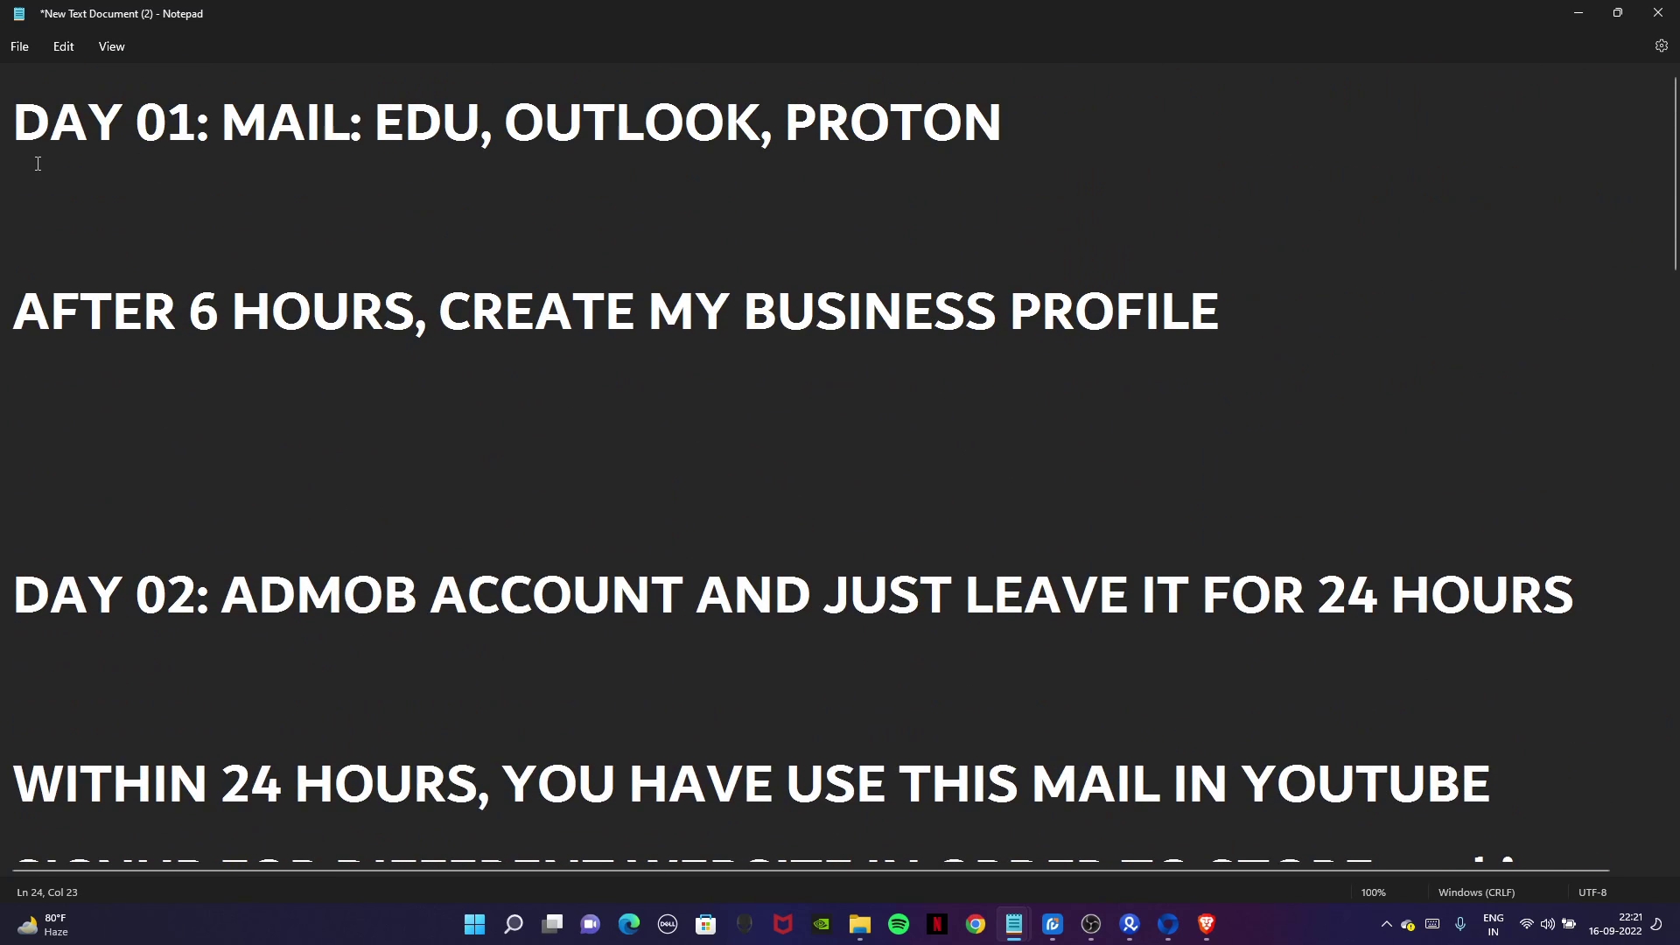
Highlight the early plan lines: DAY 01 mail, business profile, 24-hour wait, YouTube and website sign-ups.
{"action": "left_click_drag", "start_coordinate": [13, 163], "coordinate": [1231, 155]}
{"action": "left_click_drag", "start_coordinate": [1304, 329], "coordinate": [665, 267]}
{"action": "scroll", "coordinate": [319, 433], "scroll_direction": "down", "scroll_amount": 1}
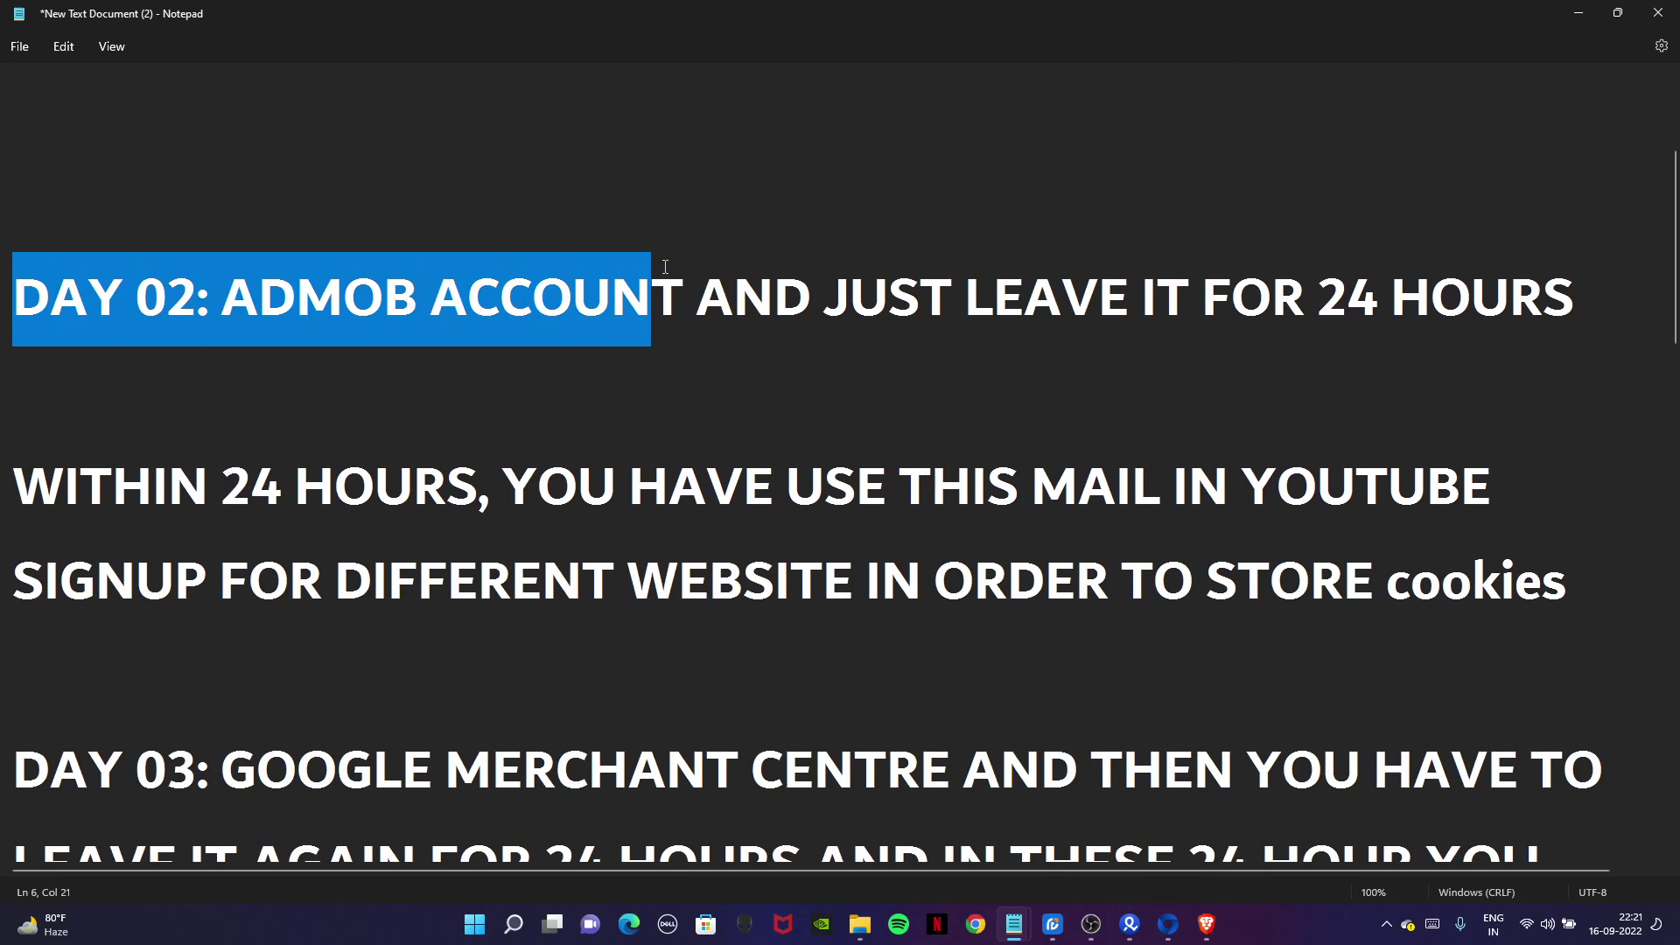
{"action": "left_click_drag", "start_coordinate": [816, 280], "coordinate": [1566, 267]}
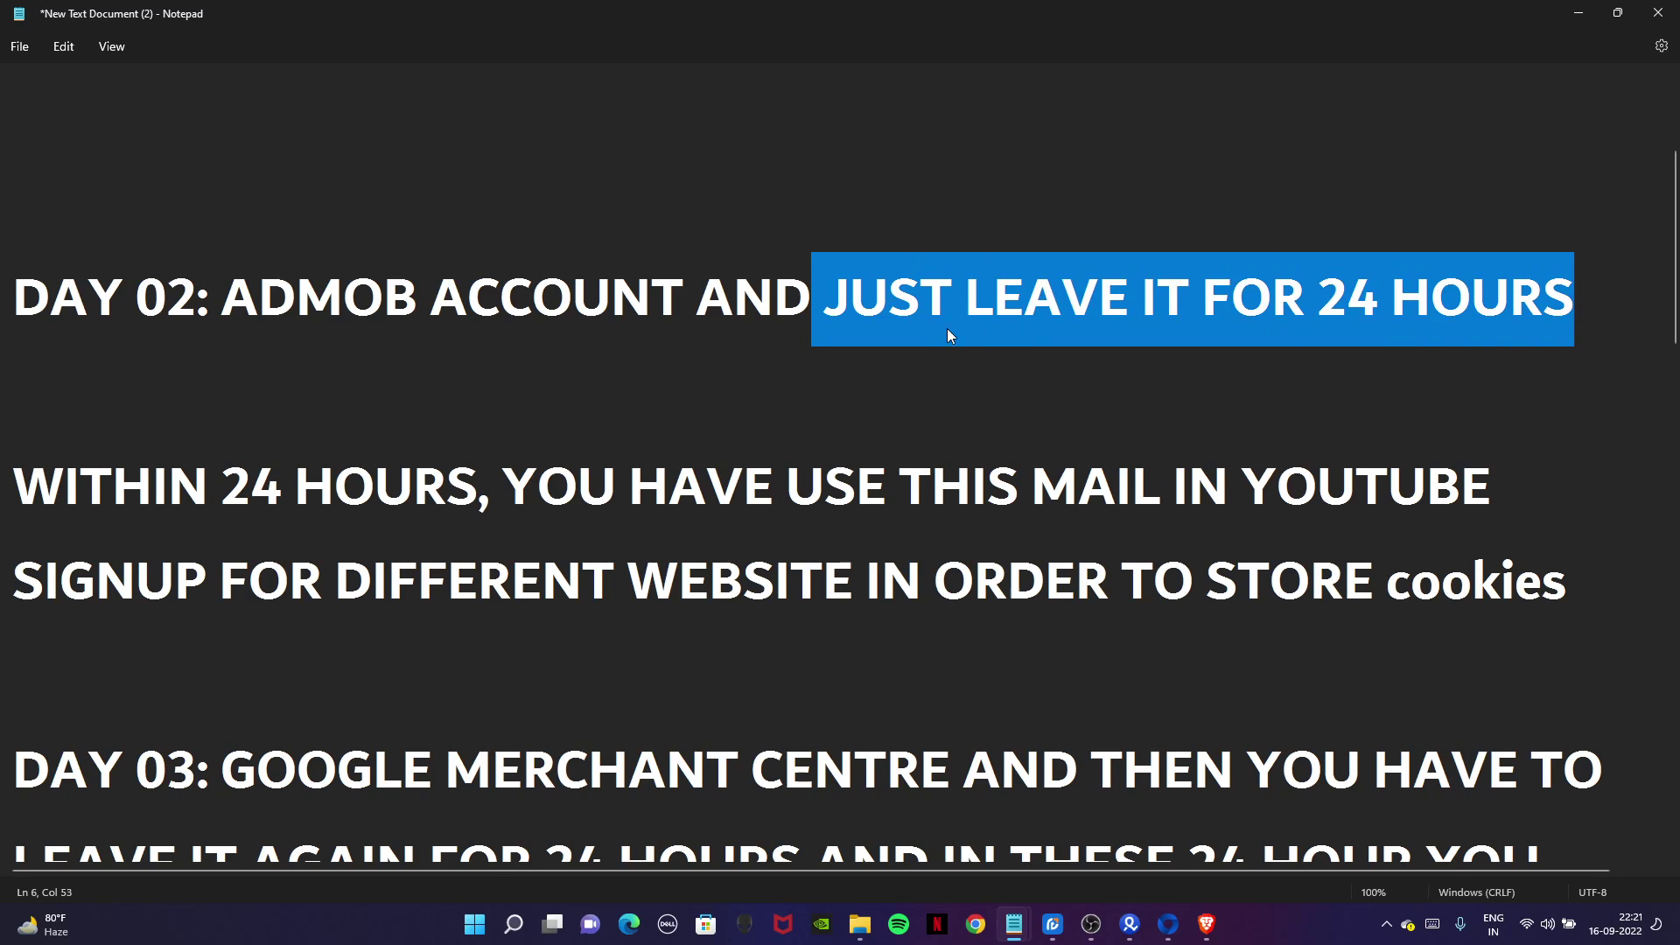
{"action": "scroll", "coordinate": [572, 272], "scroll_direction": "down", "scroll_amount": 1}
{"action": "left_click_drag", "start_coordinate": [3, 192], "coordinate": [649, 206]}
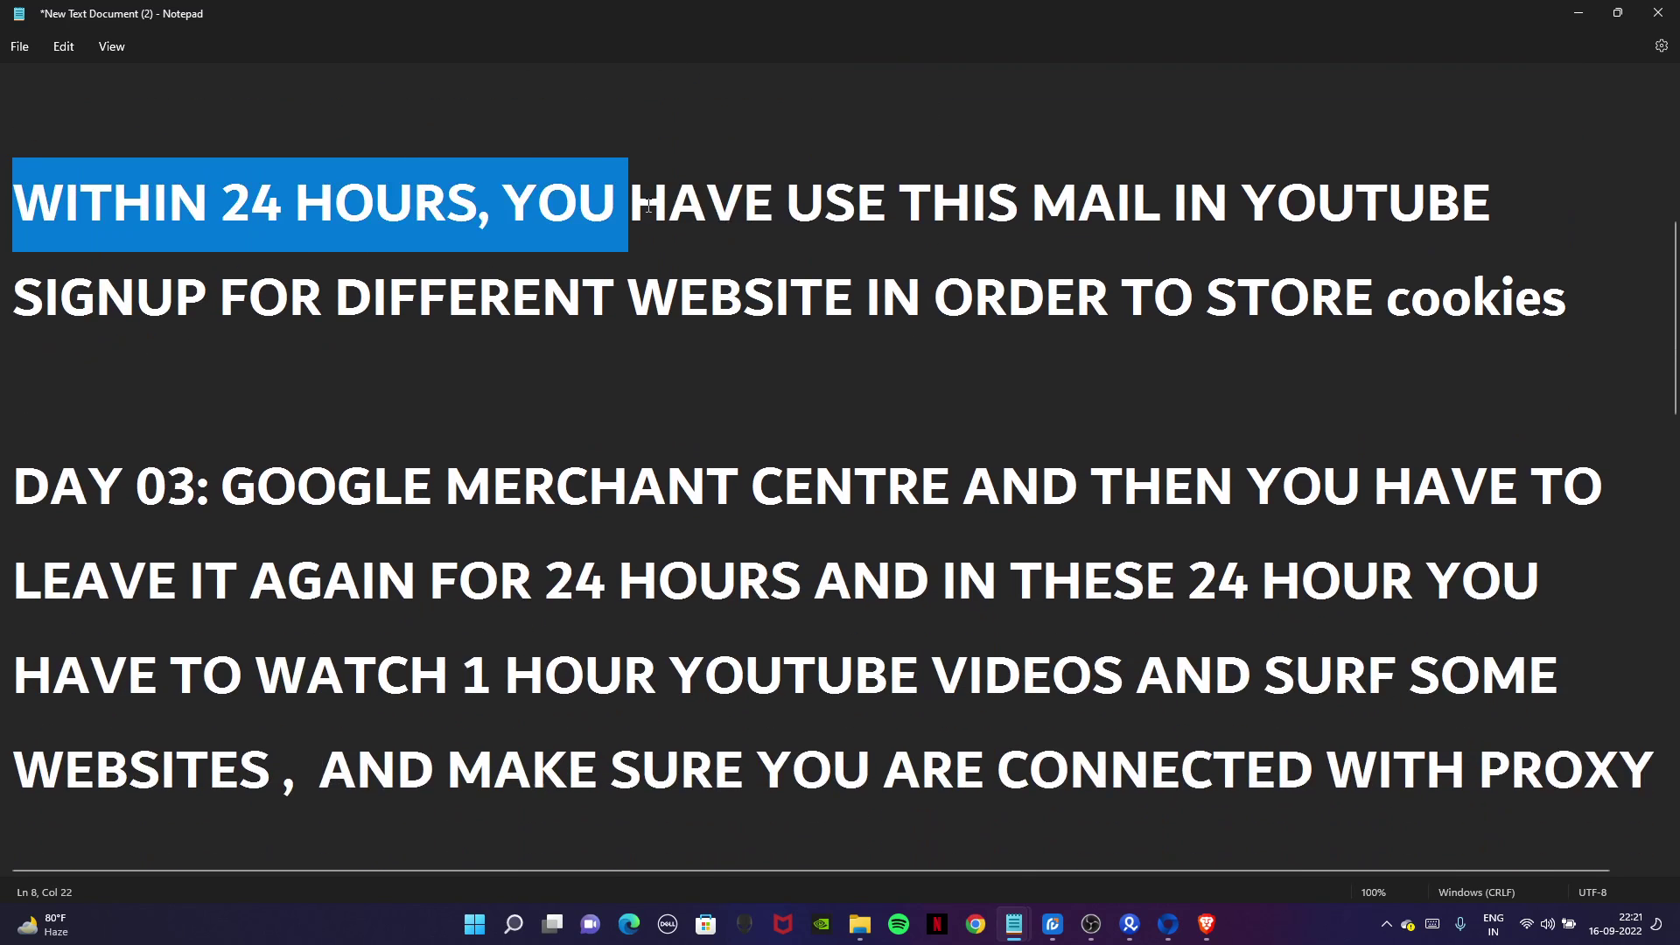
{"action": "left_click", "coordinate": [915, 245]}
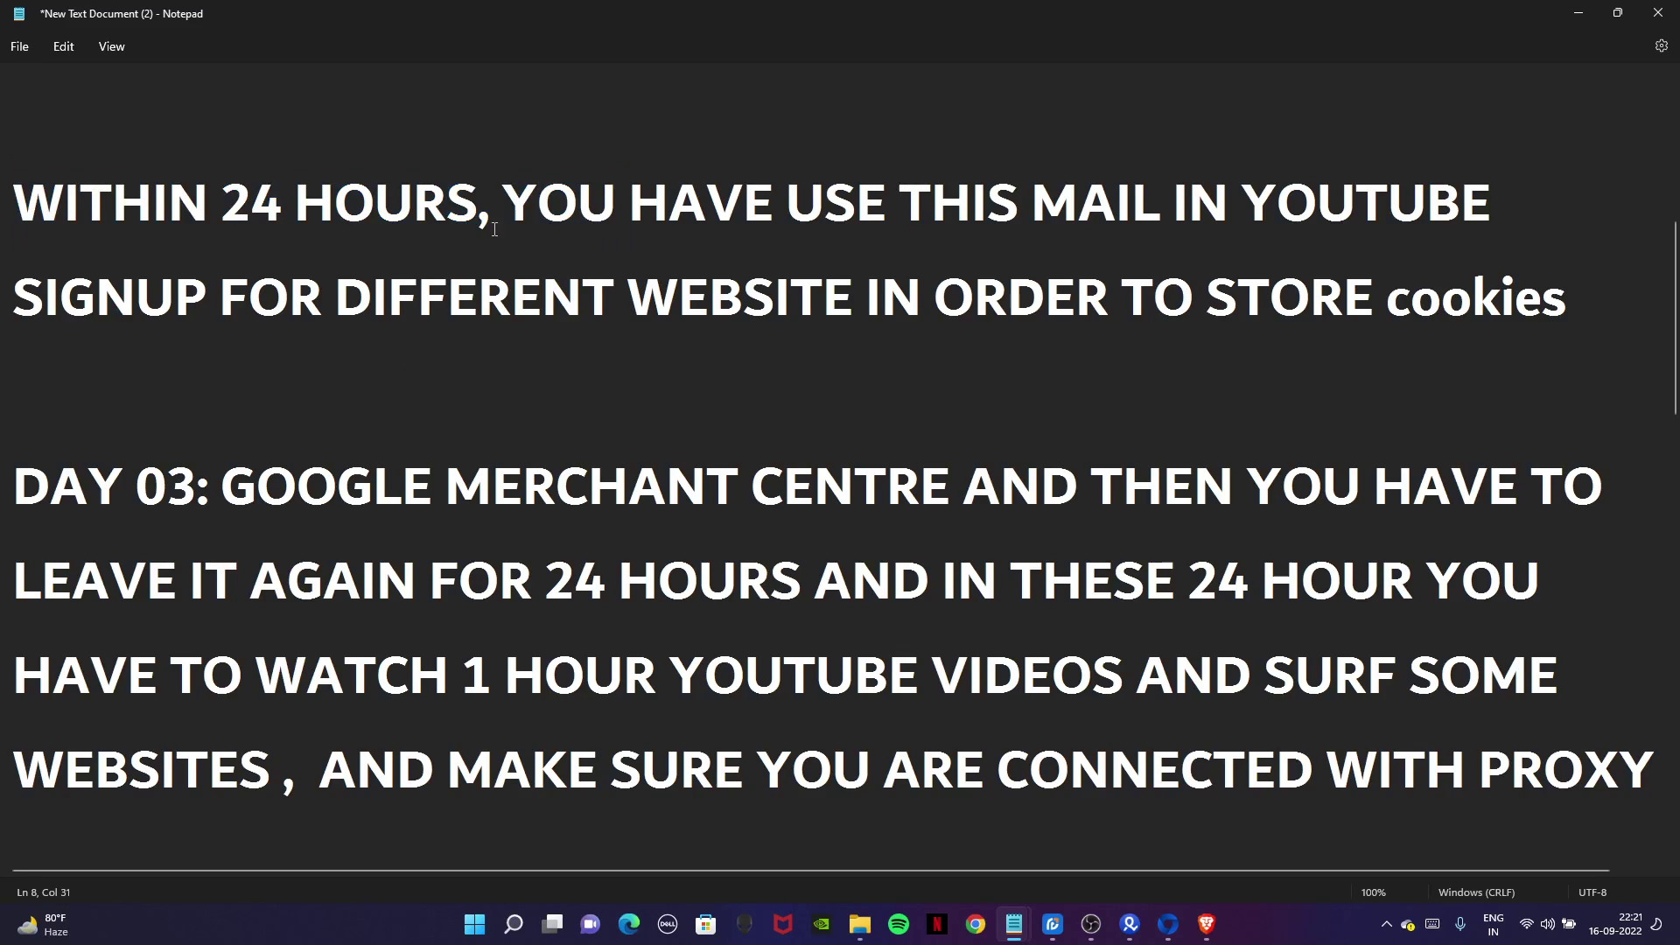
{"action": "left_click_drag", "start_coordinate": [600, 210], "coordinate": [1317, 206]}
{"action": "left_click_drag", "start_coordinate": [131, 298], "coordinate": [743, 298]}
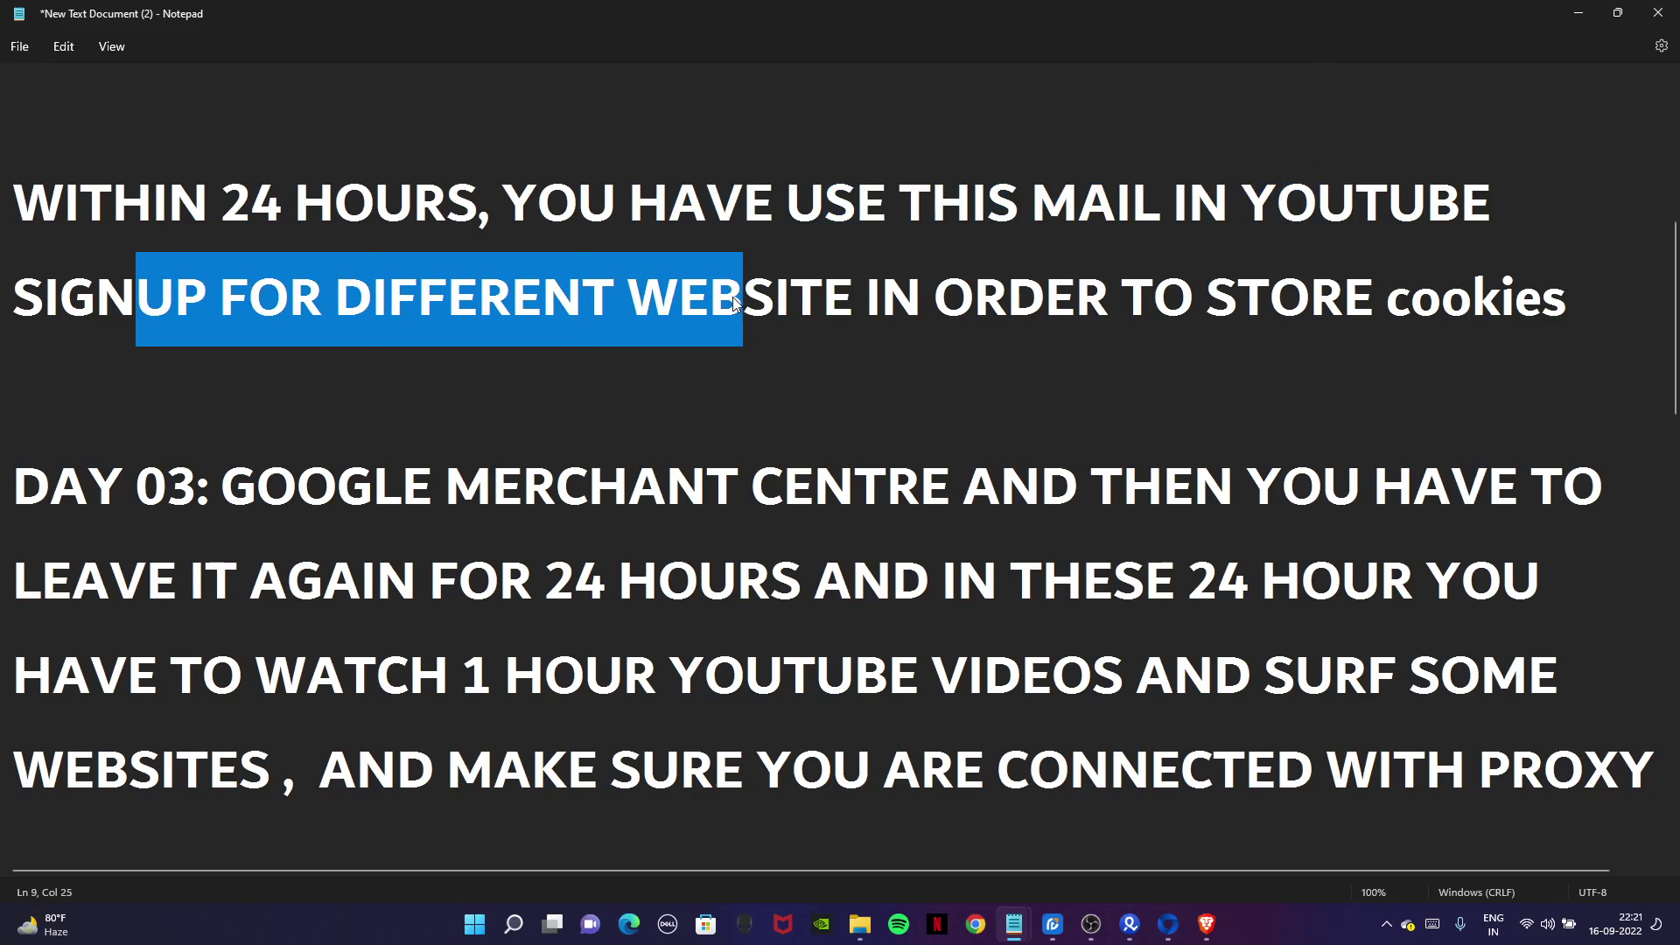
{"action": "left_click", "coordinate": [1027, 350]}
{"action": "left_click_drag", "start_coordinate": [1518, 302], "coordinate": [1387, 300]}
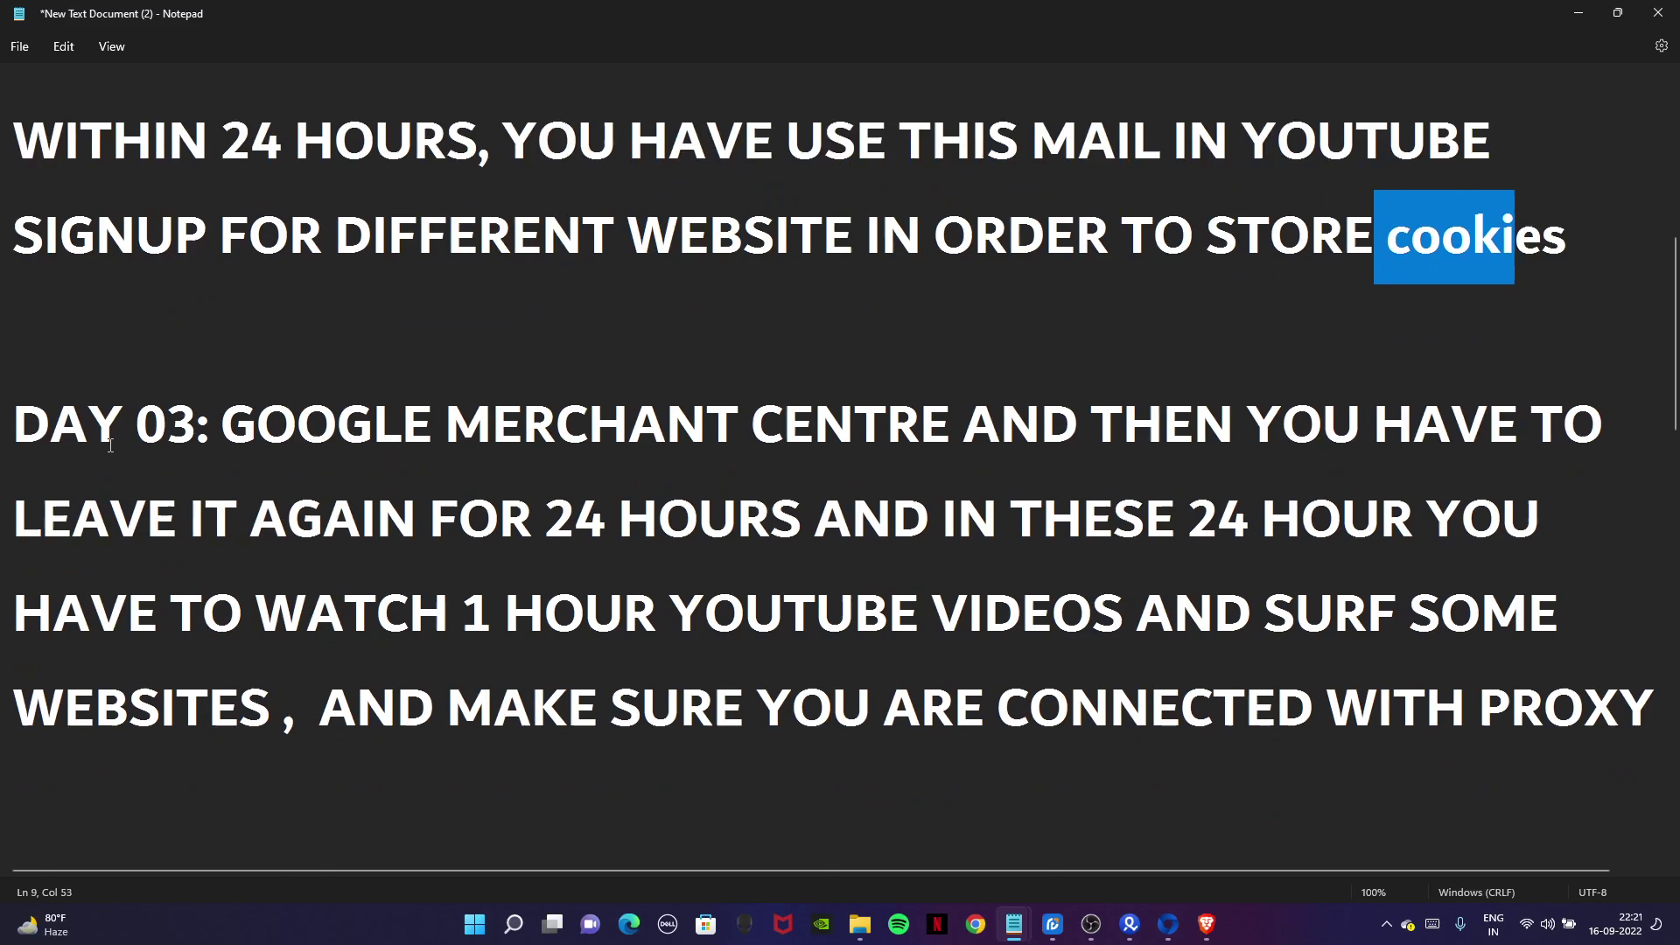
{"action": "scroll", "coordinate": [1386, 300], "scroll_direction": "down", "scroll_amount": 1}
Highlight the DAY 03 phrases: leave it for 24 hours, watch 1 hour, and SURF.
{"action": "triple_click", "coordinate": [326, 217]}
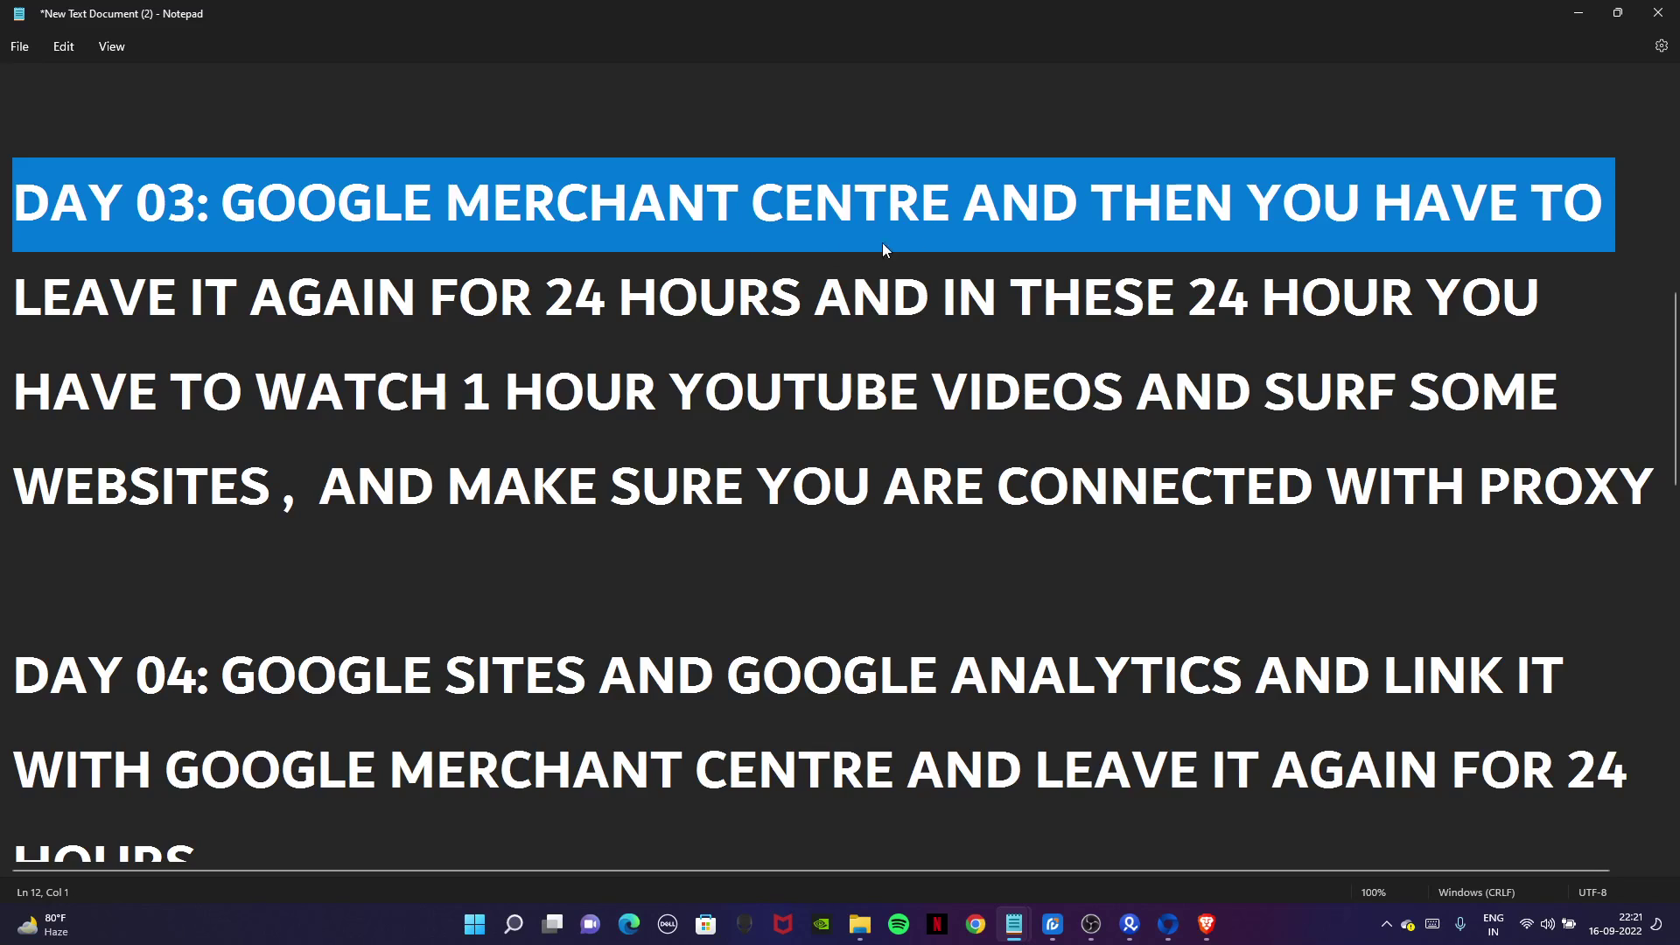
{"action": "left_click", "coordinate": [1038, 219]}
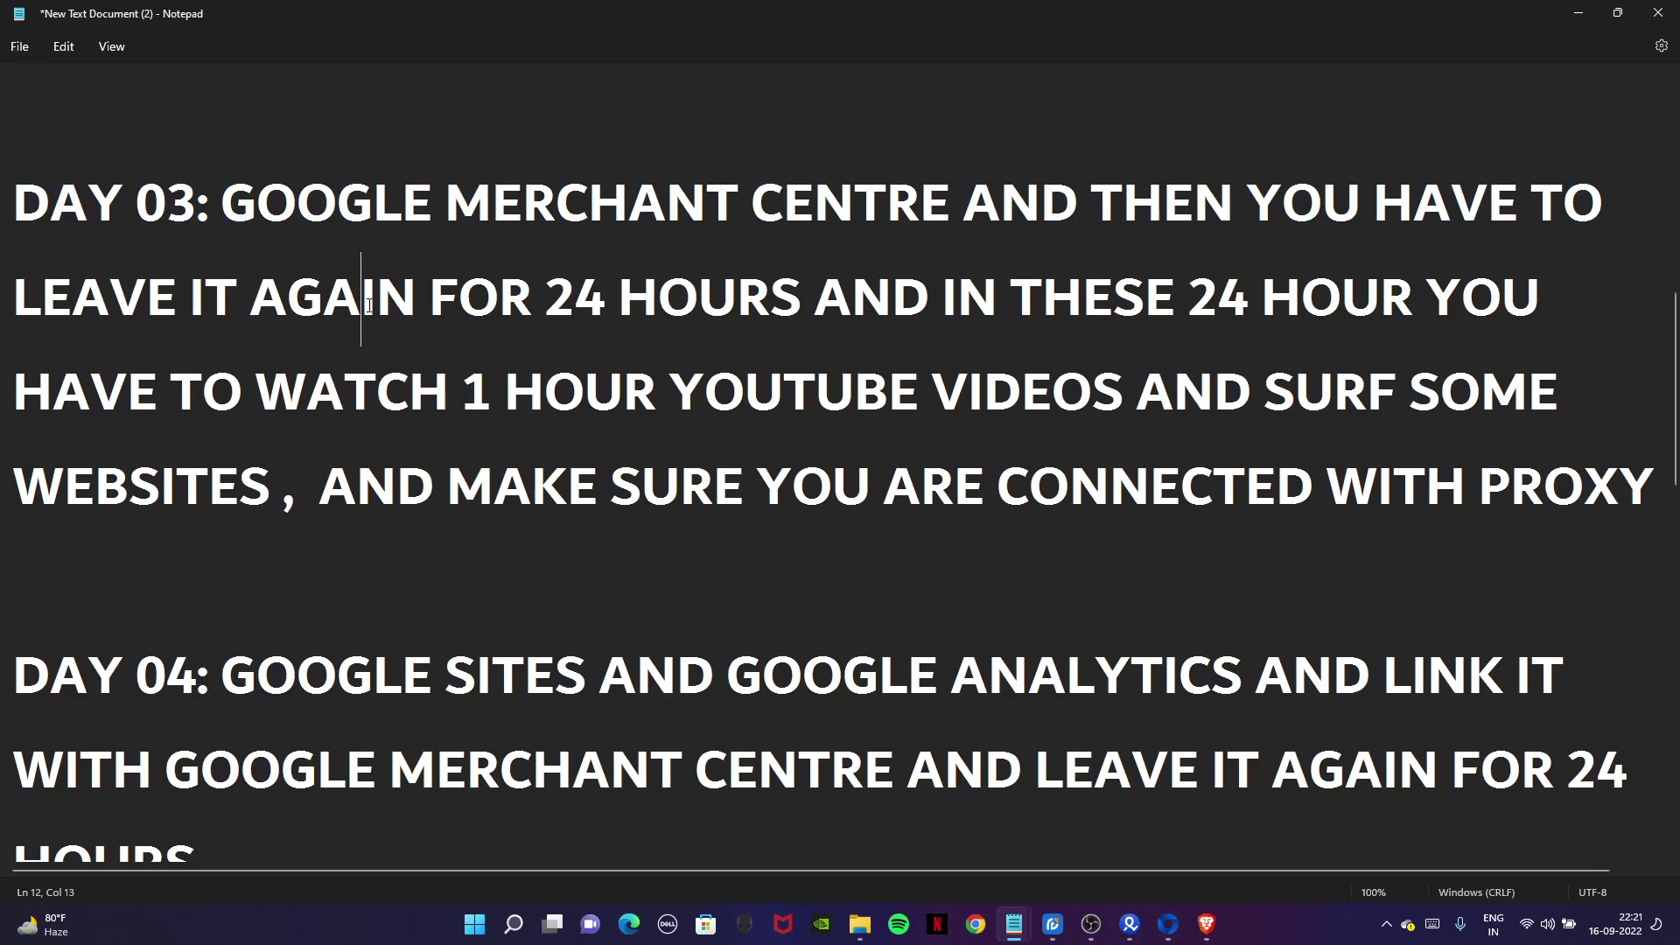
{"action": "left_click_drag", "start_coordinate": [360, 298], "coordinate": [853, 297]}
{"action": "left_click_drag", "start_coordinate": [1083, 298], "coordinate": [1502, 308]}
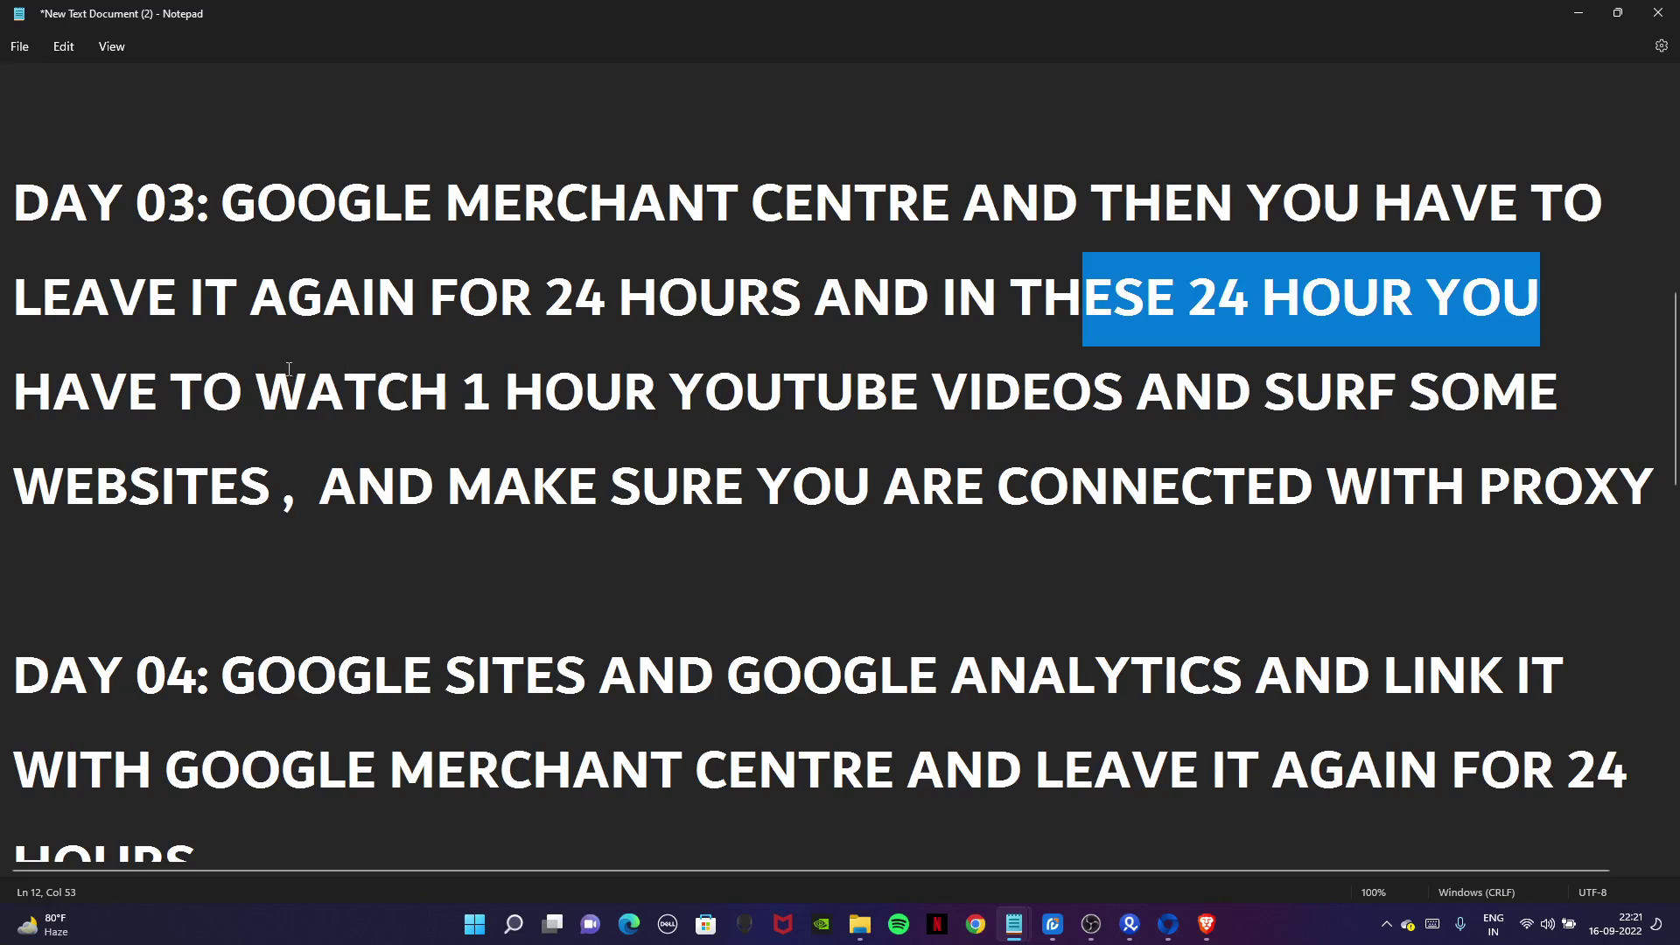
{"action": "left_click_drag", "start_coordinate": [263, 391], "coordinate": [561, 393]}
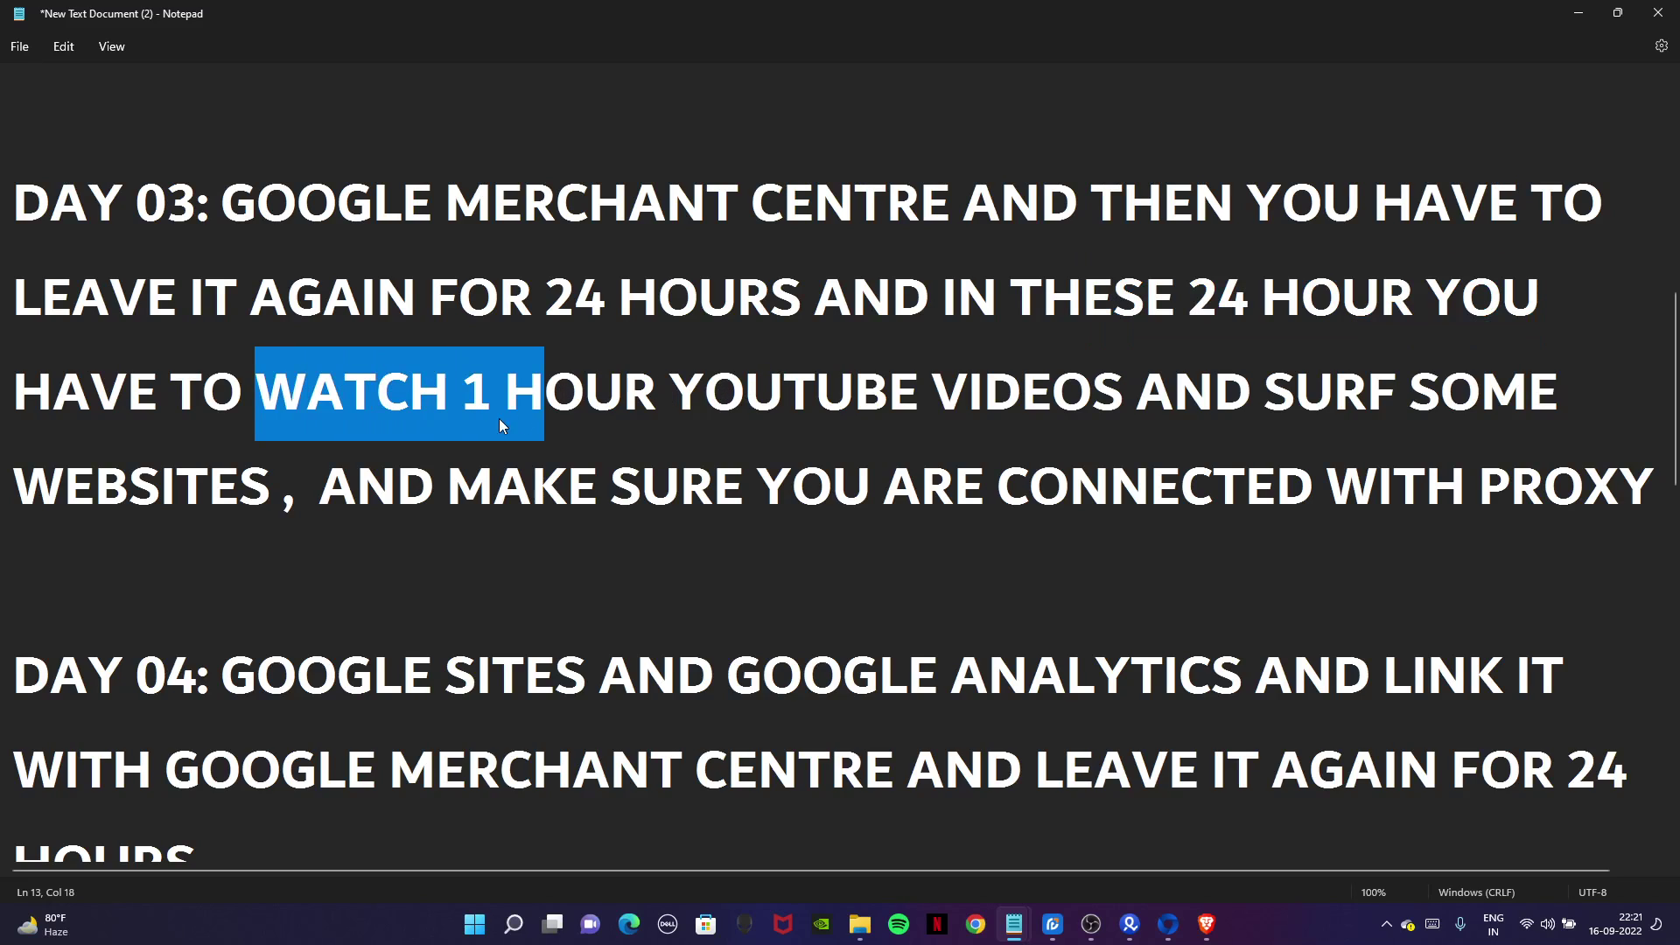
{"action": "left_click_drag", "start_coordinate": [1253, 394], "coordinate": [1404, 415]}
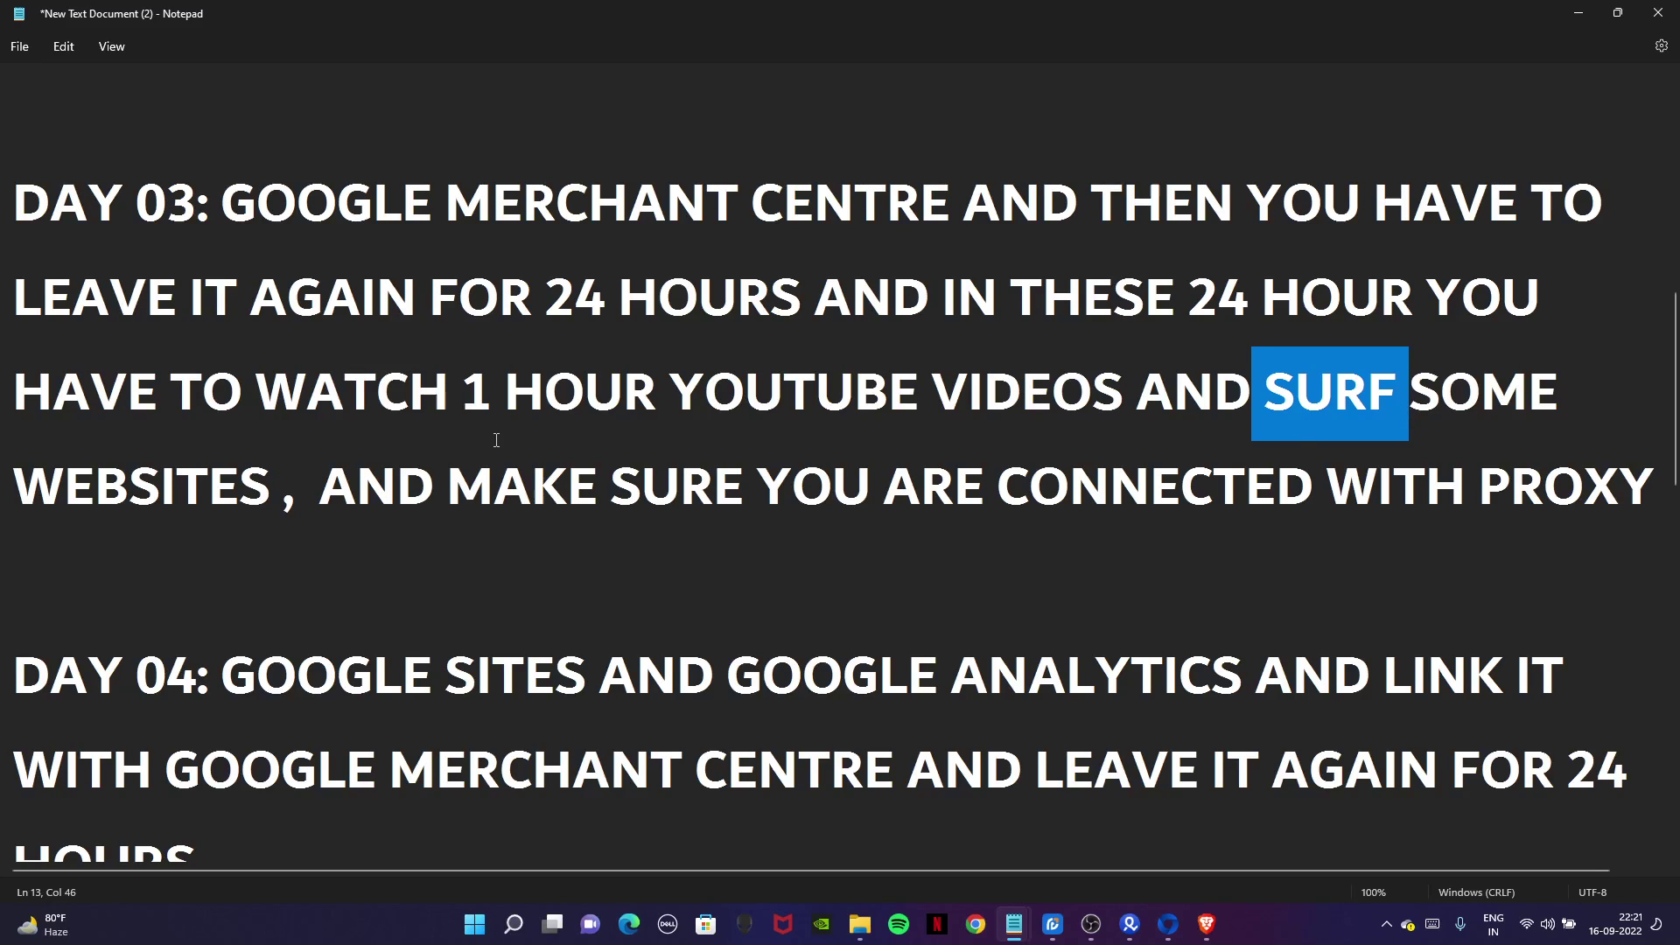
Highlight the DAY 04 line's GOOGLE SITES and GOOGLE ANALYTICS phrases.
{"action": "scroll", "coordinate": [475, 487], "scroll_direction": "down", "scroll_amount": 1}
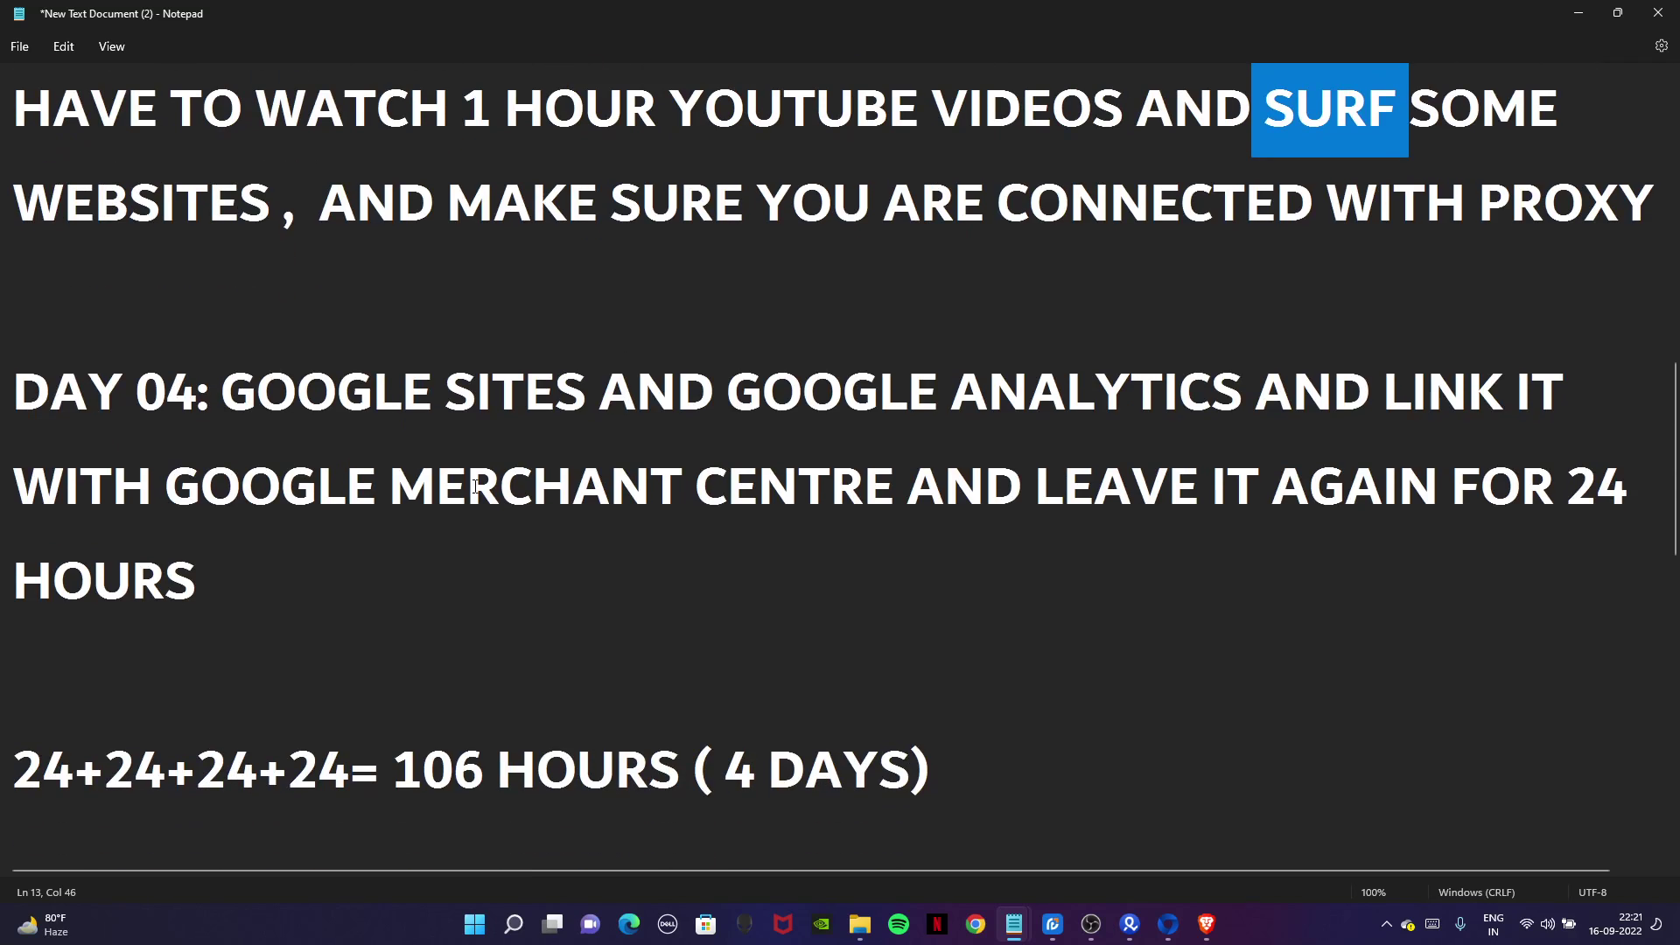
{"action": "left_click", "coordinate": [3, 411]}
{"action": "left_click_drag", "start_coordinate": [221, 411], "coordinate": [557, 412]}
{"action": "left_click_drag", "start_coordinate": [715, 407], "coordinate": [1333, 399]}
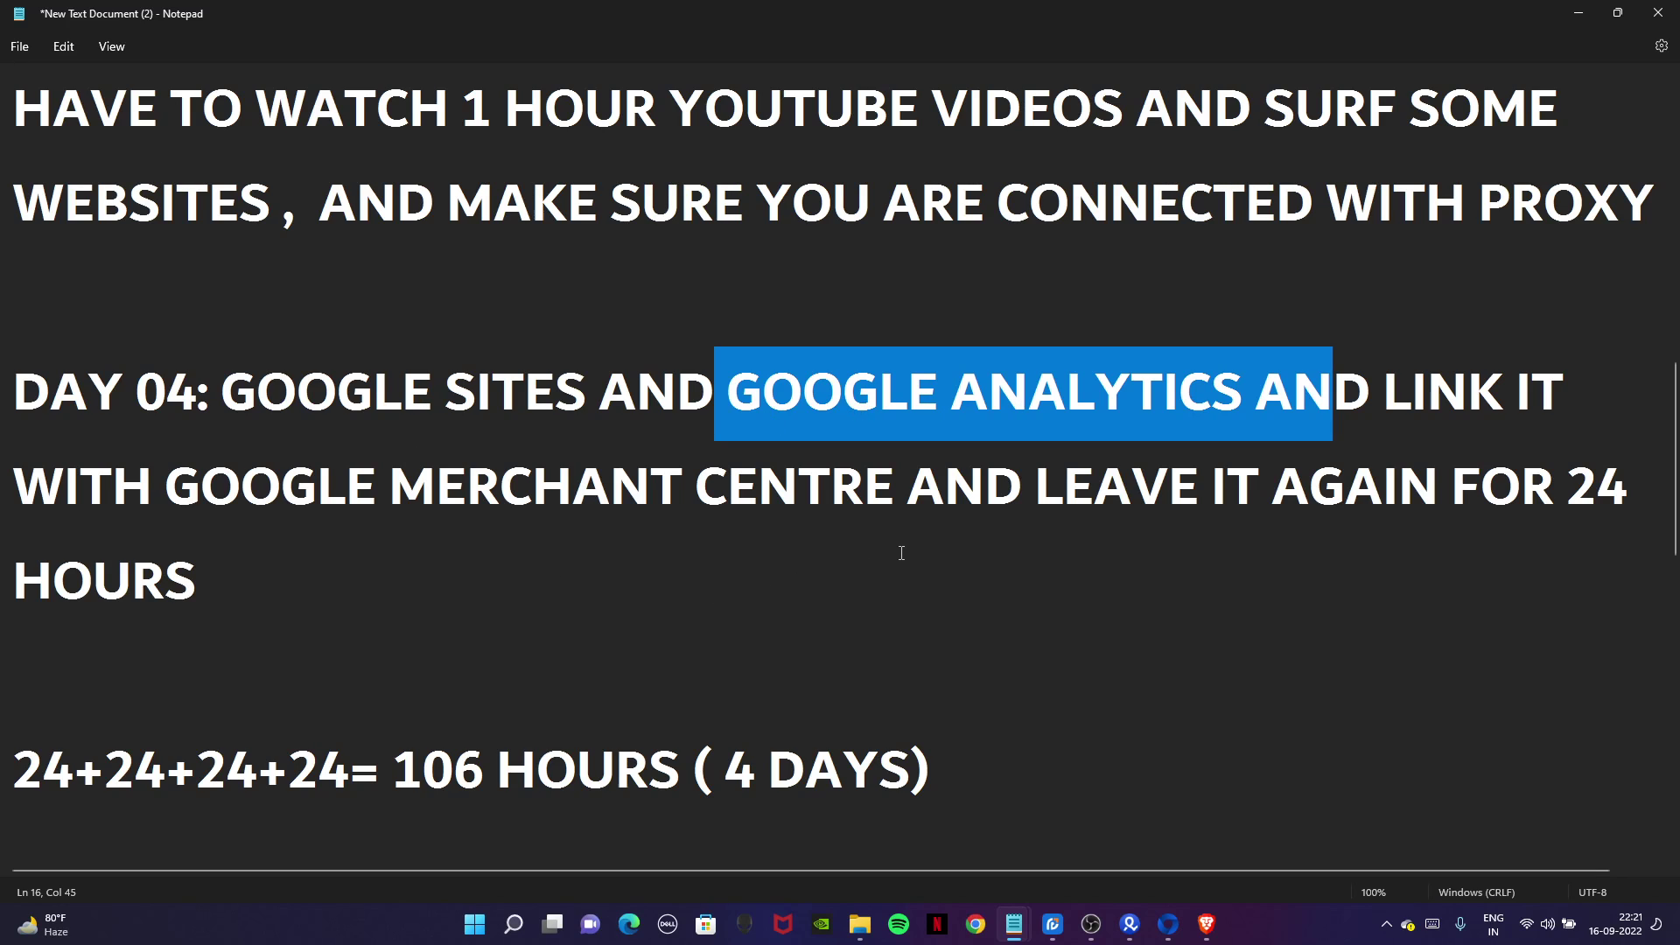
Highlight the DAY 5TH instruction and its random surfing and watch movies phrases.
{"action": "scroll", "coordinate": [718, 553], "scroll_direction": "down", "scroll_amount": 2}
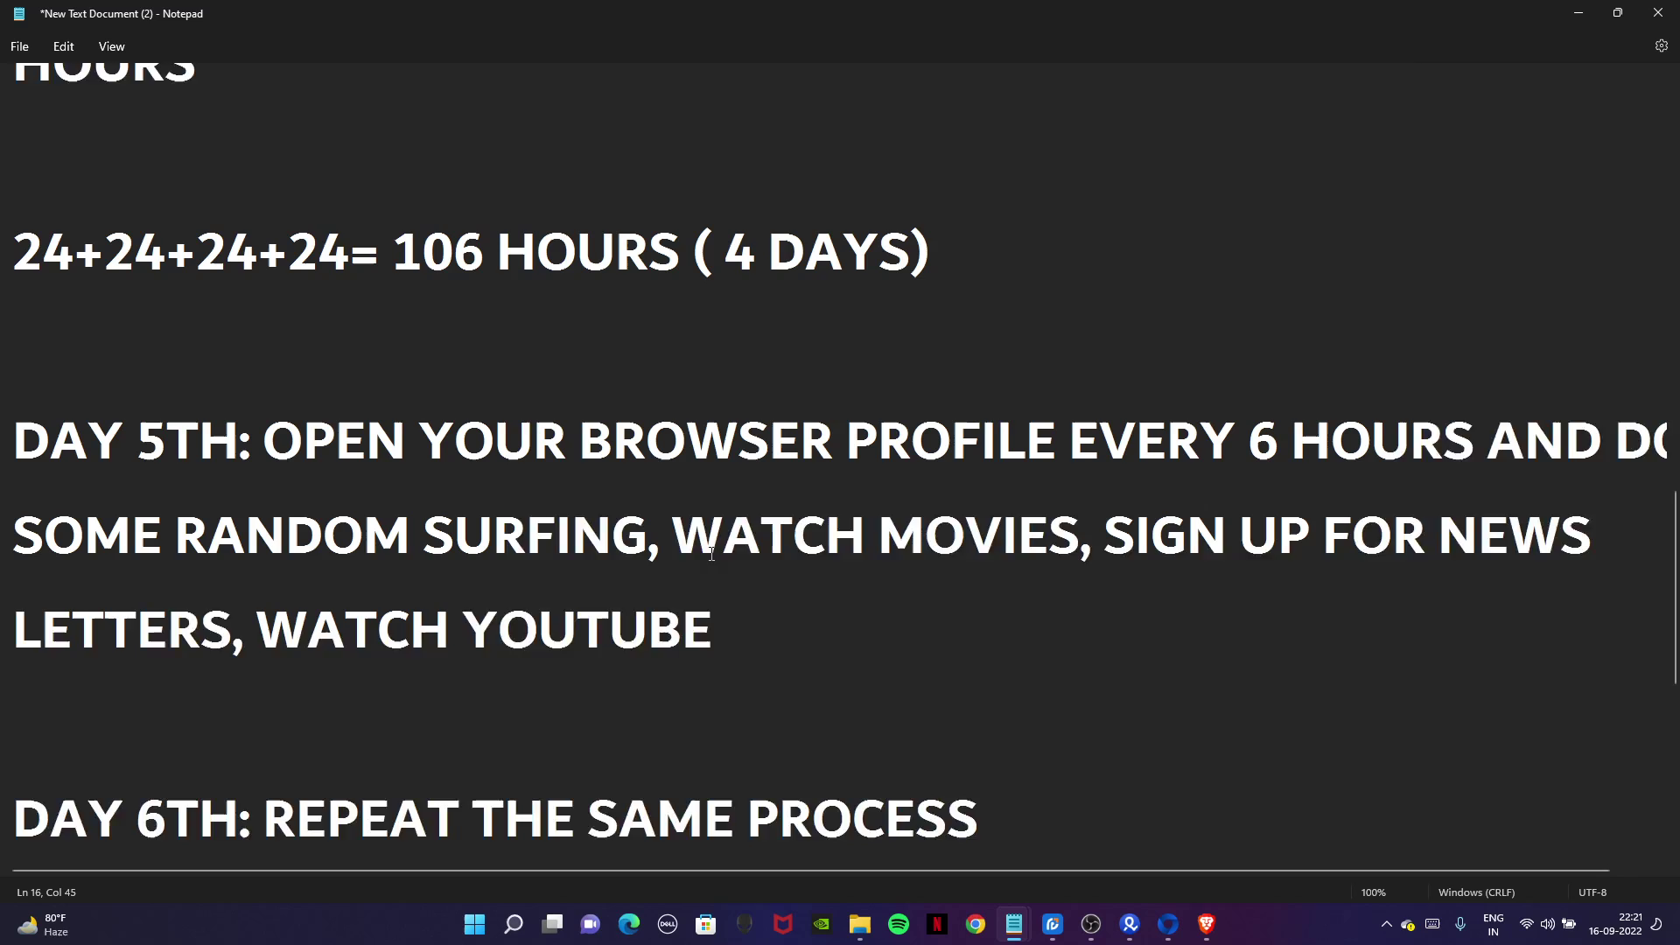
{"action": "scroll", "coordinate": [875, 525], "scroll_direction": "up", "scroll_amount": 1}
{"action": "left_click", "coordinate": [961, 513]}
{"action": "left_click_drag", "start_coordinate": [961, 512], "coordinate": [18, 512]}
{"action": "scroll", "coordinate": [26, 511], "scroll_direction": "down", "scroll_amount": 1}
{"action": "left_click", "coordinate": [203, 393]}
{"action": "left_click_drag", "start_coordinate": [203, 394], "coordinate": [335, 398]}
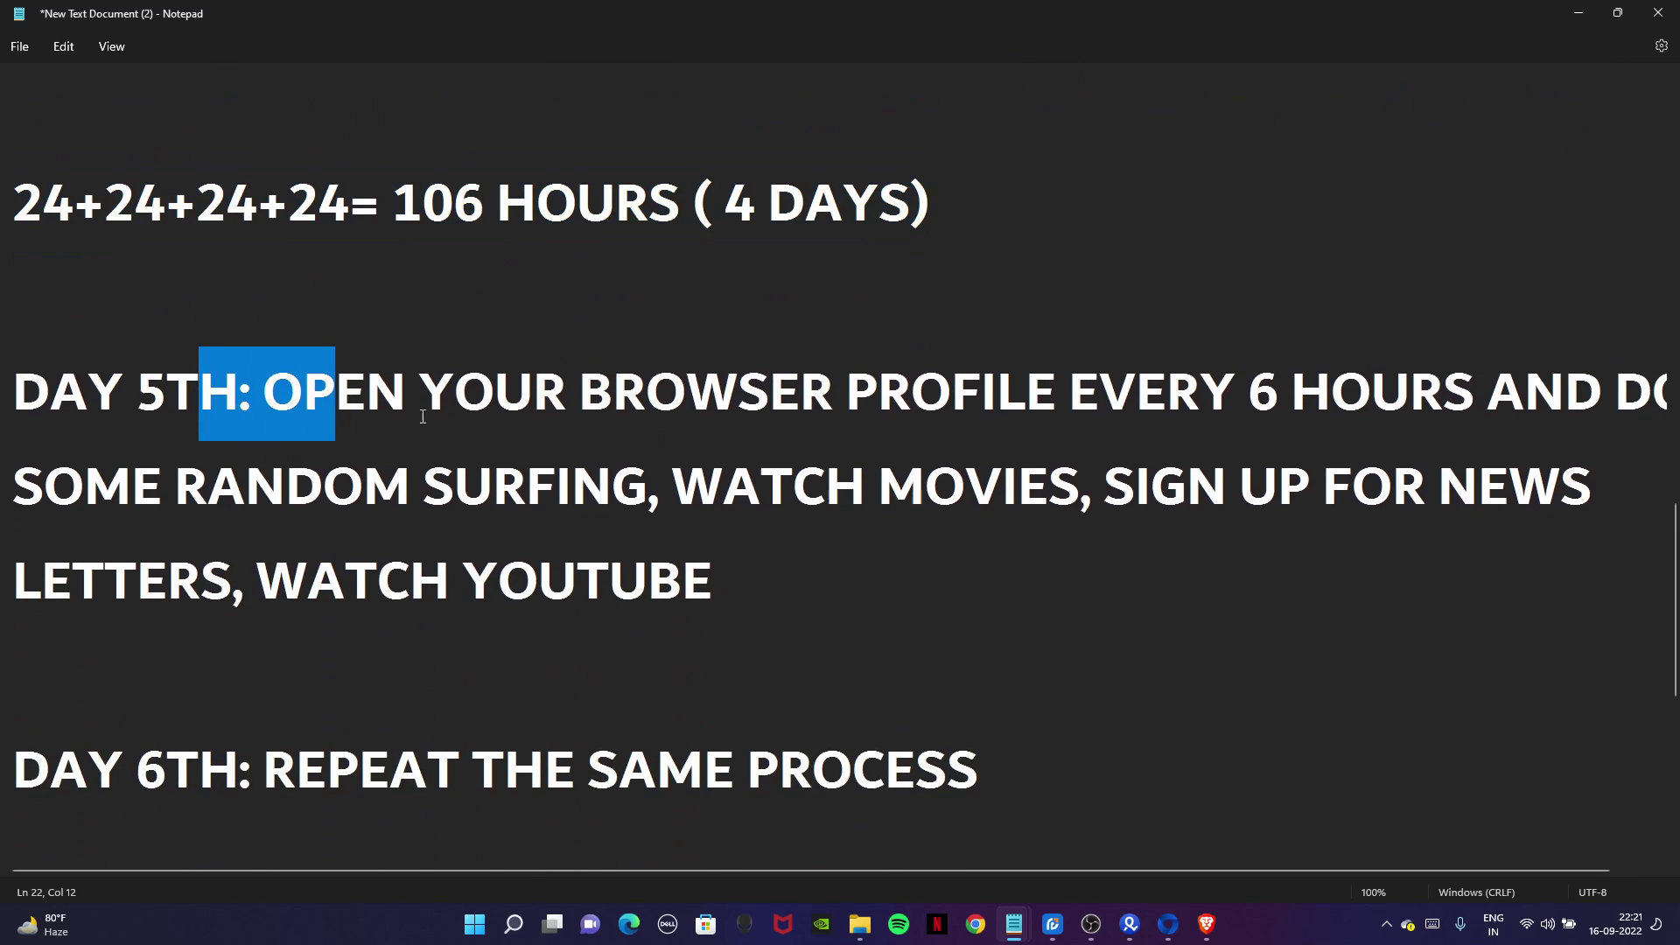
{"action": "left_click", "coordinate": [586, 400]}
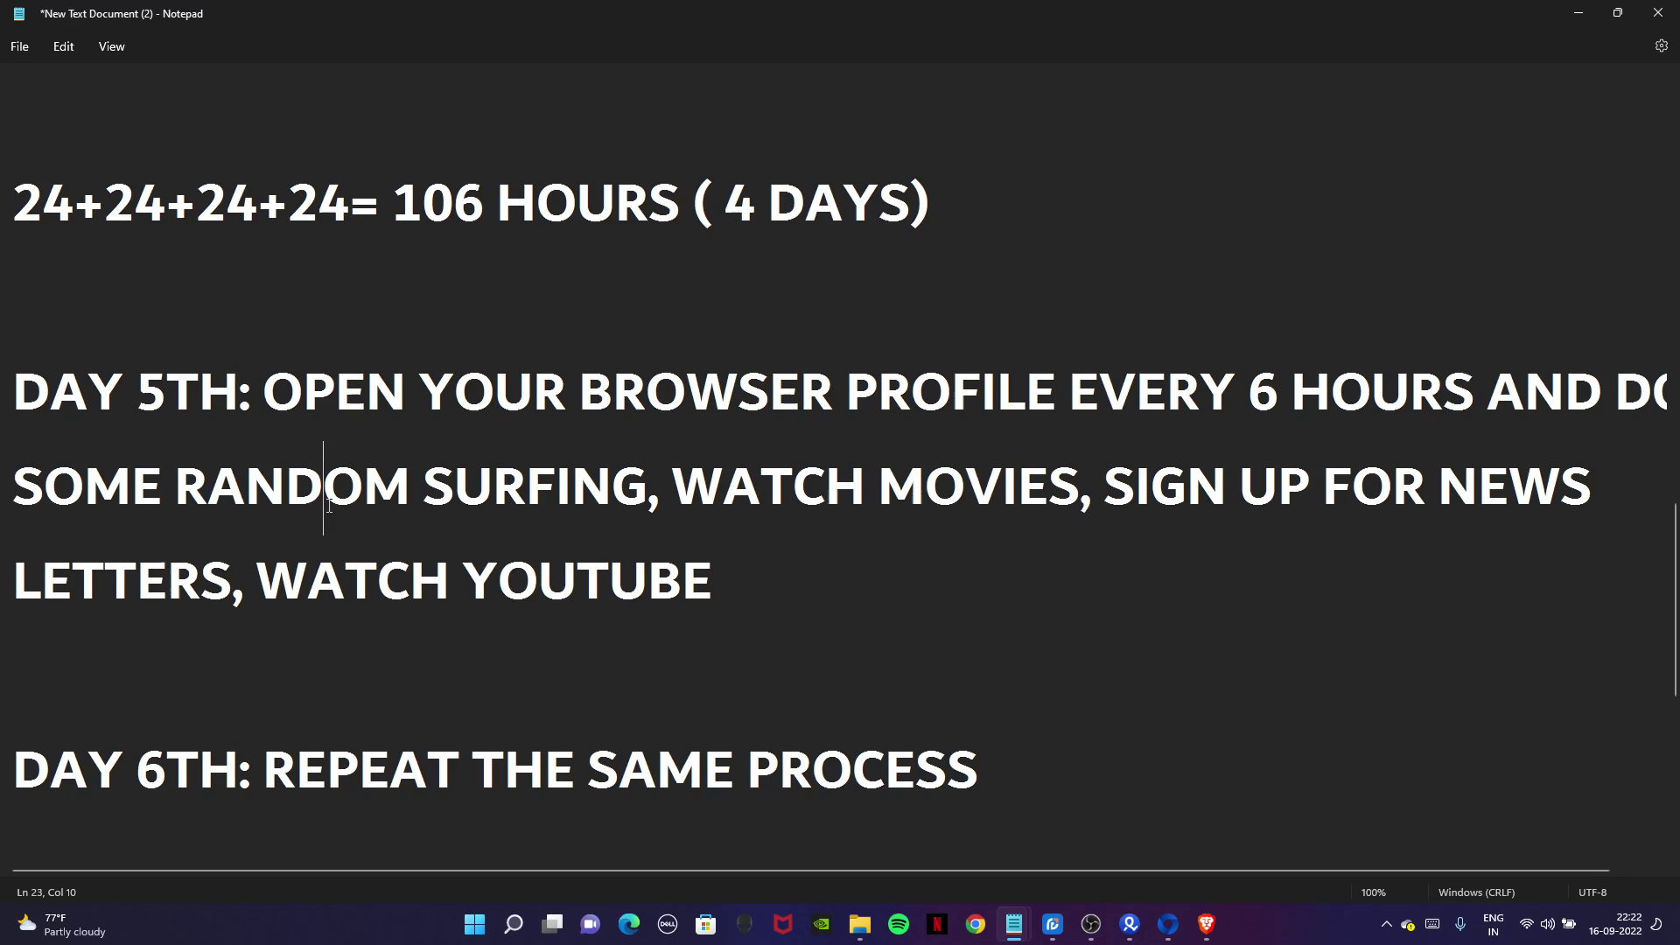
{"action": "left_click_drag", "start_coordinate": [323, 485], "coordinate": [571, 486]}
{"action": "left_click_drag", "start_coordinate": [793, 488], "coordinate": [974, 506]}
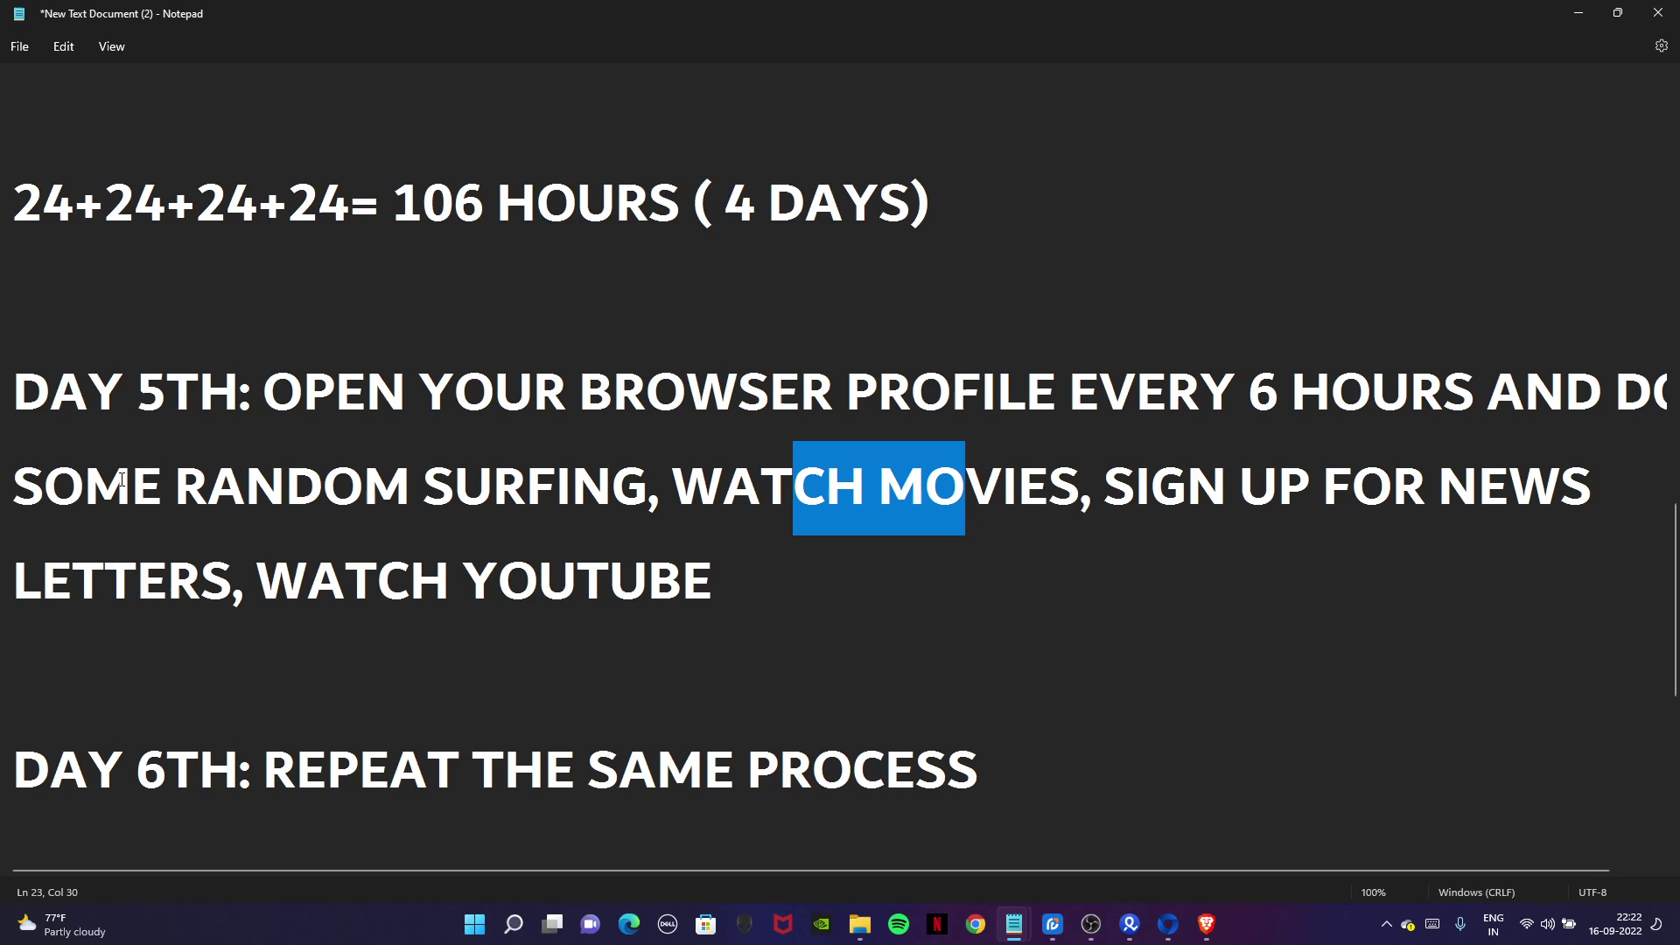
Highlight the DAY 6TH and 7TH repeat lines and DAY 8TH add-billing, every-6-hours text, then clear it.
{"action": "scroll", "coordinate": [609, 561], "scroll_direction": "down", "scroll_amount": 2}
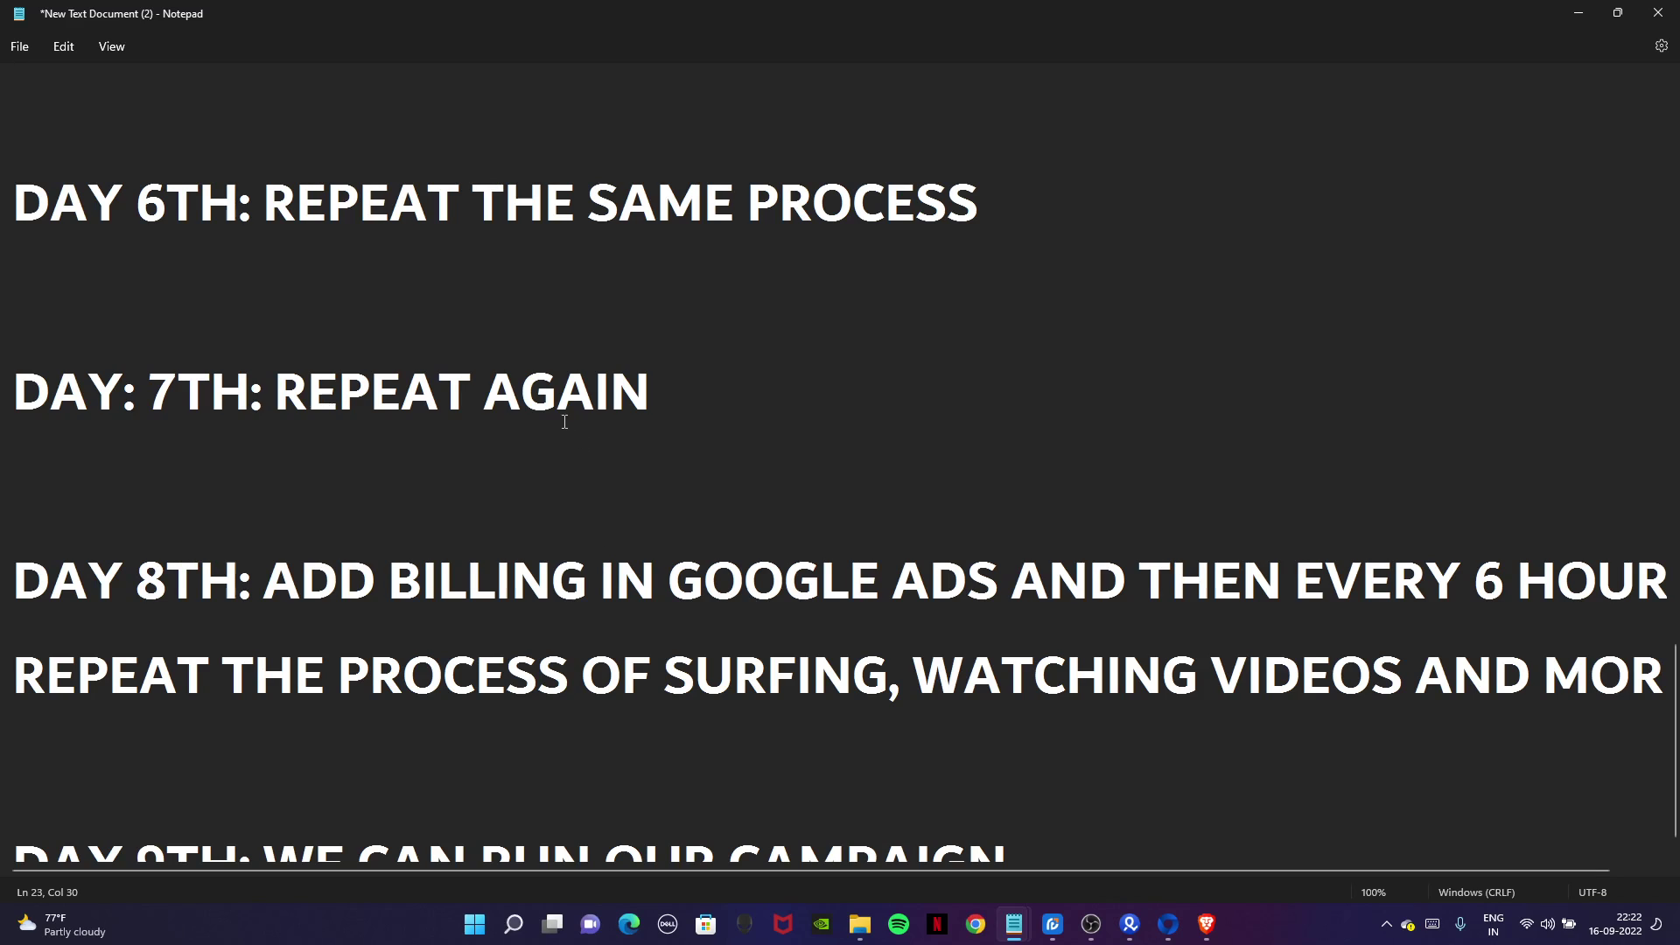
{"action": "left_click_drag", "start_coordinate": [75, 391], "coordinate": [594, 385]}
{"action": "left_click_drag", "start_coordinate": [228, 230], "coordinate": [912, 215]}
{"action": "left_click", "coordinate": [619, 460]}
{"action": "left_click_drag", "start_coordinate": [87, 579], "coordinate": [551, 581]}
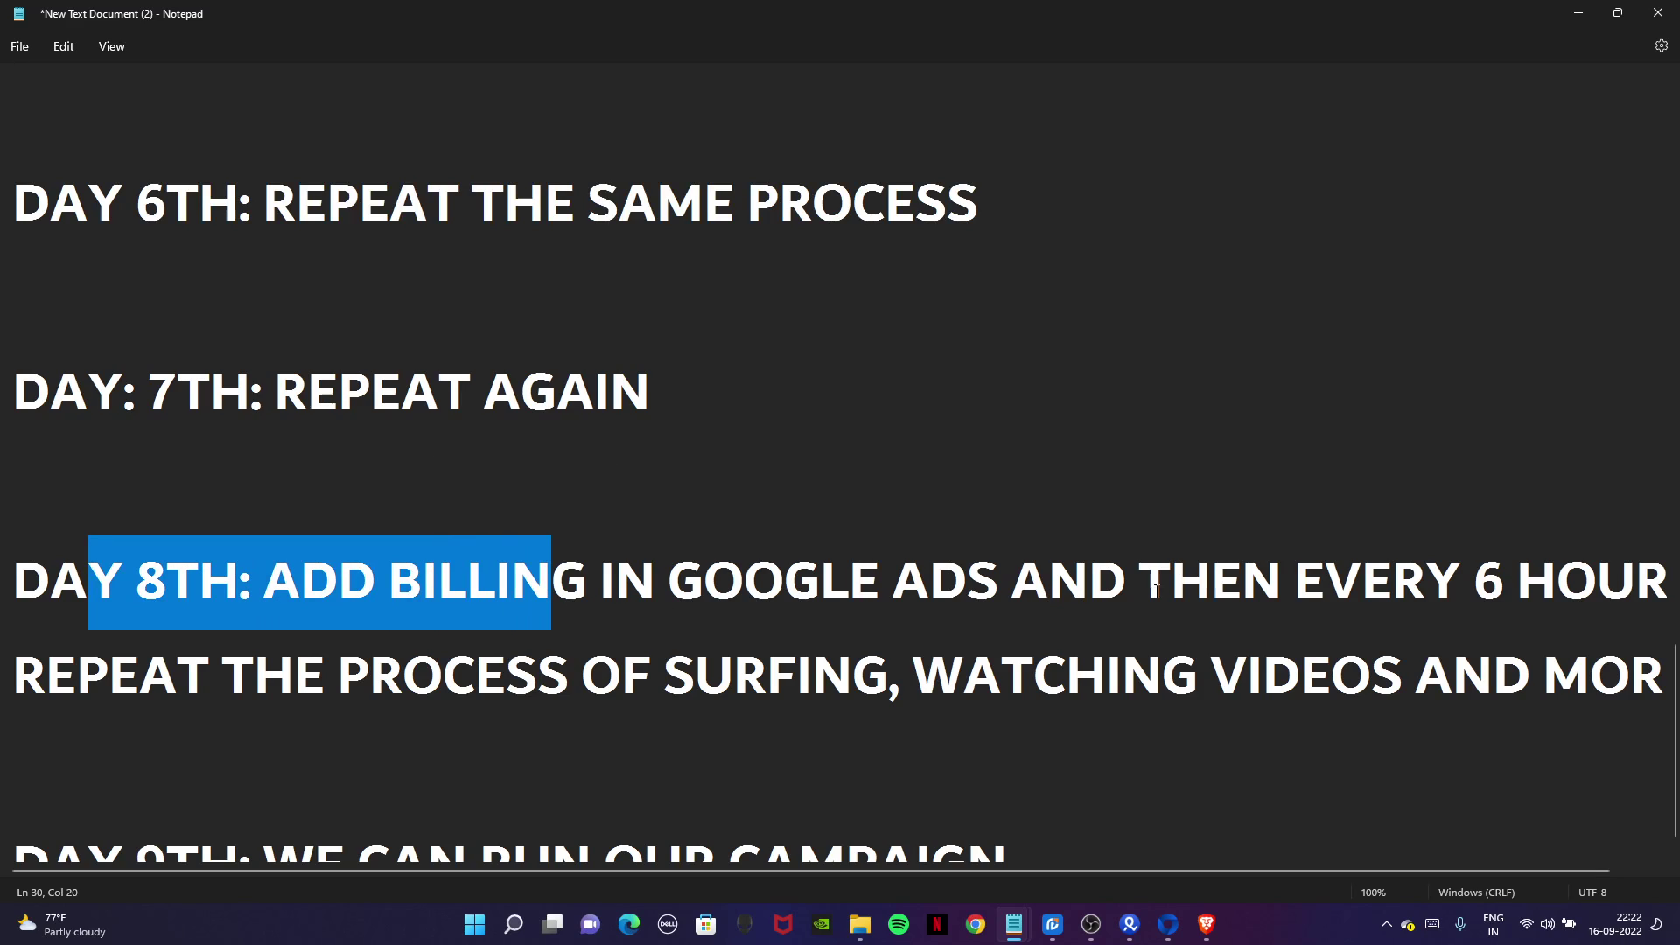
{"action": "left_click_drag", "start_coordinate": [1210, 583], "coordinate": [1677, 592]}
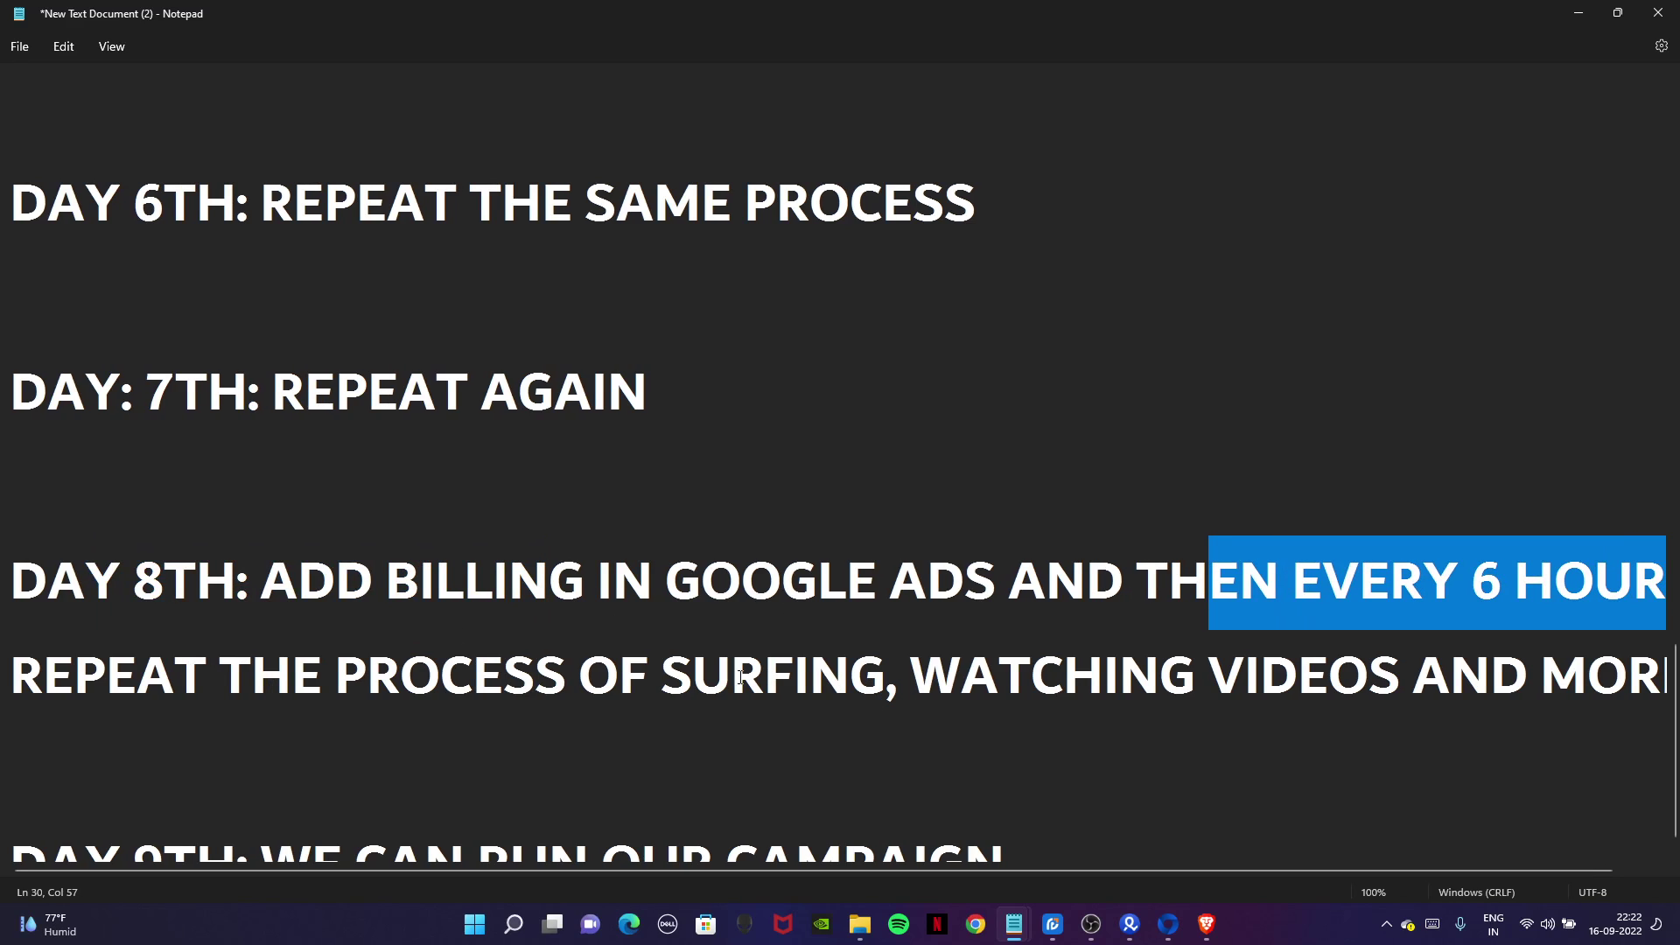
{"action": "left_click_drag", "start_coordinate": [693, 678], "coordinate": [1666, 724]}
{"action": "scroll", "coordinate": [871, 405], "scroll_direction": "up", "scroll_amount": 2}
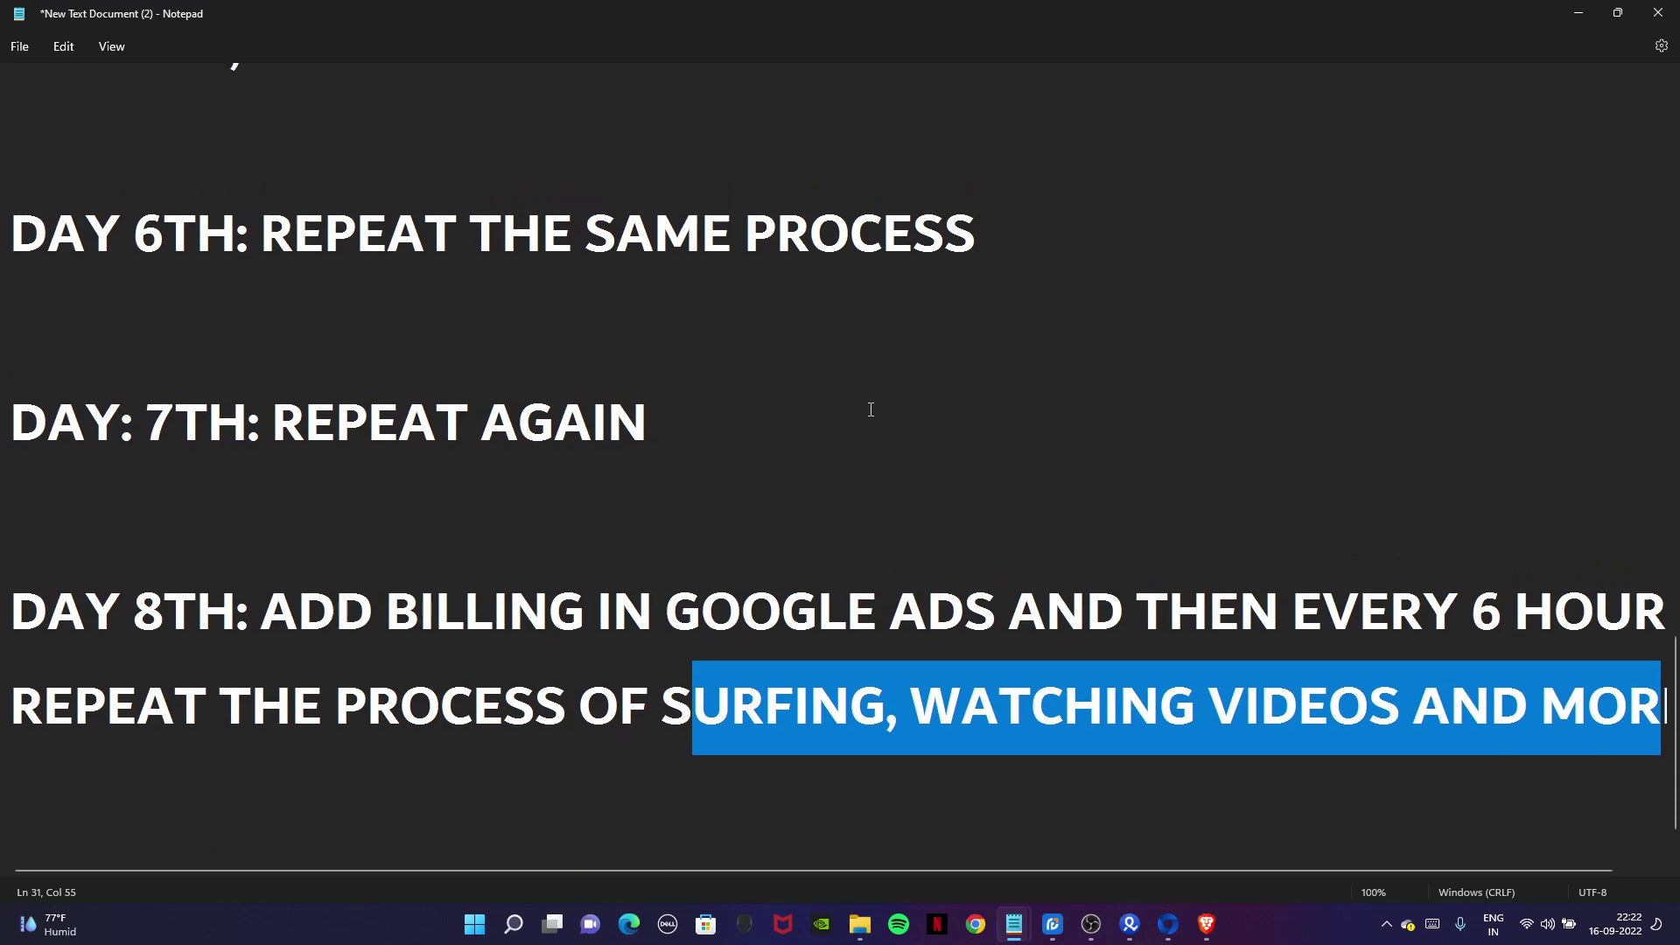
{"action": "left_click_drag", "start_coordinate": [710, 581], "coordinate": [369, 420]}
{"action": "scroll", "coordinate": [424, 424], "scroll_direction": "down", "scroll_amount": 2}
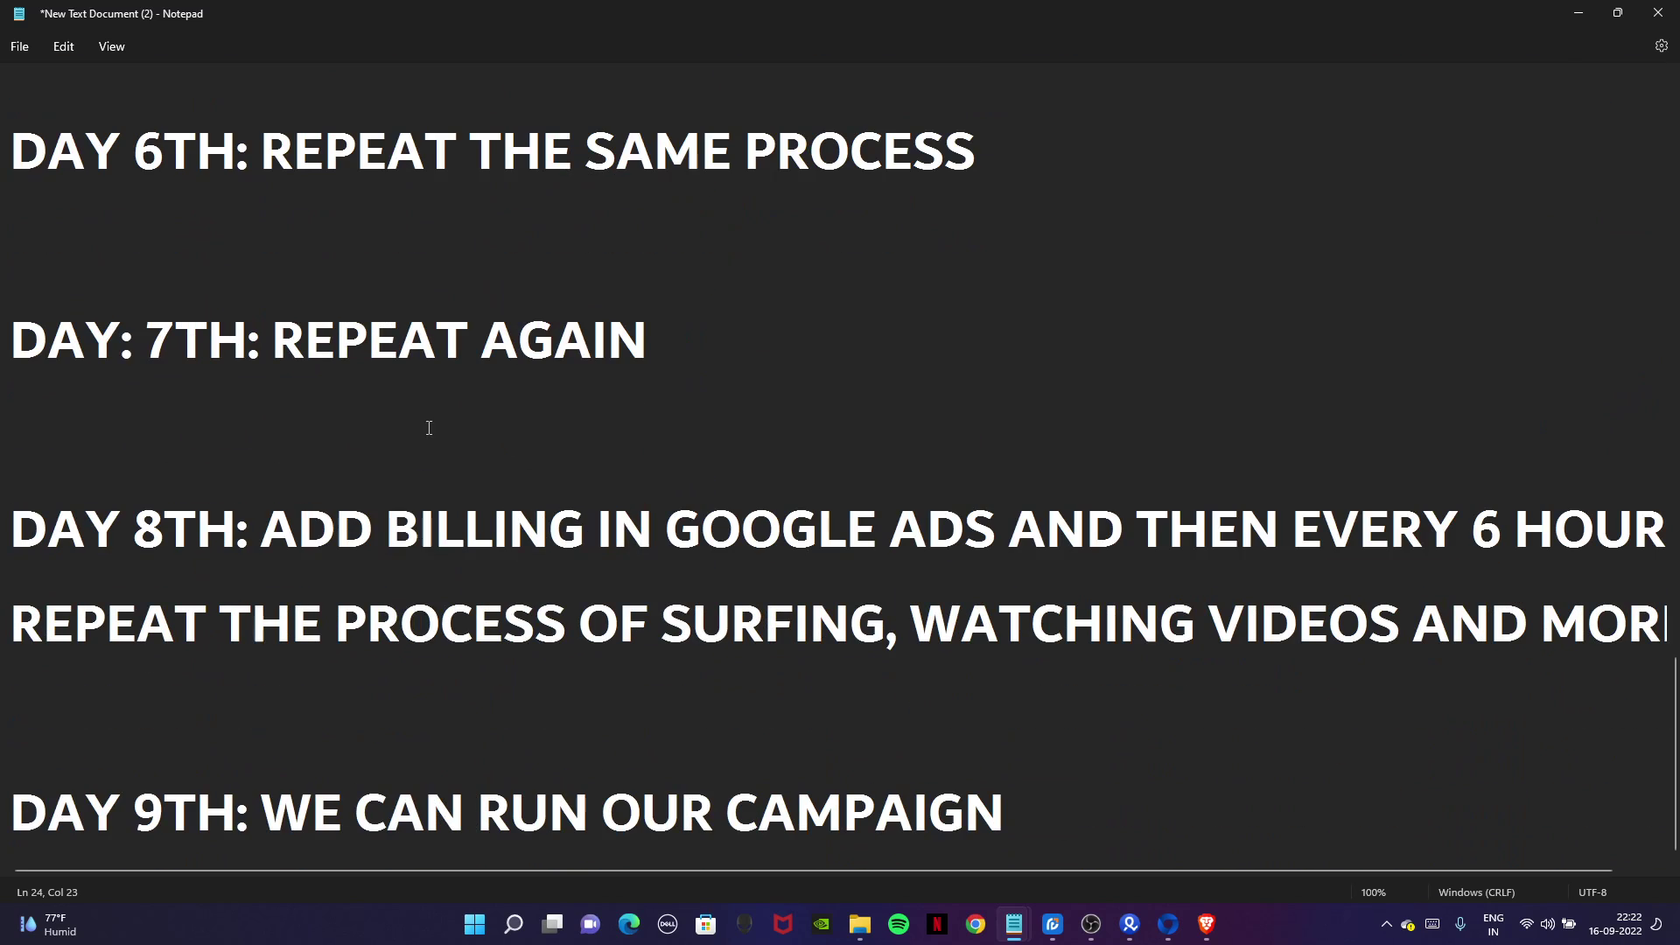
{"action": "scroll", "coordinate": [600, 469], "scroll_direction": "up", "scroll_amount": 1}
{"action": "left_click", "coordinate": [600, 469]}
{"action": "scroll", "coordinate": [600, 469], "scroll_direction": "down", "scroll_amount": 1}
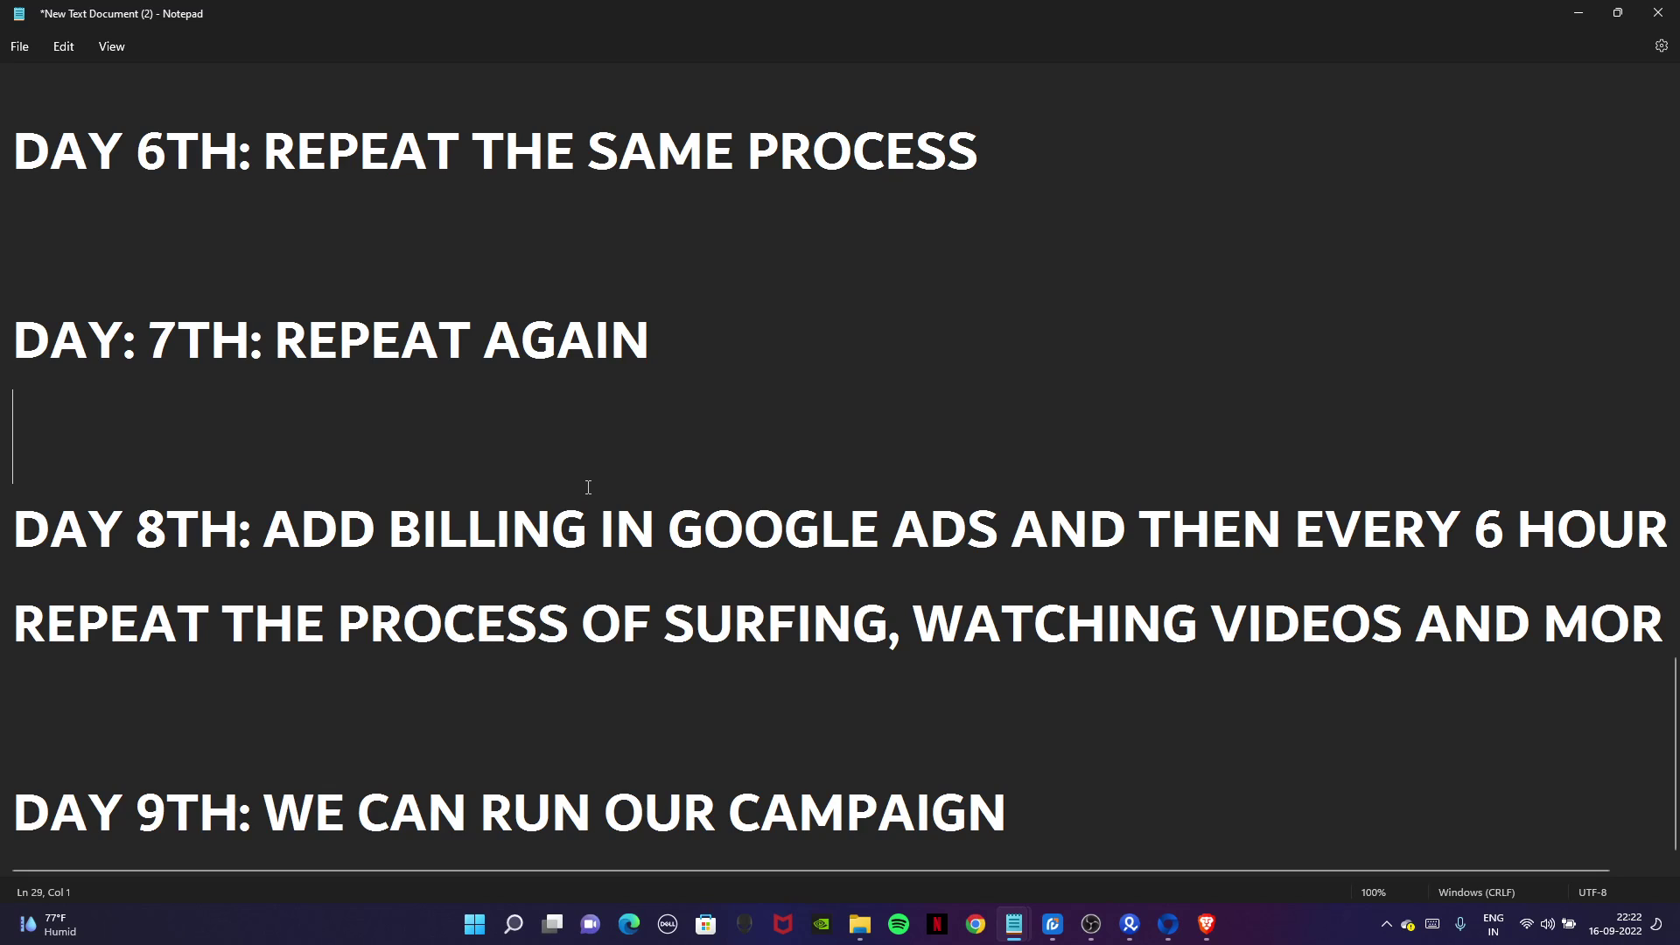
Minimize the Notepad plan and refresh the desktop three times.
{"action": "left_click", "coordinate": [1578, 12]}
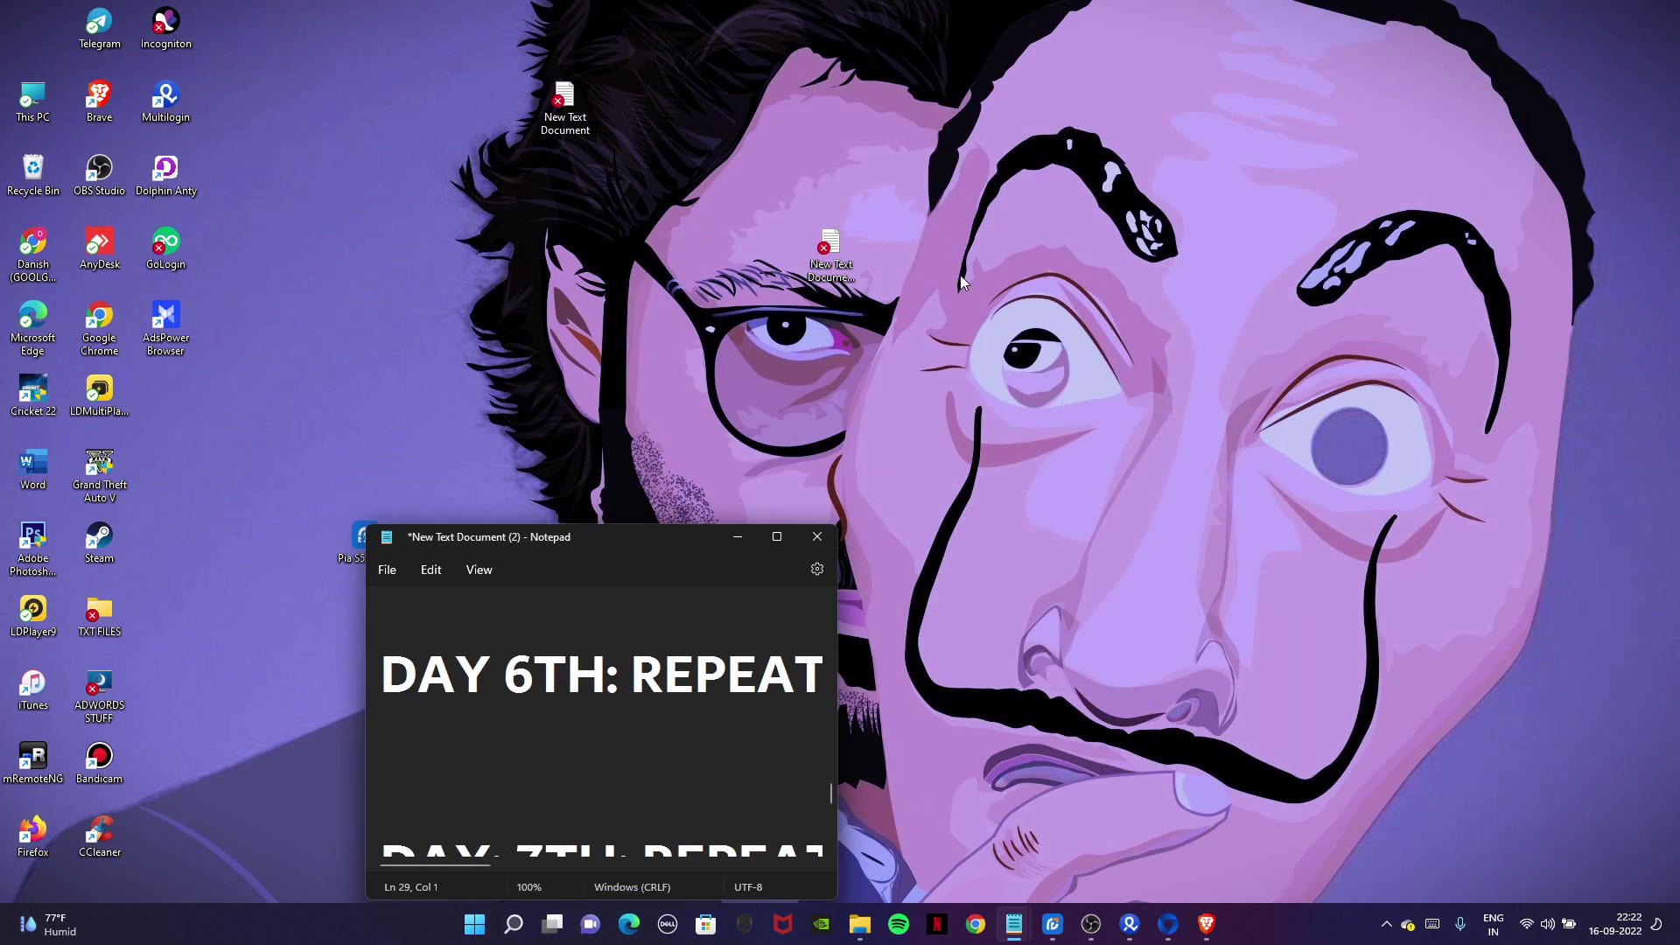
{"action": "left_click", "coordinate": [743, 543]}
{"action": "right_click", "coordinate": [643, 483]}
{"action": "left_click", "coordinate": [654, 496]}
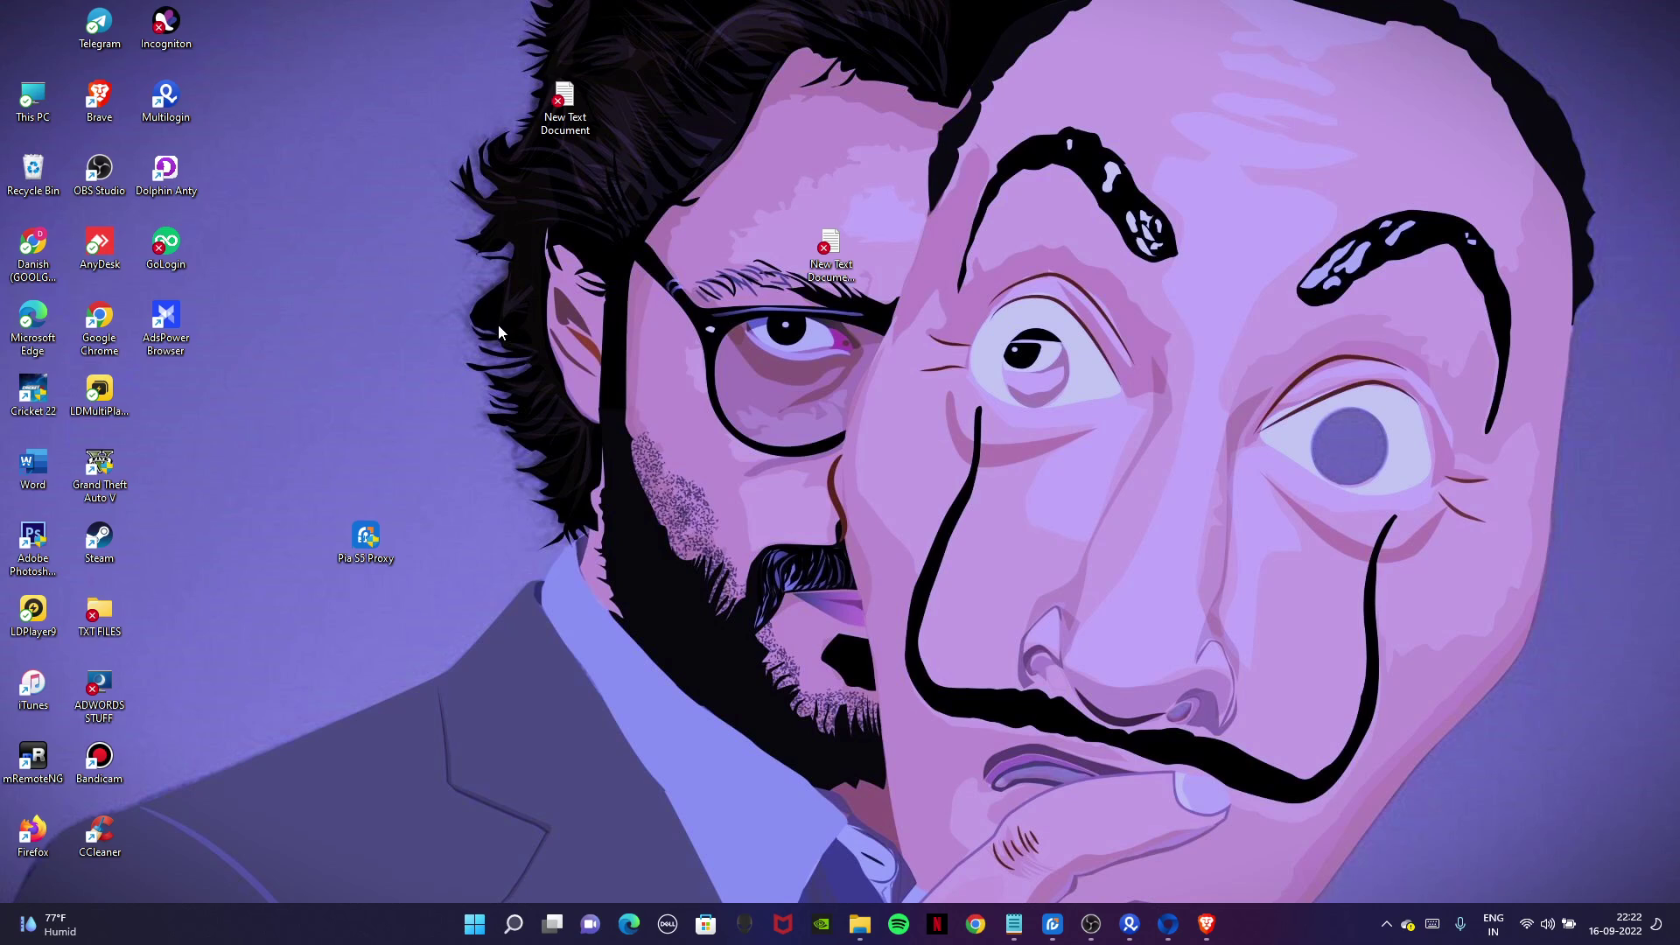
{"action": "right_click", "coordinate": [497, 323]}
{"action": "left_click", "coordinate": [534, 399]}
{"action": "right_click", "coordinate": [477, 288]}
{"action": "left_click", "coordinate": [525, 357]}
Bring the running The professor profile's browser window forward from Multilogin.
{"action": "mouse_move", "coordinate": [1204, 928]}
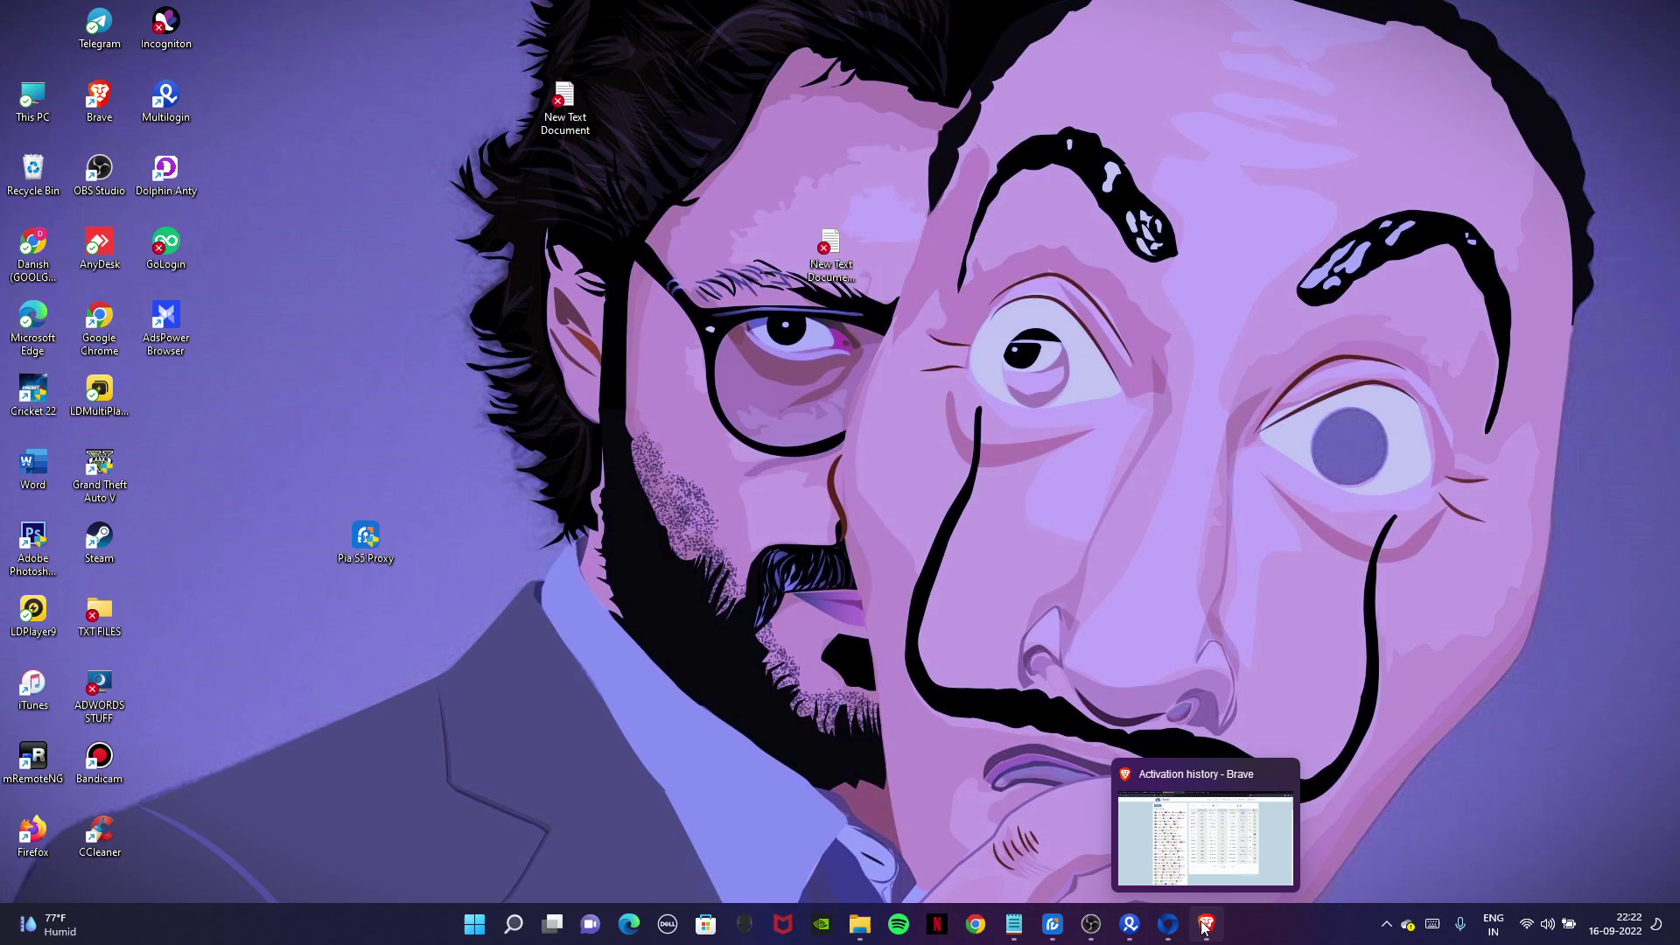
{"action": "left_click", "coordinate": [1129, 924]}
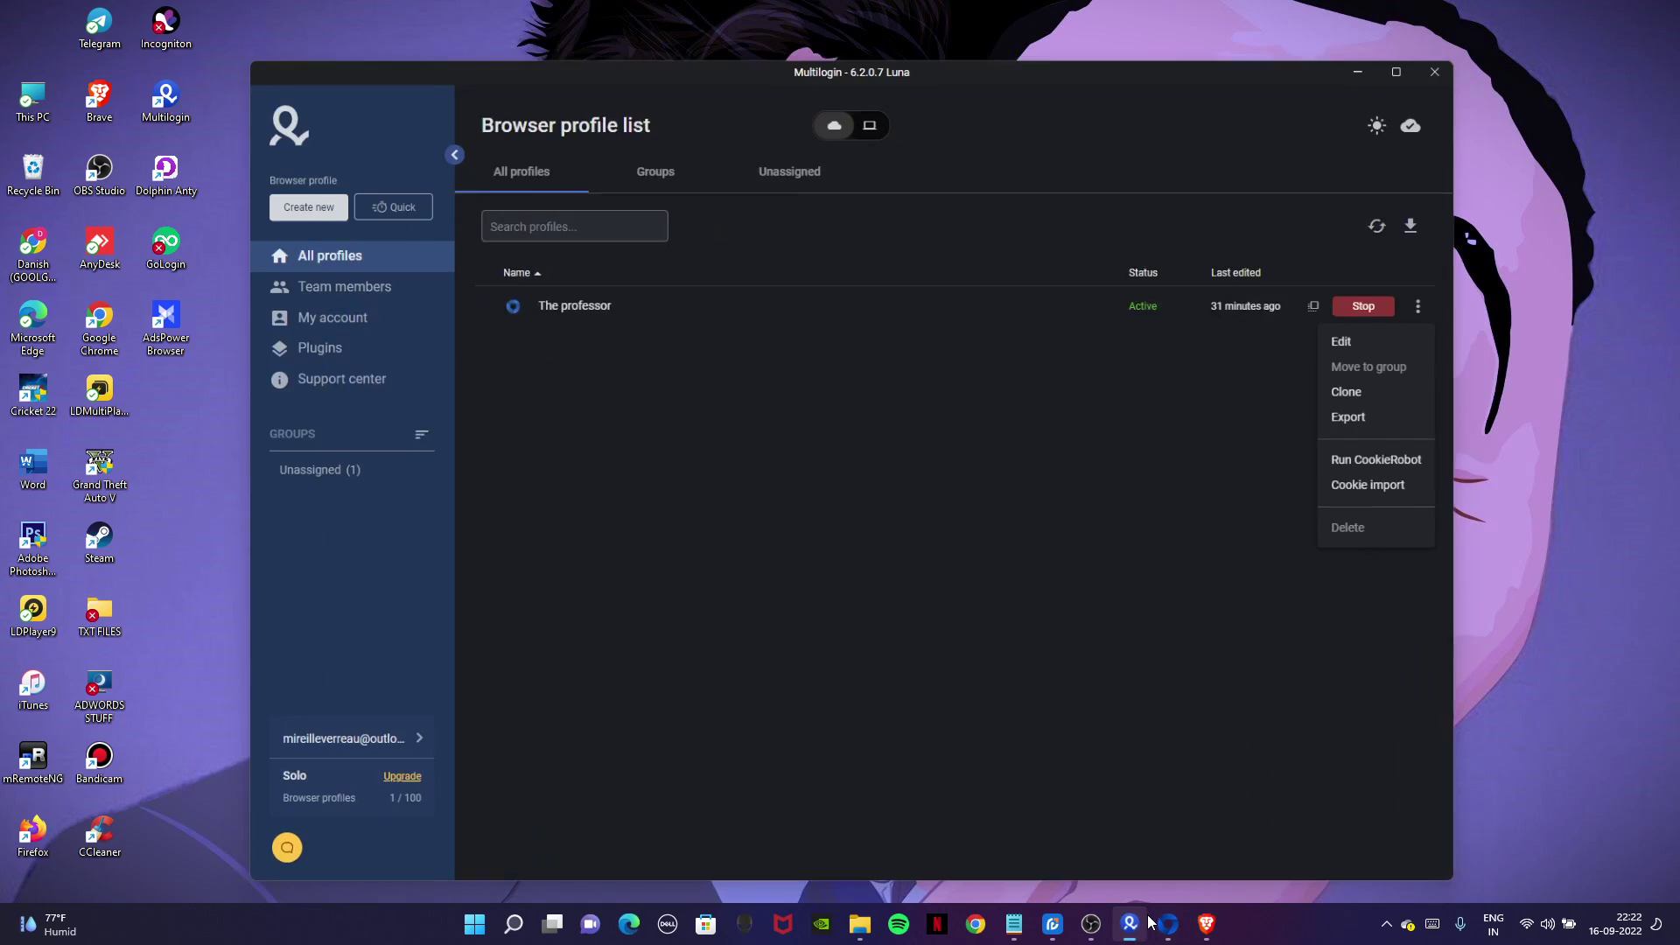
{"action": "left_click", "coordinate": [1167, 925]}
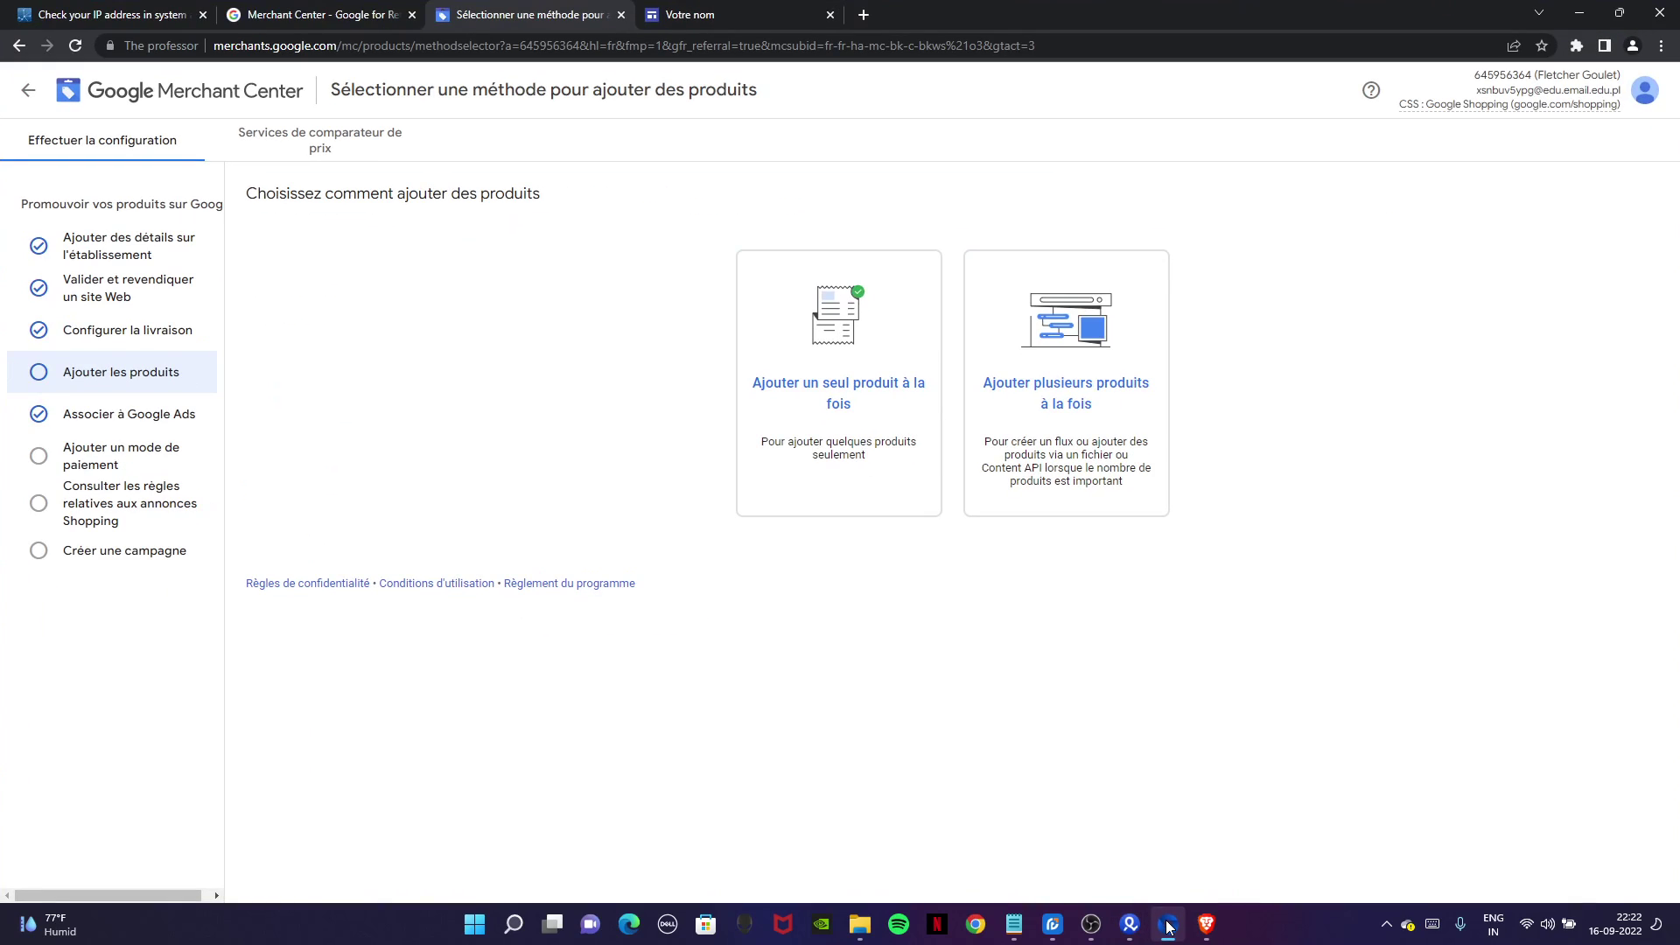
Close the Merchant Center, product method and Votre nom site tabs.
{"action": "left_click", "coordinate": [409, 18]}
{"action": "left_click", "coordinate": [408, 17]}
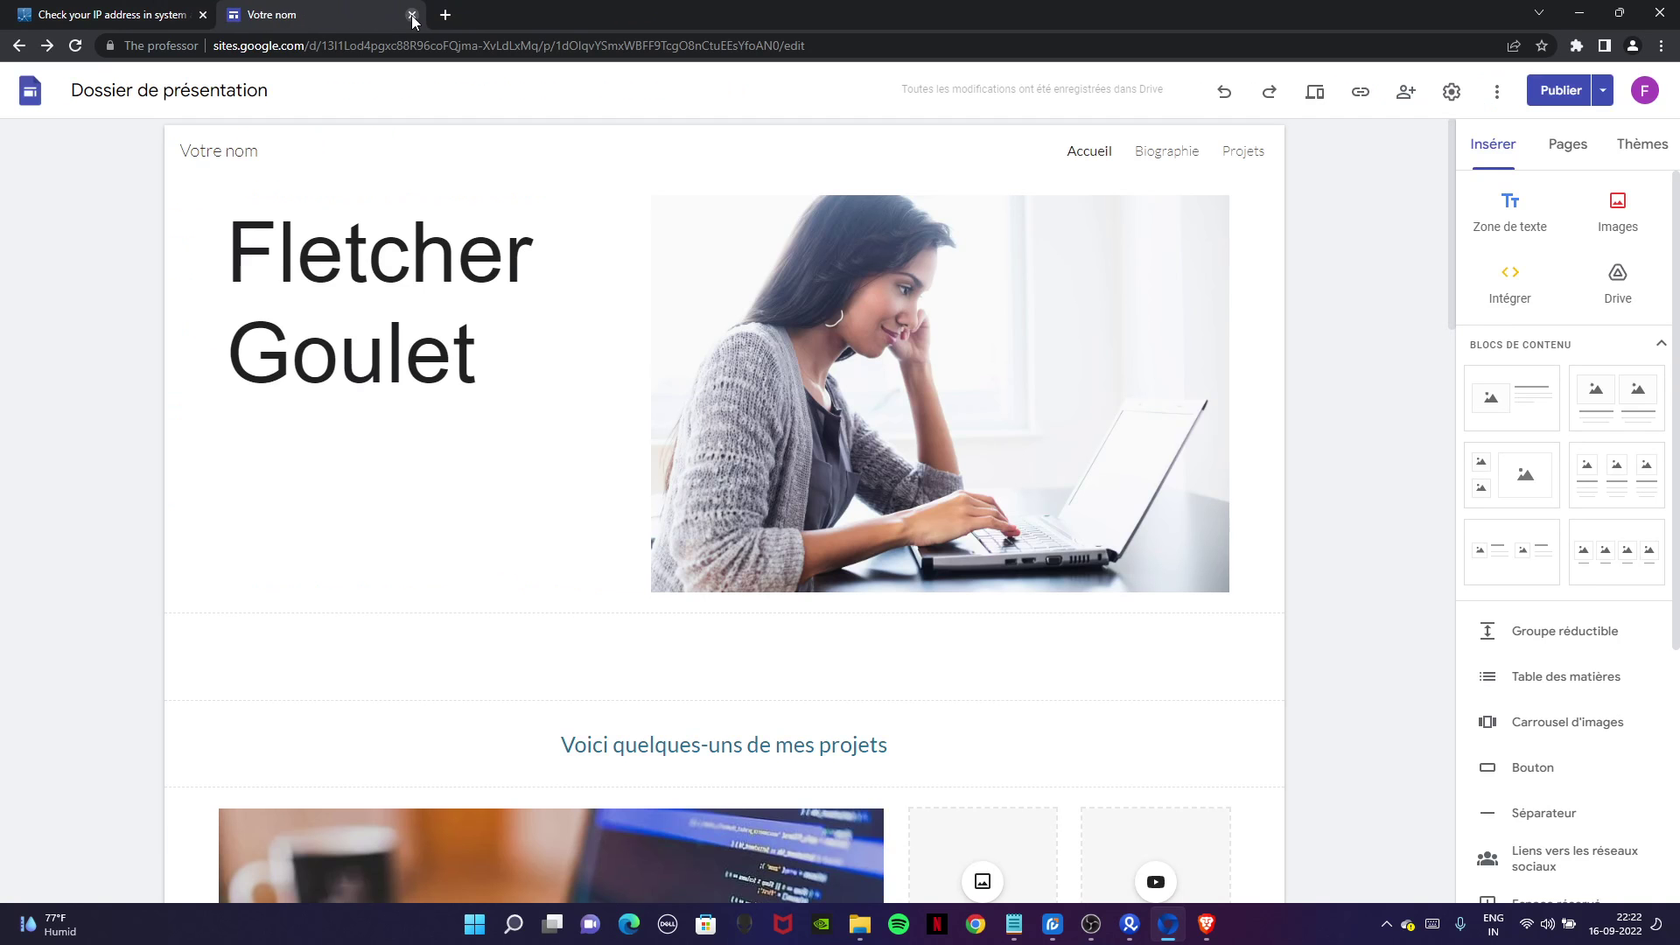
{"action": "left_click", "coordinate": [409, 17]}
Open a new tab, reload the ip-score.com check, and return to the new tab.
{"action": "left_click", "coordinate": [232, 15]}
{"action": "left_click", "coordinate": [188, 15]}
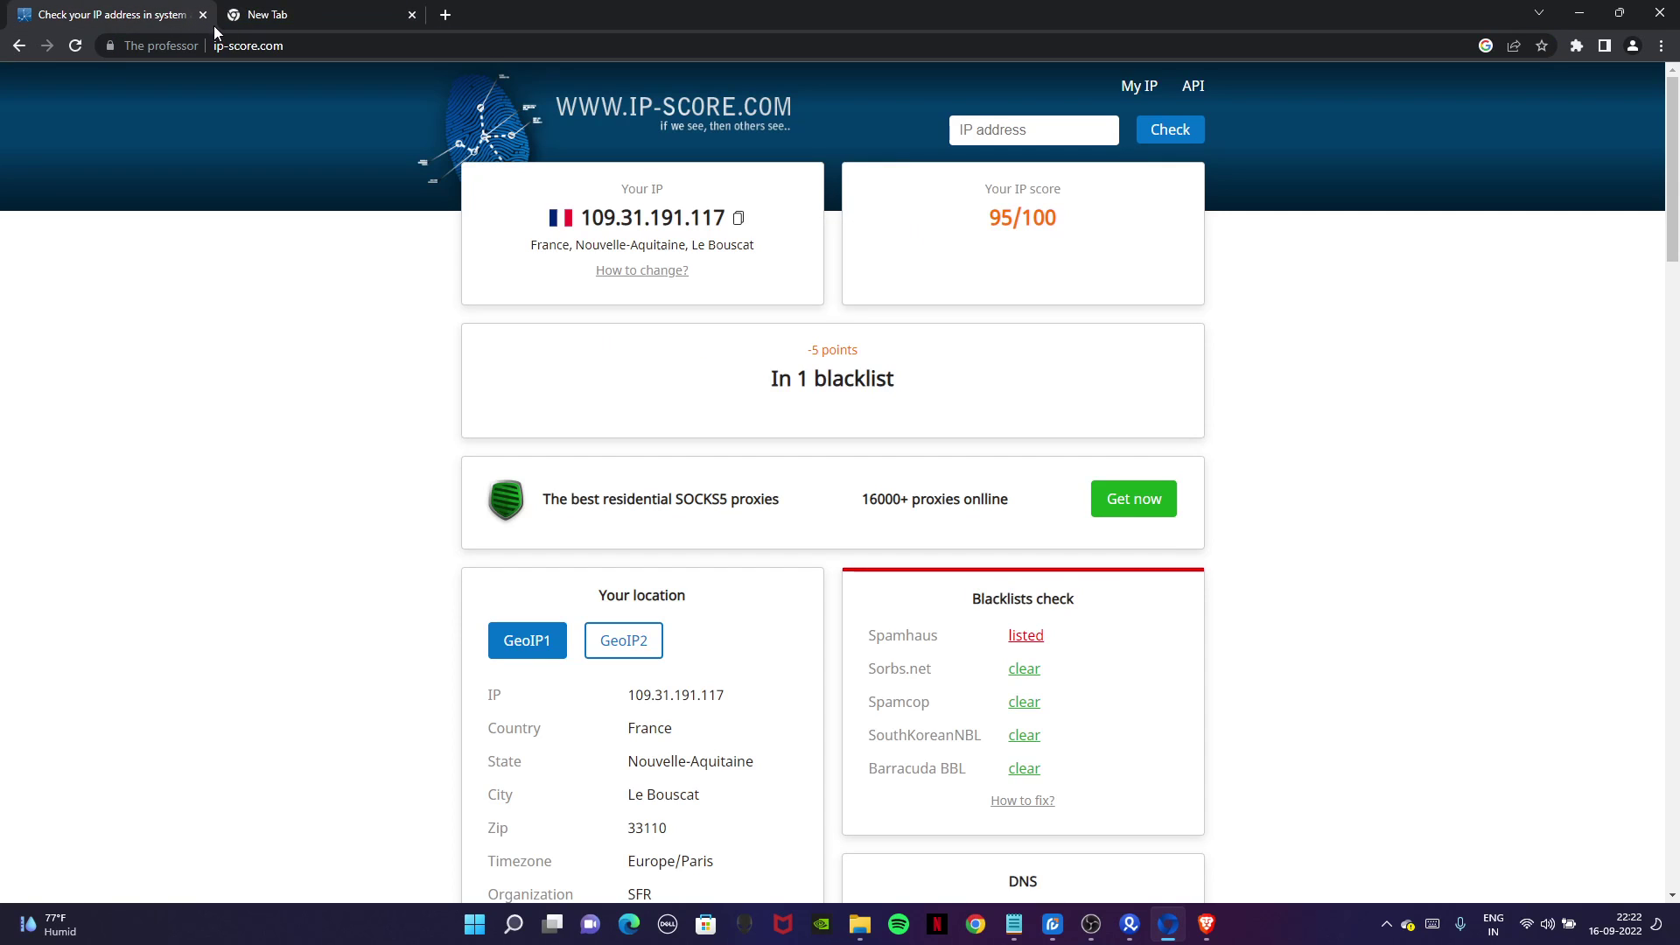
{"action": "left_click", "coordinate": [76, 46]}
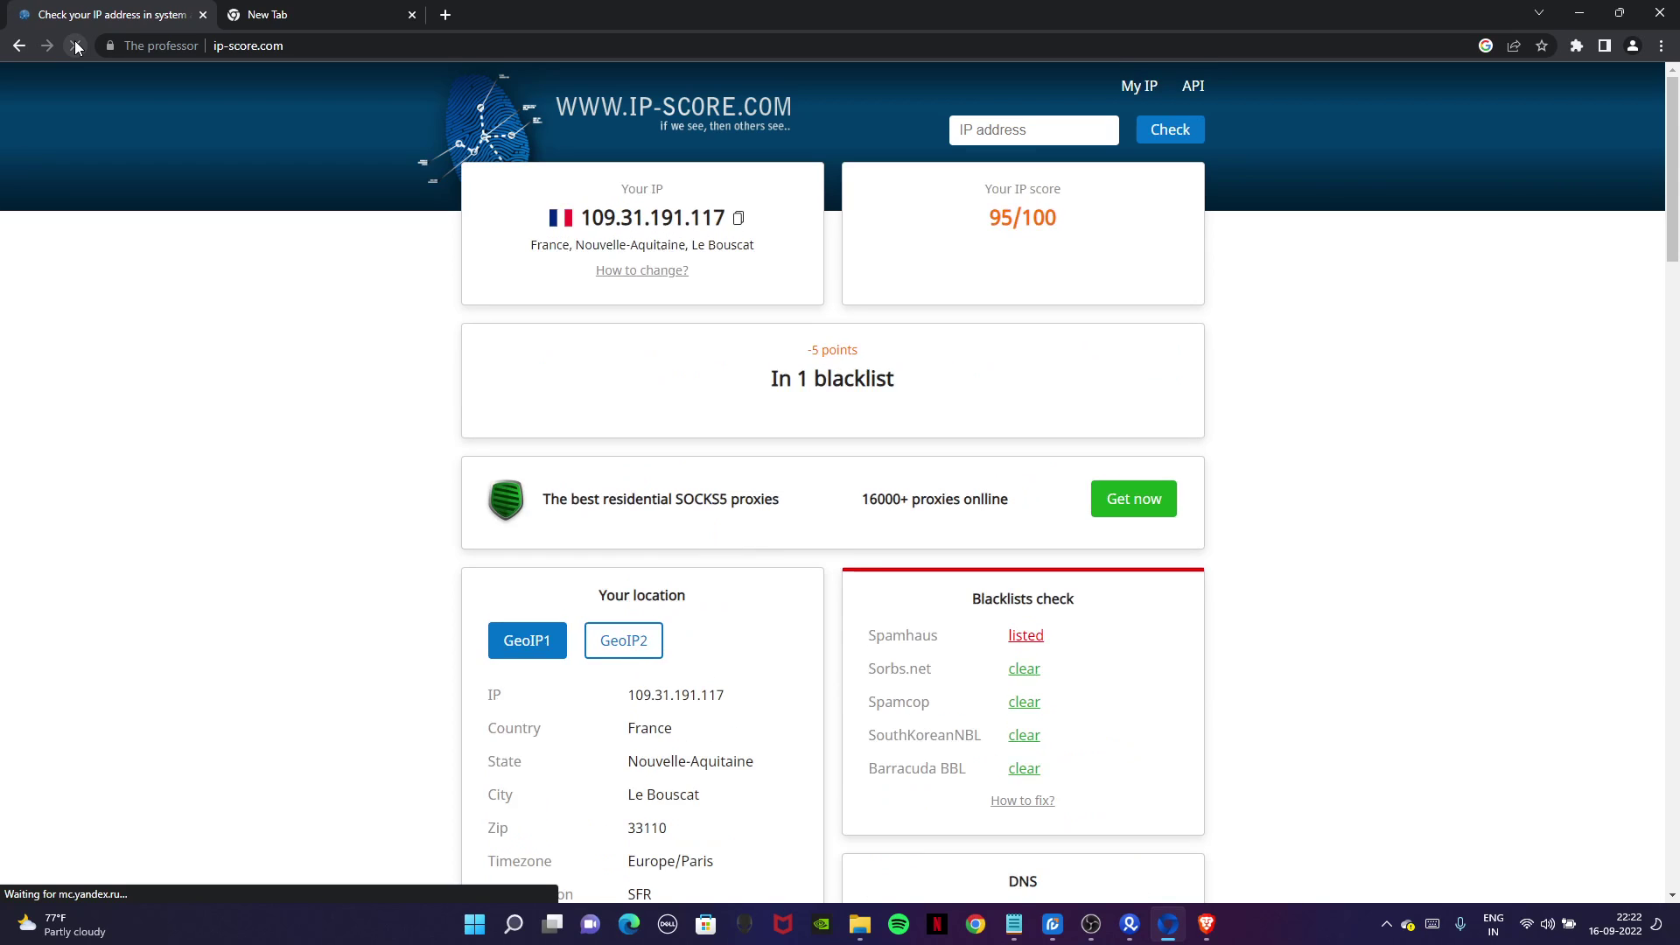
{"action": "left_click", "coordinate": [320, 10]}
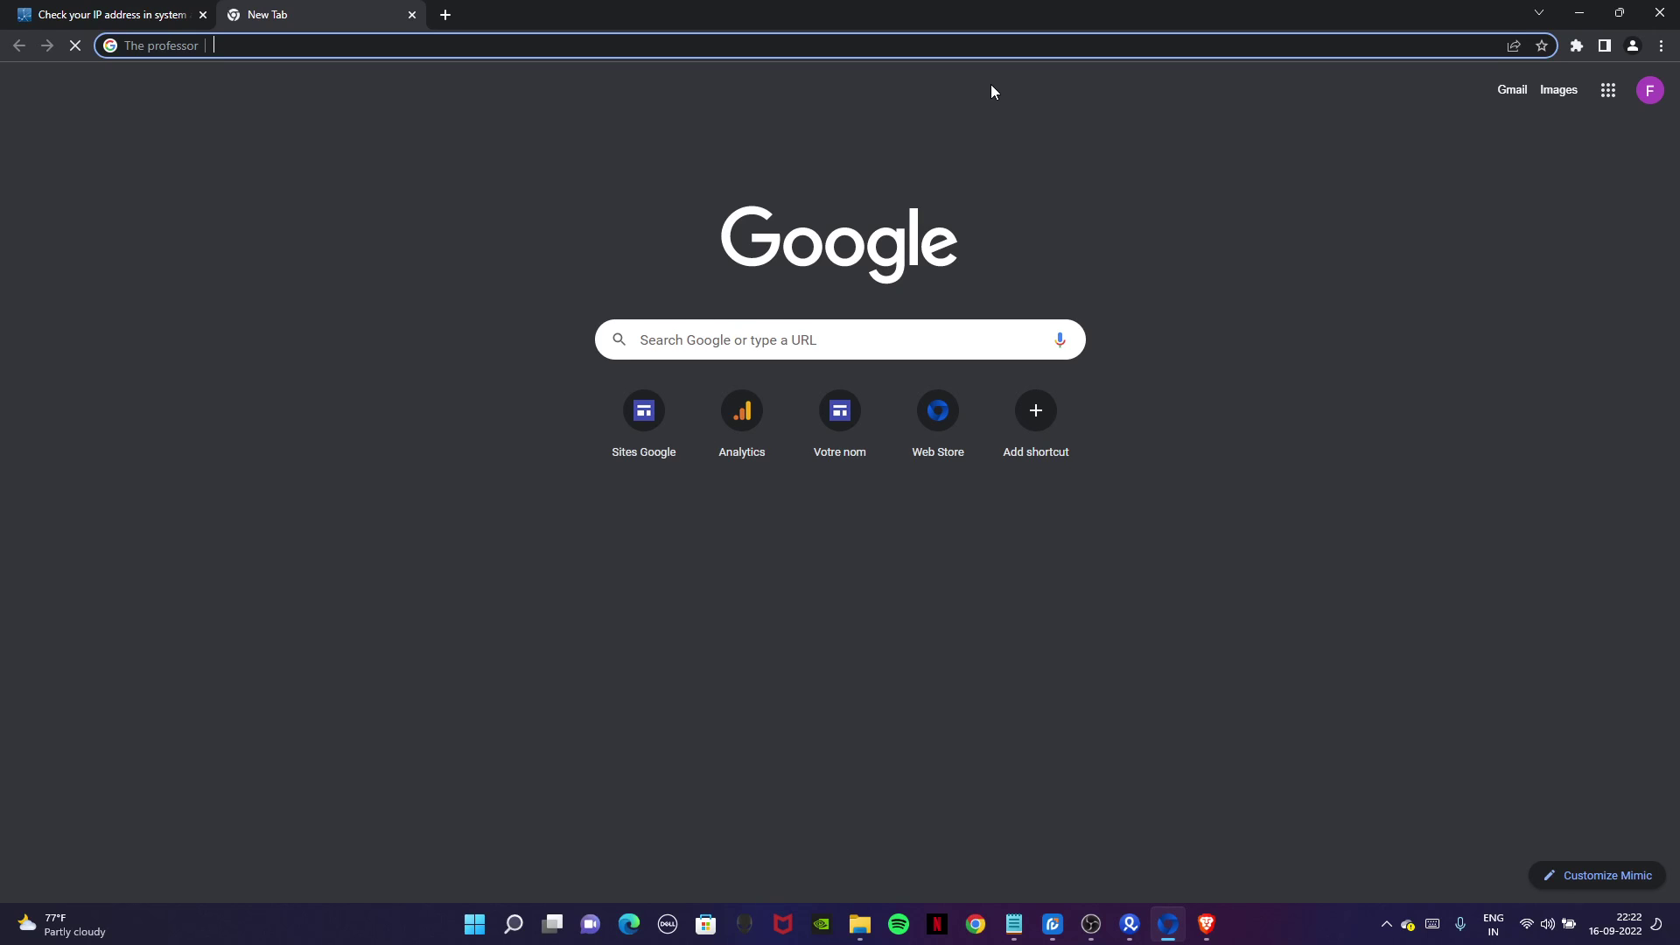
Search 'google acc' in the new tab and open the Google Account home page.
{"action": "type", "text": "google"}
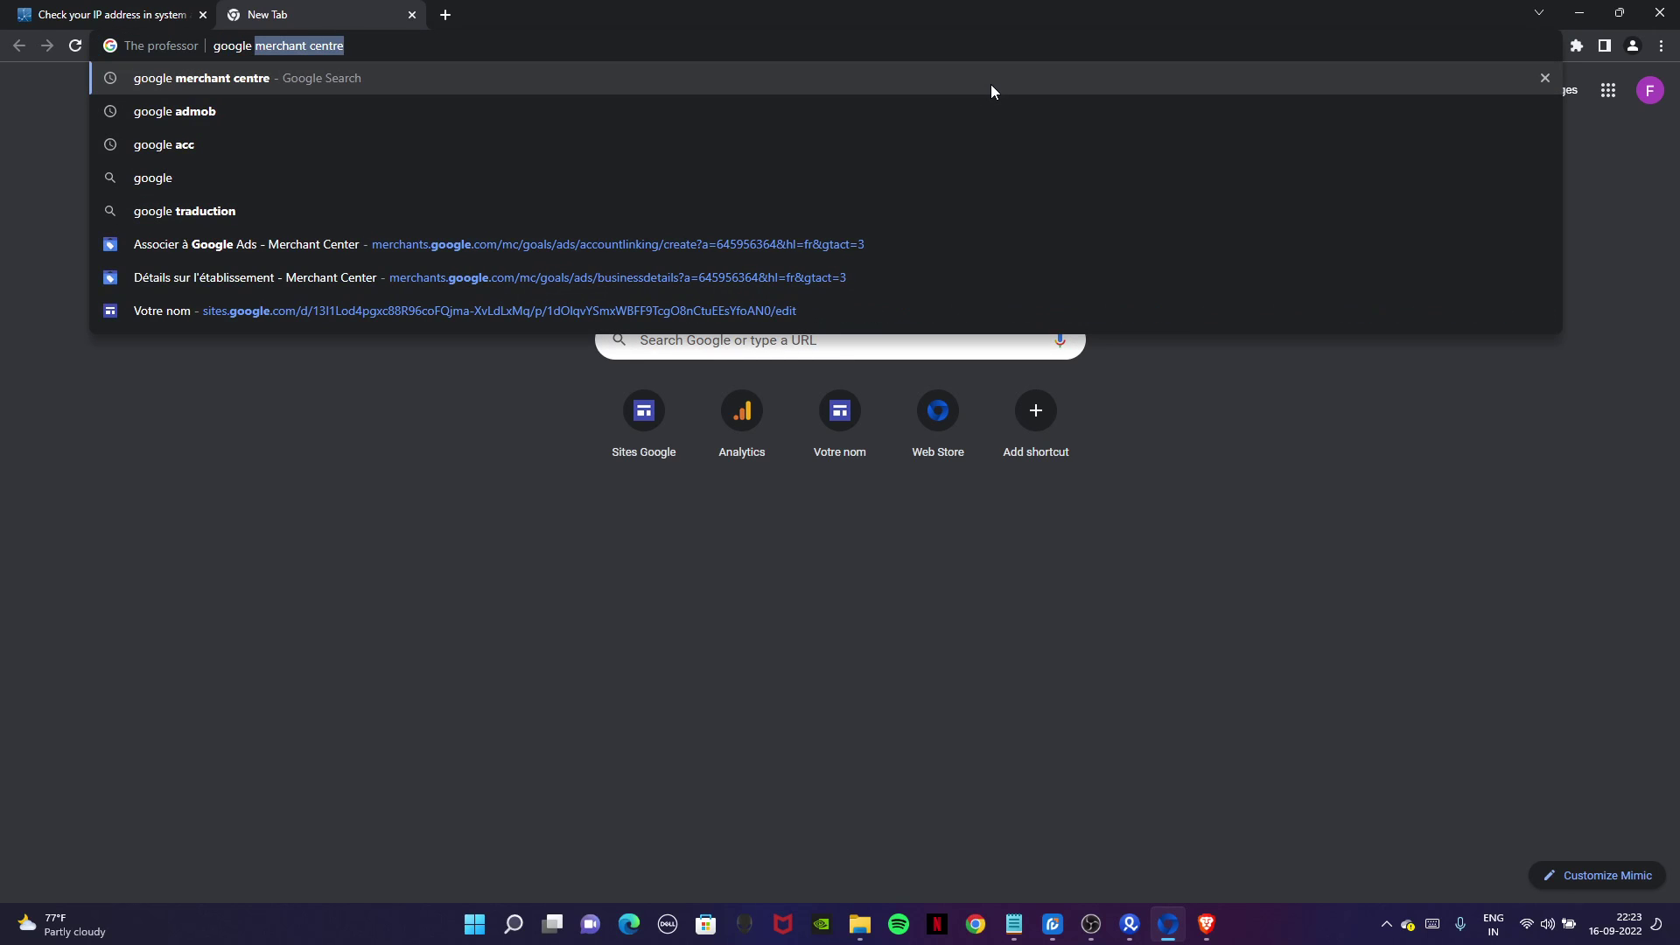
{"action": "type", "text": " mer"}
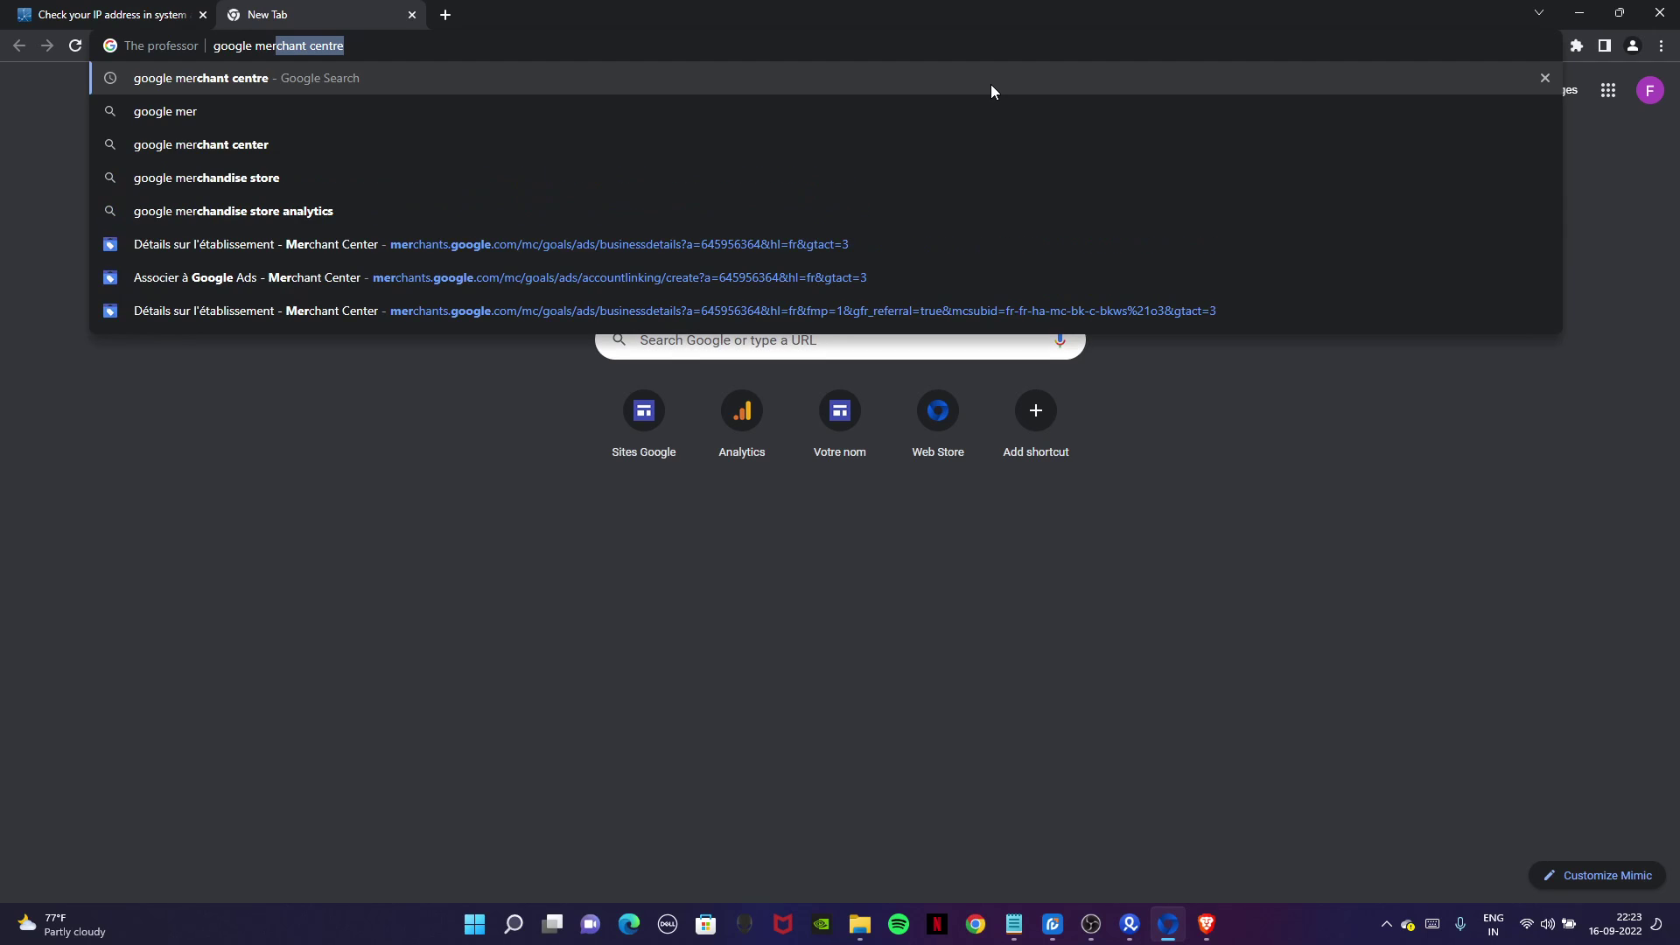
{"action": "key", "text": "BackSpace"}
{"action": "key", "text": "BackSpace"}
{"action": "key", "text": "BackSpace"}
{"action": "key", "text": "BackSpace"}
{"action": "key", "text": "BackSpace"}
{"action": "key", "text": "BackSpace"}
{"action": "key", "text": "BackSpace"}
{"action": "key", "text": "BackSpace"}
{"action": "key", "text": "BackSpace"}
{"action": "key", "text": "BackSpace"}
{"action": "key", "text": "BackSpace"}
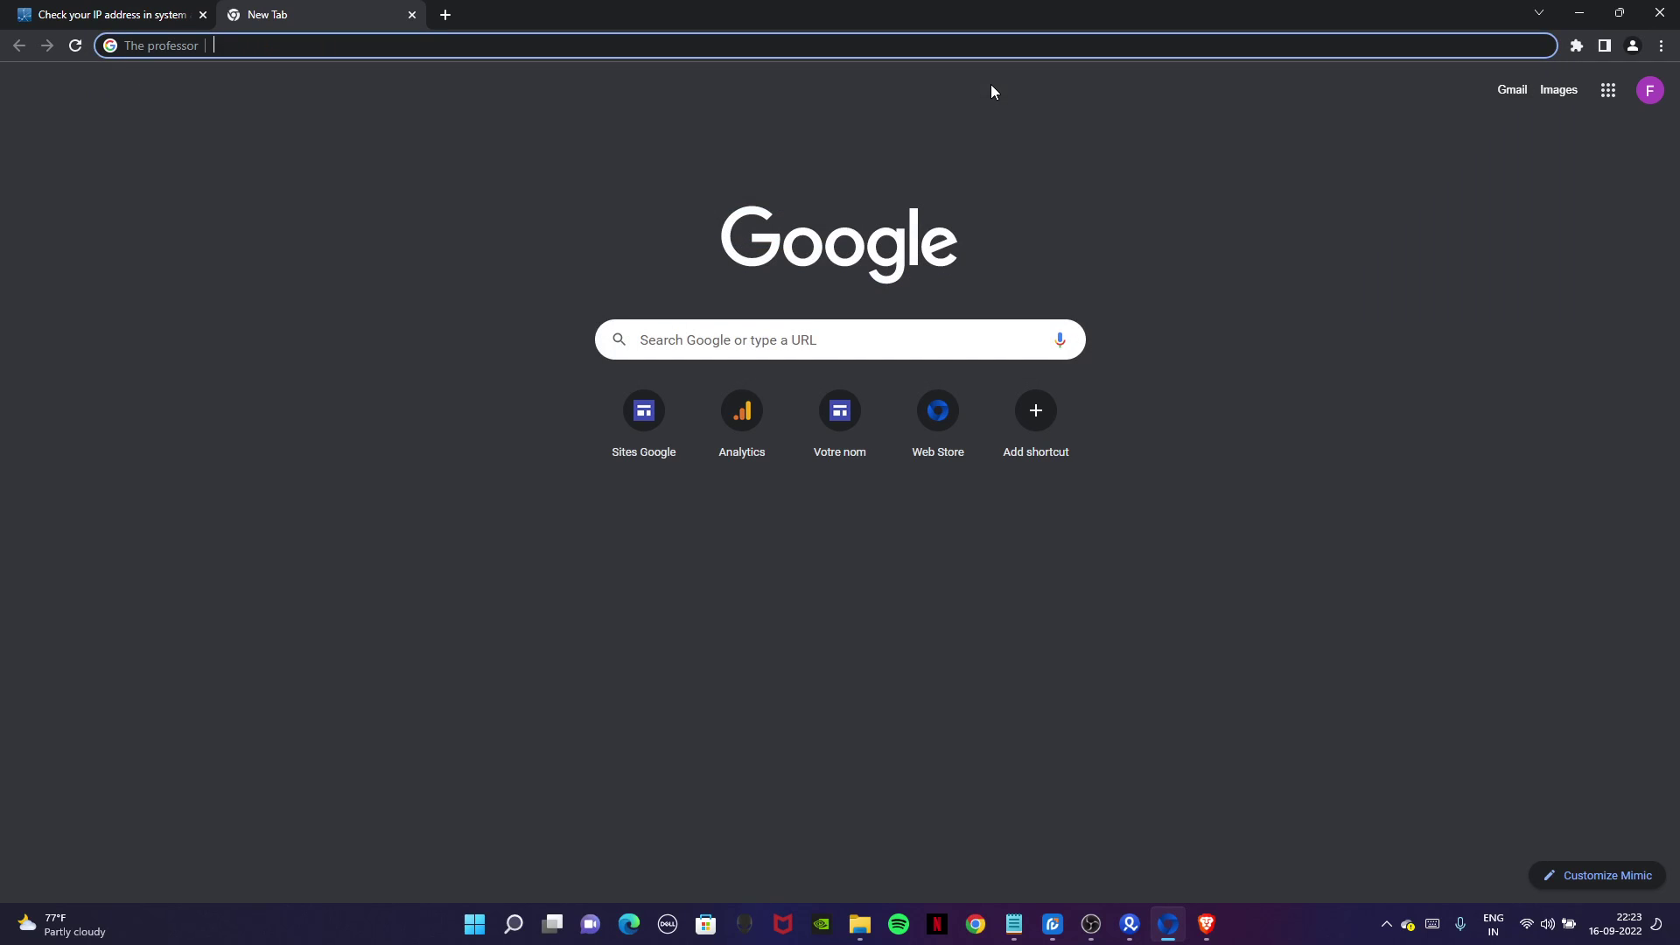
{"action": "type", "text": "google acc"}
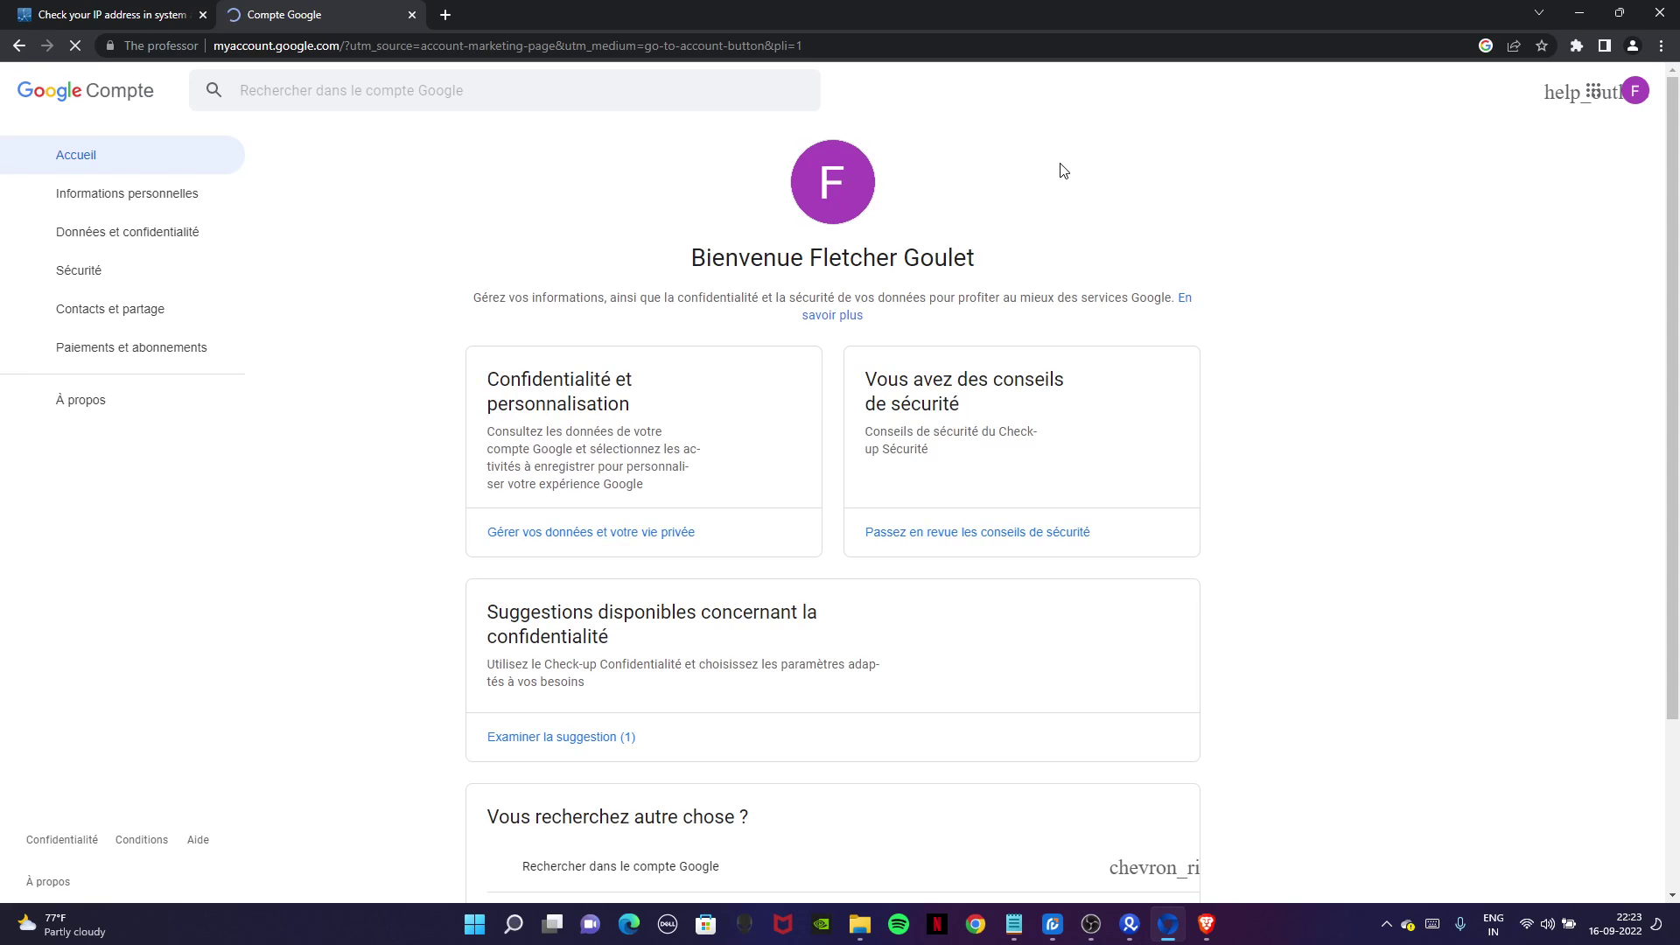
Choose Paiements et abonnements in the Google Account left sidebar.
{"action": "left_click", "coordinate": [1090, 924]}
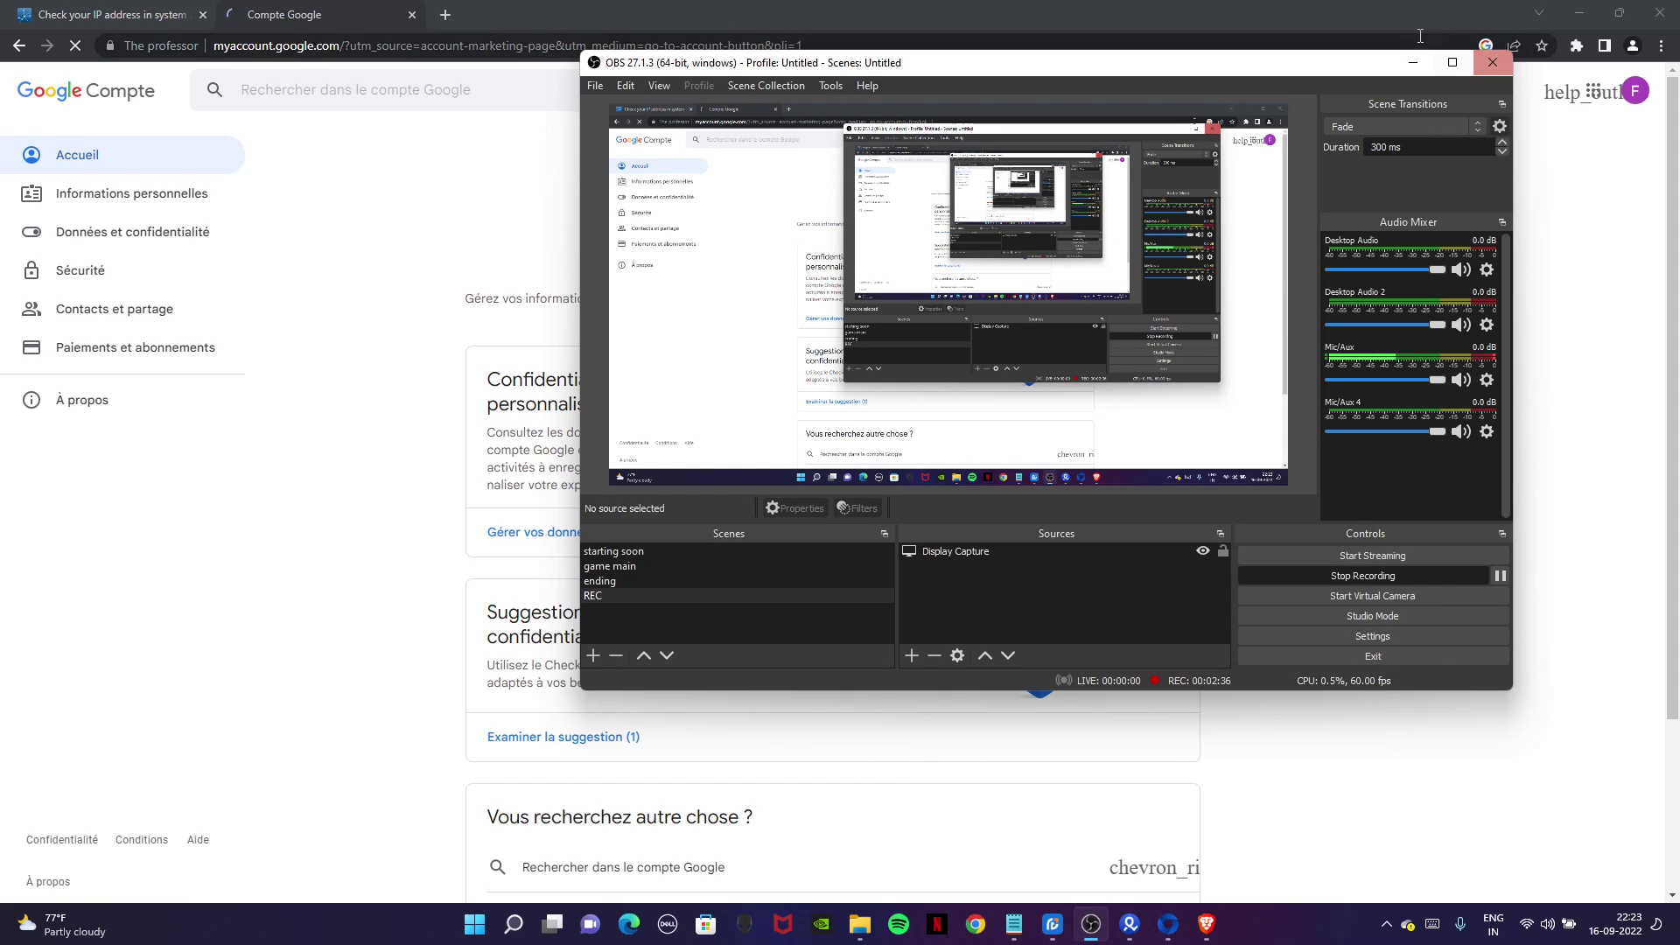
{"action": "left_click", "coordinate": [1411, 63]}
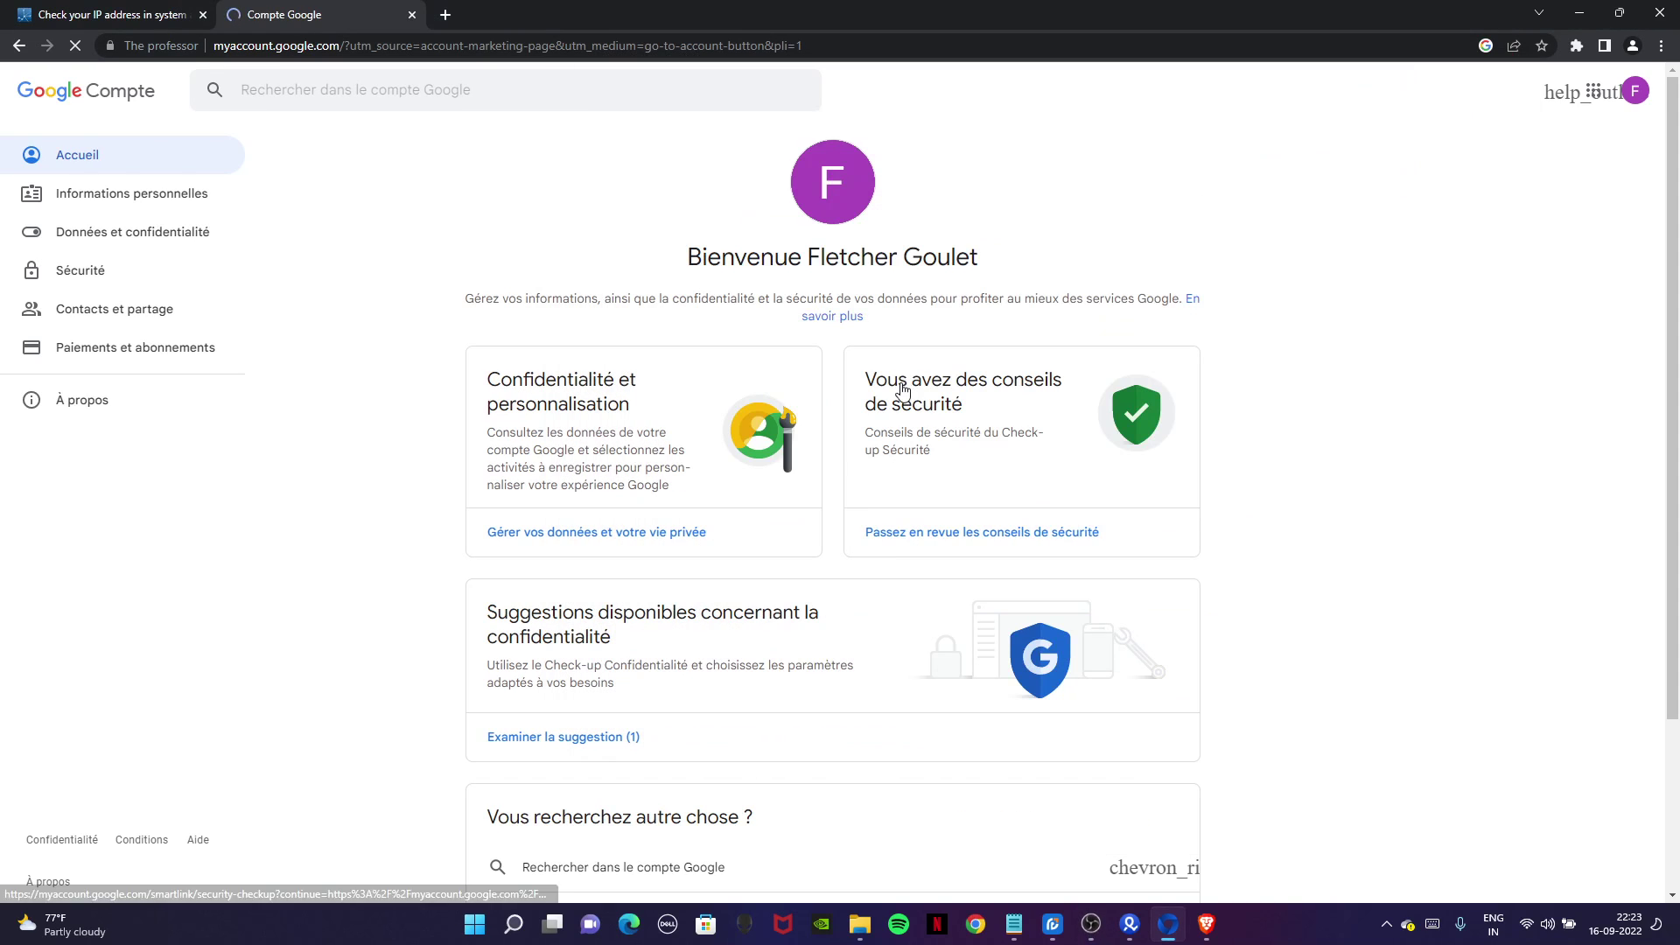
{"action": "left_click", "coordinate": [1625, 100]}
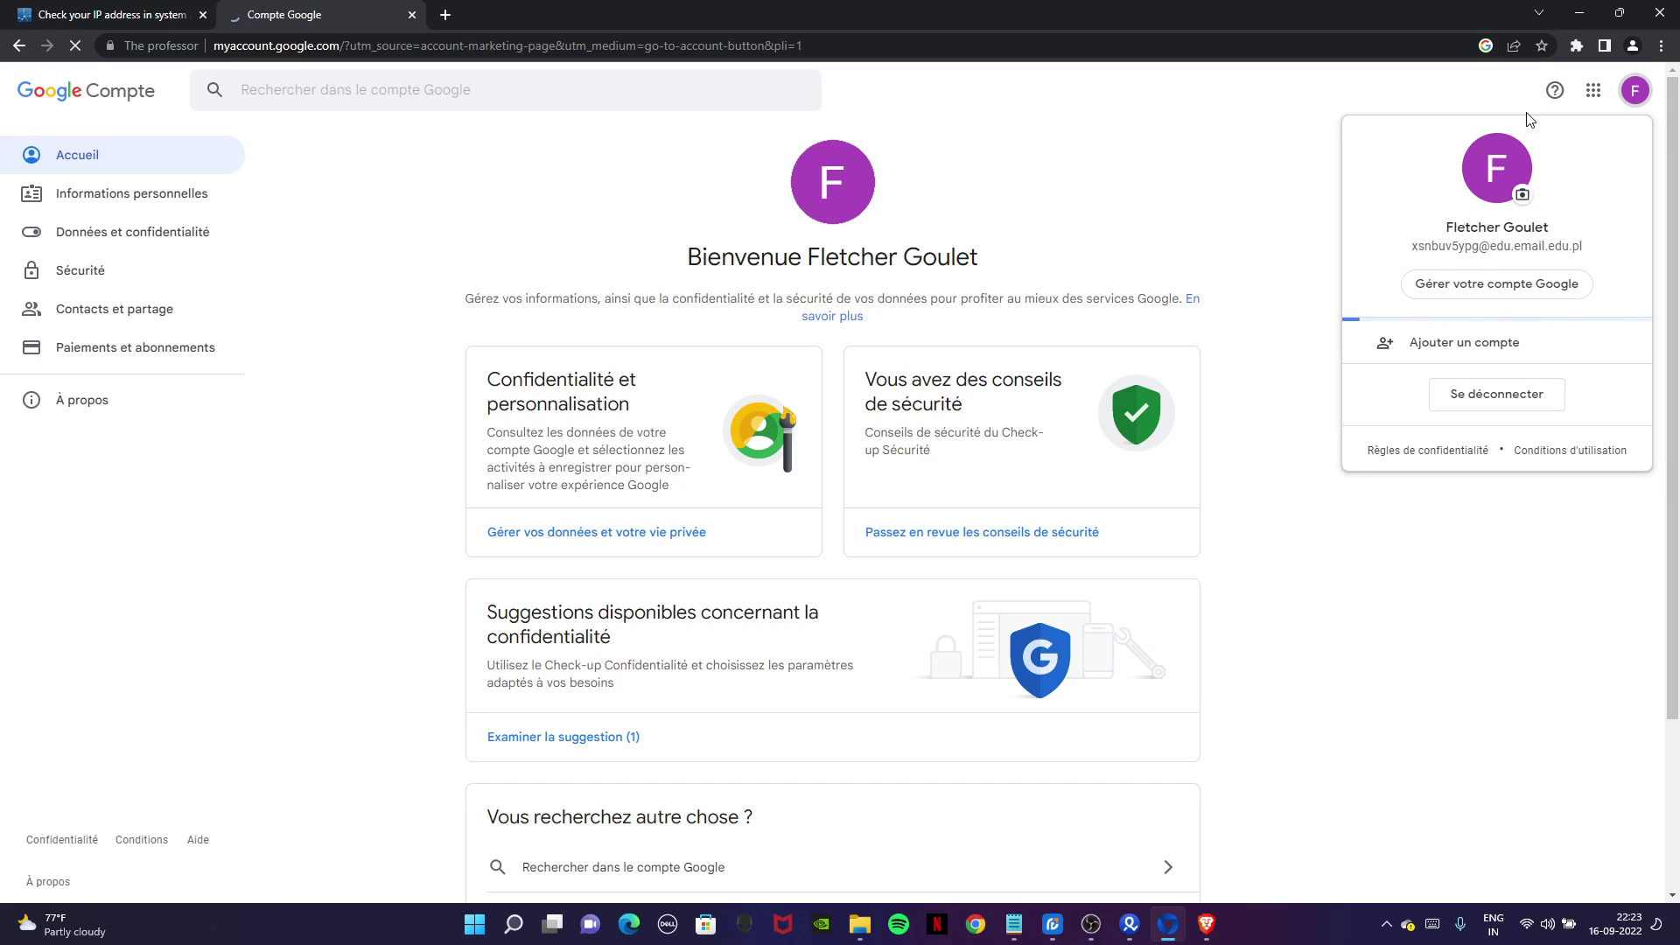
{"action": "left_click", "coordinate": [910, 219]}
{"action": "left_click", "coordinate": [103, 355]}
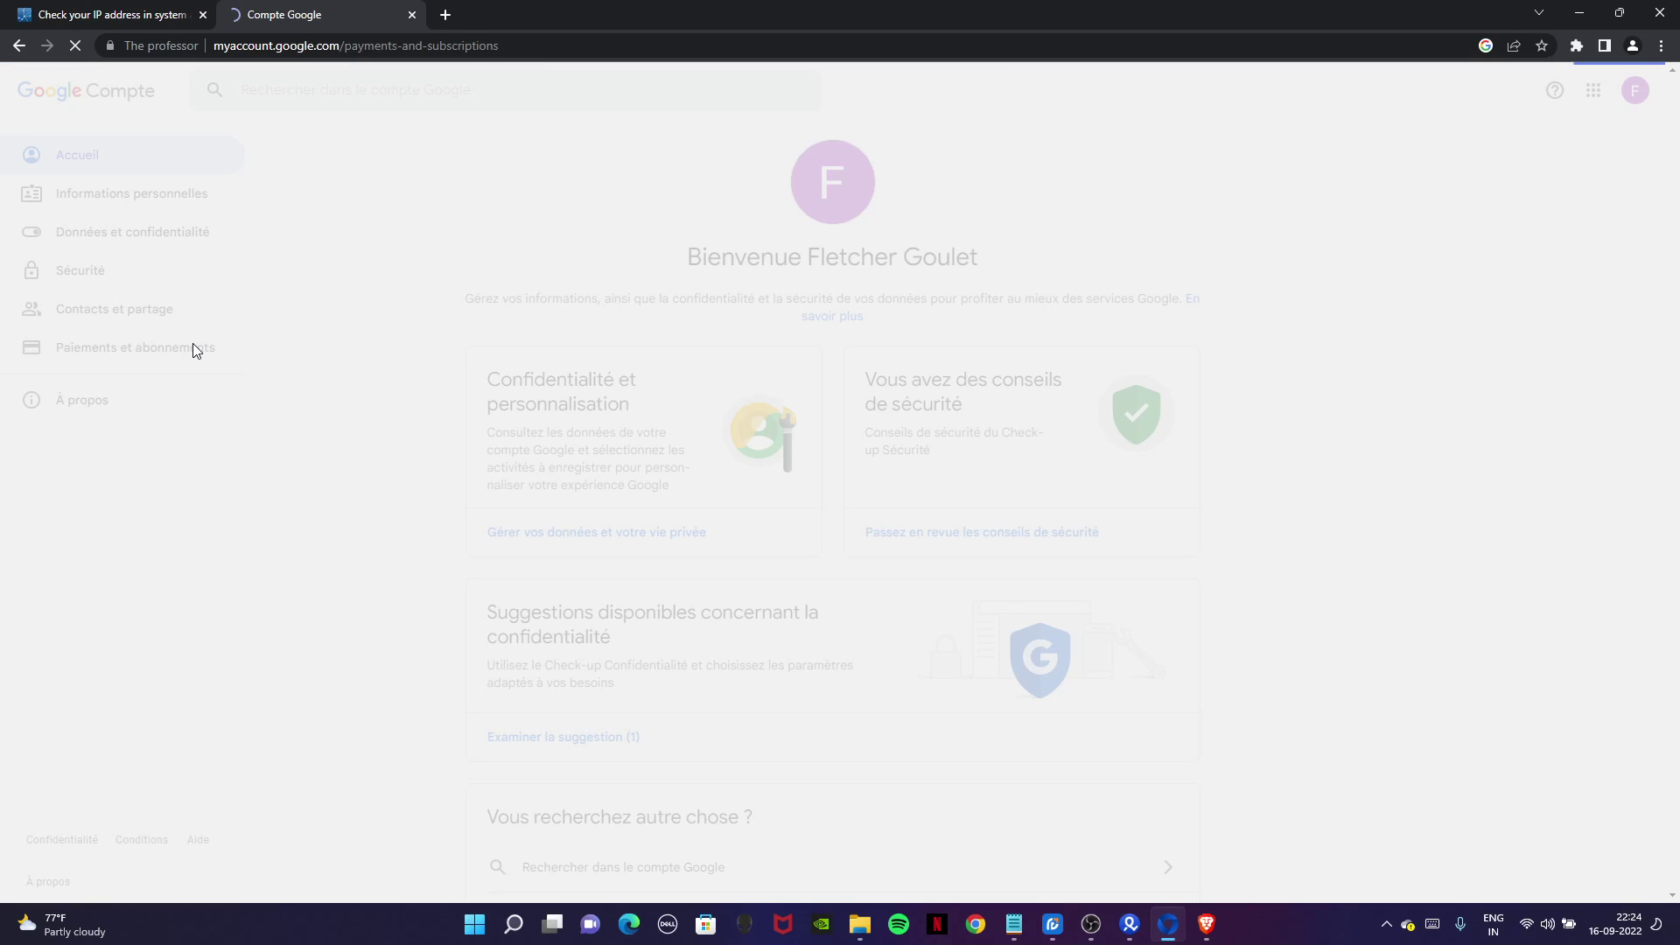
Choose Gérer les modes de paiement in the Modes de paiement card.
{"action": "scroll", "coordinate": [510, 424], "scroll_direction": "down", "scroll_amount": 3}
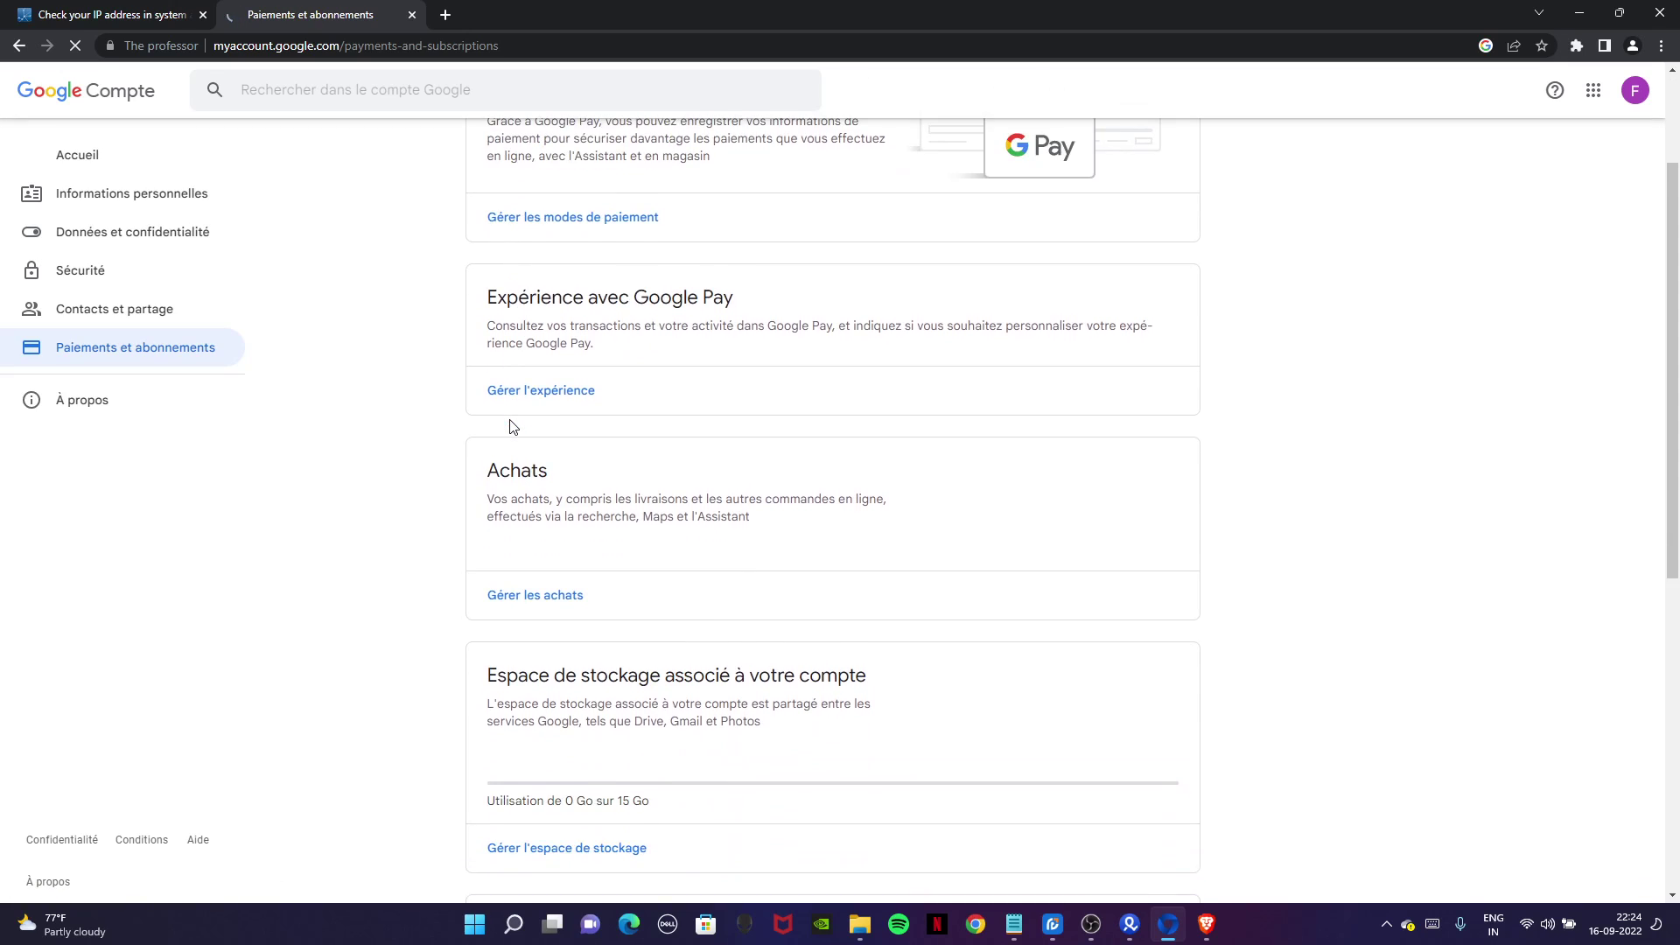
{"action": "scroll", "coordinate": [534, 376], "scroll_direction": "up", "scroll_amount": 2}
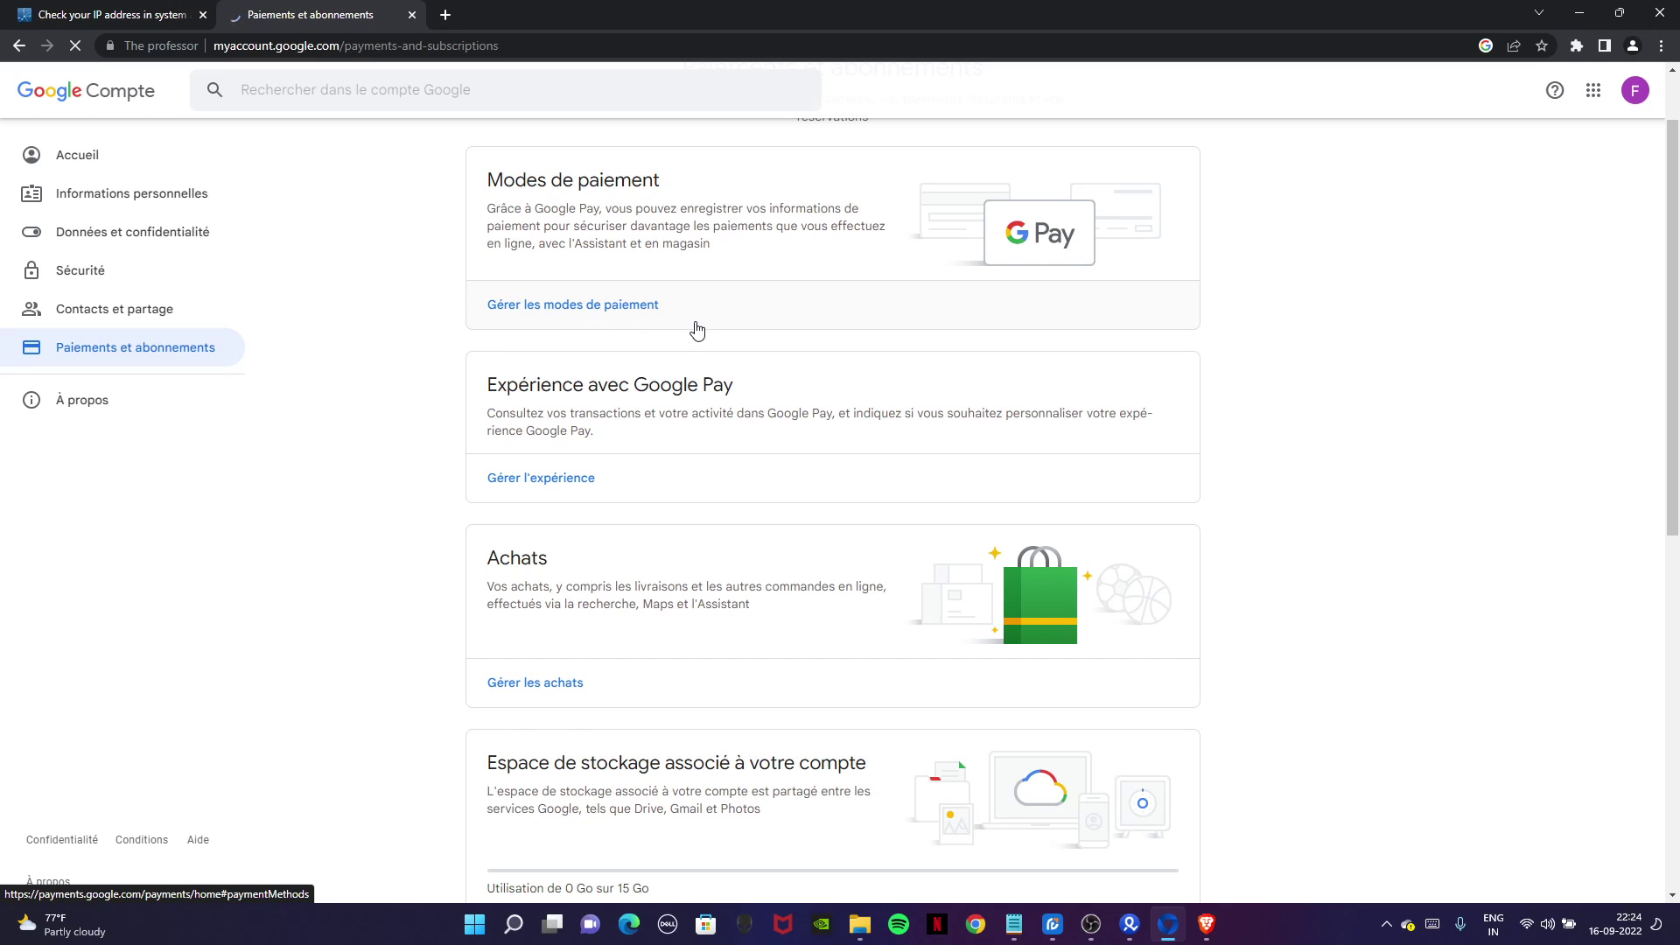
{"action": "left_click", "coordinate": [564, 305]}
{"action": "scroll", "coordinate": [705, 310], "scroll_direction": "down", "scroll_amount": 8}
{"action": "scroll", "coordinate": [707, 323], "scroll_direction": "up", "scroll_amount": 8}
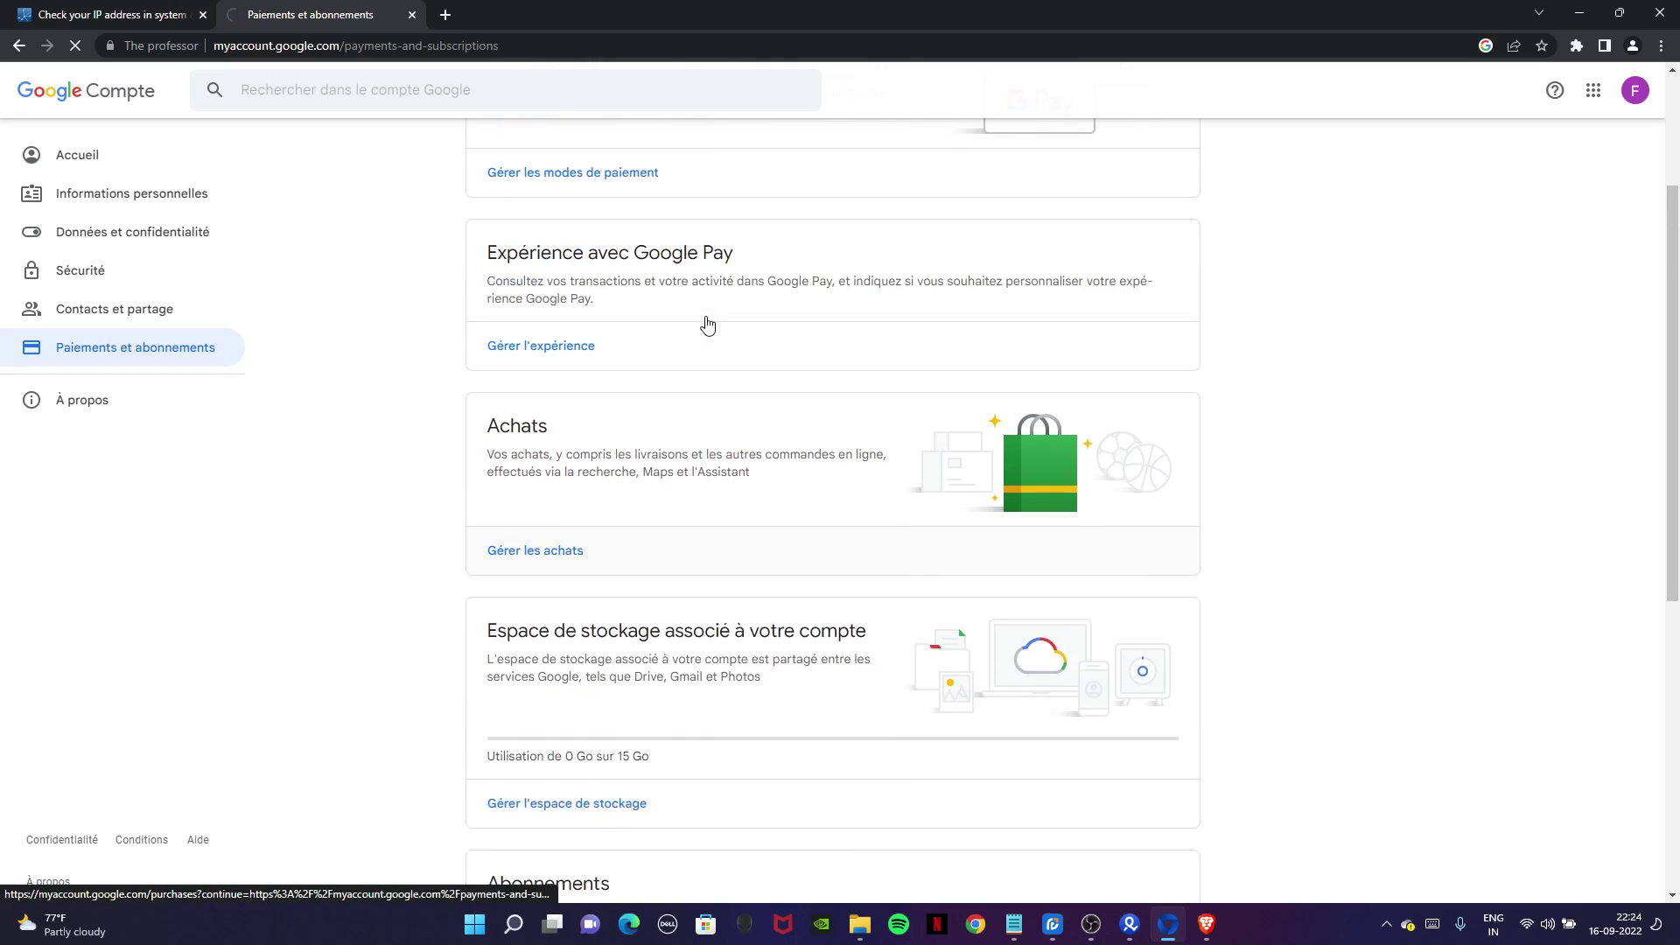
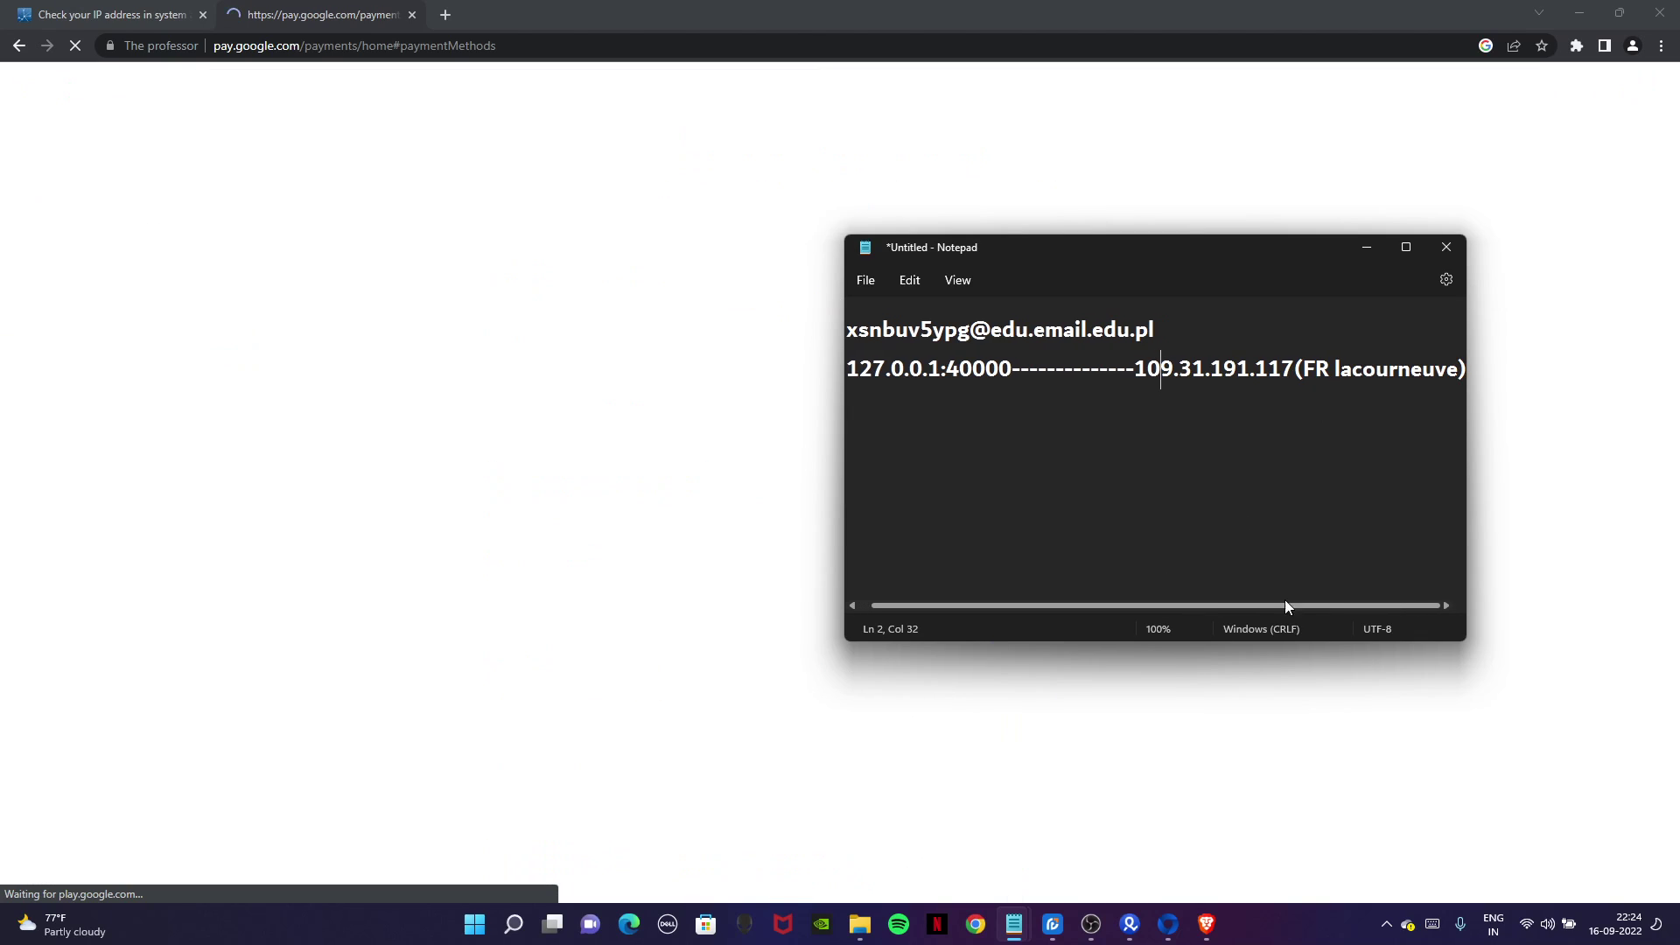
Below the address line in Notepad, list '1. REVOLUT VCC' and '2. QONTO VCC', then leave a blank line.
{"action": "left_click", "coordinate": [1456, 381]}
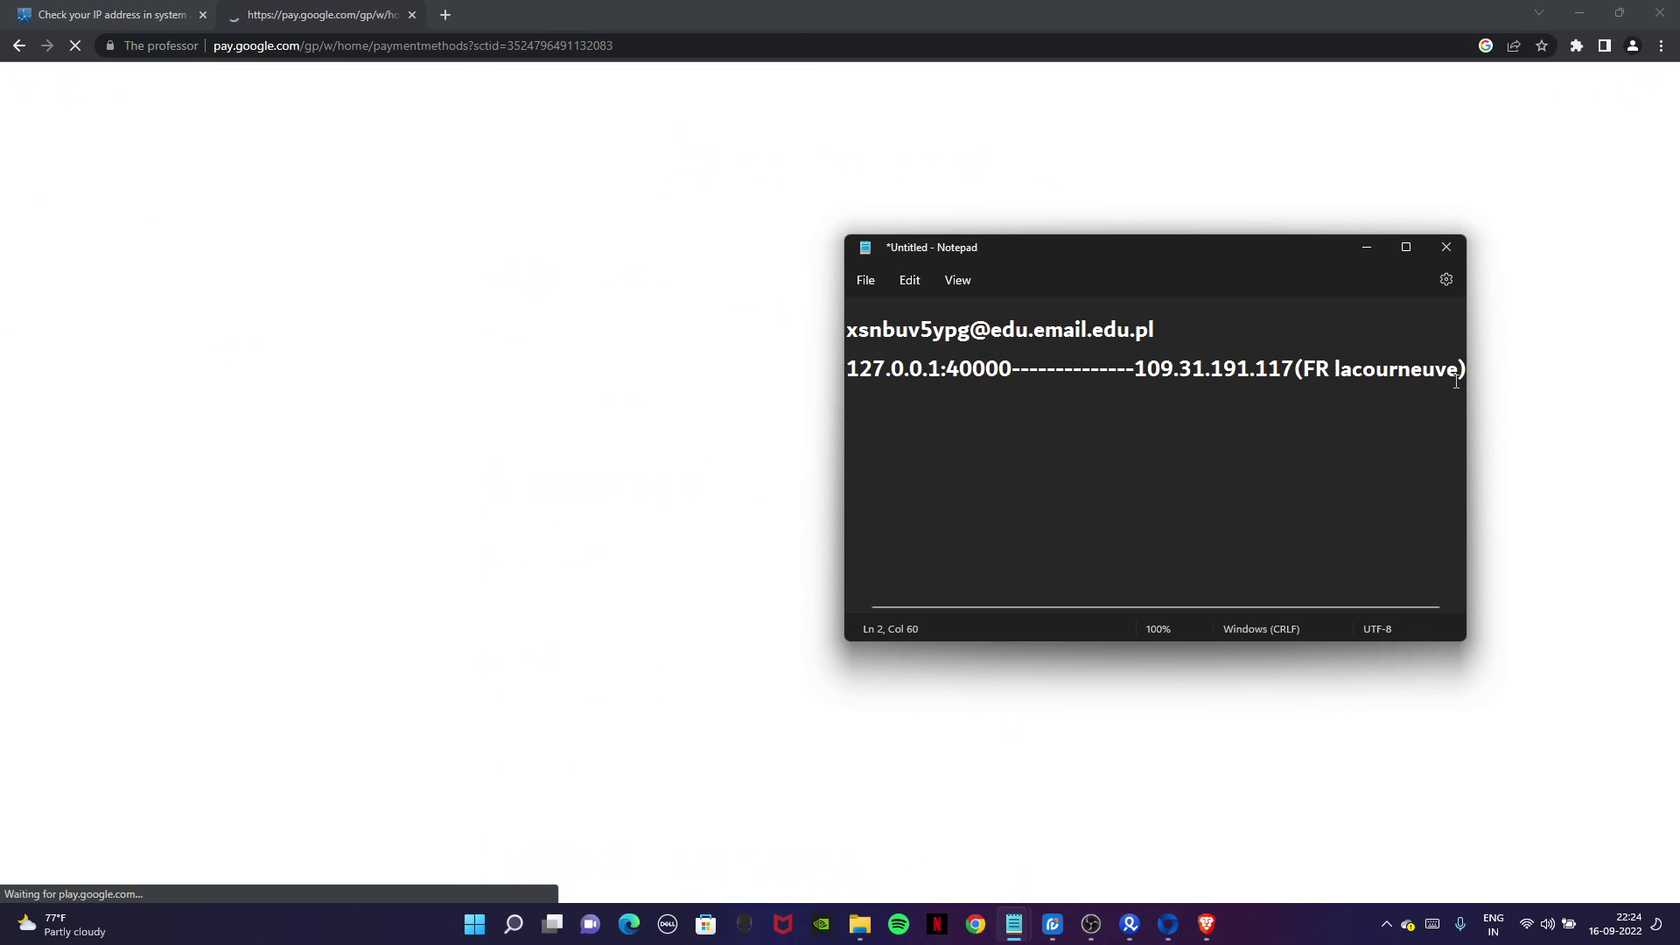
{"action": "key", "text": "Return"}
{"action": "key", "text": "Return"}
{"action": "key", "text": "Return"}
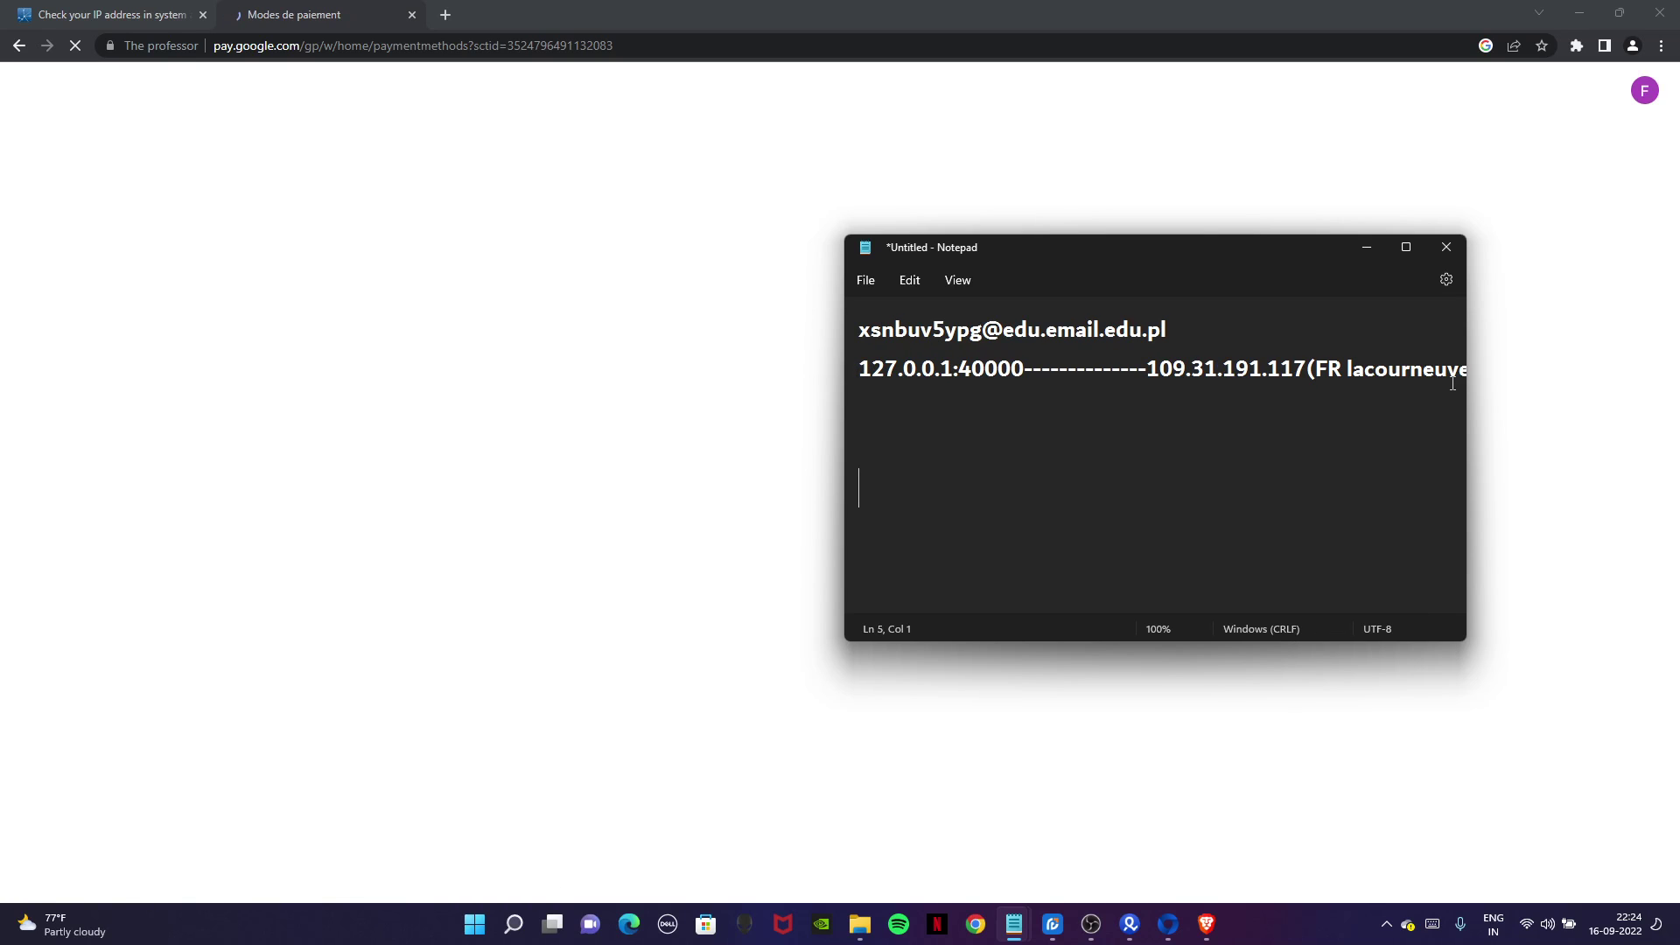
{"action": "type", "text": "1"}
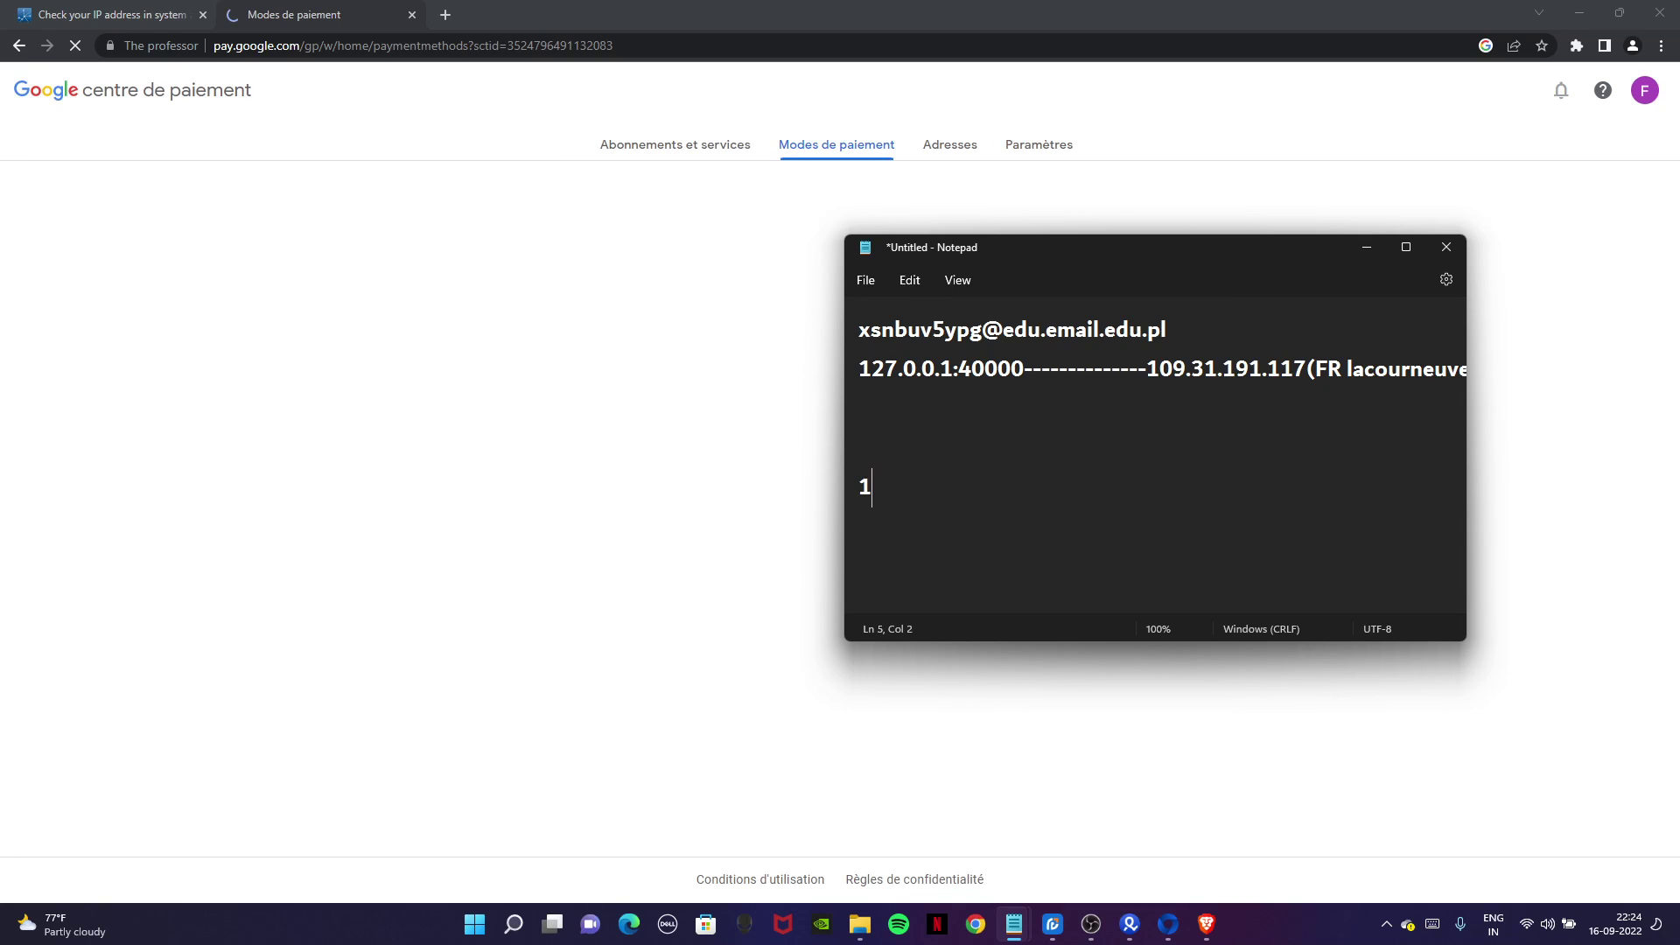
{"action": "type", "text": ". RE"}
{"action": "type", "text": "VOLUT "}
{"action": "type", "text": "VOLUT VCC"}
{"action": "key", "text": "Return"}
{"action": "type", "text": "2"}
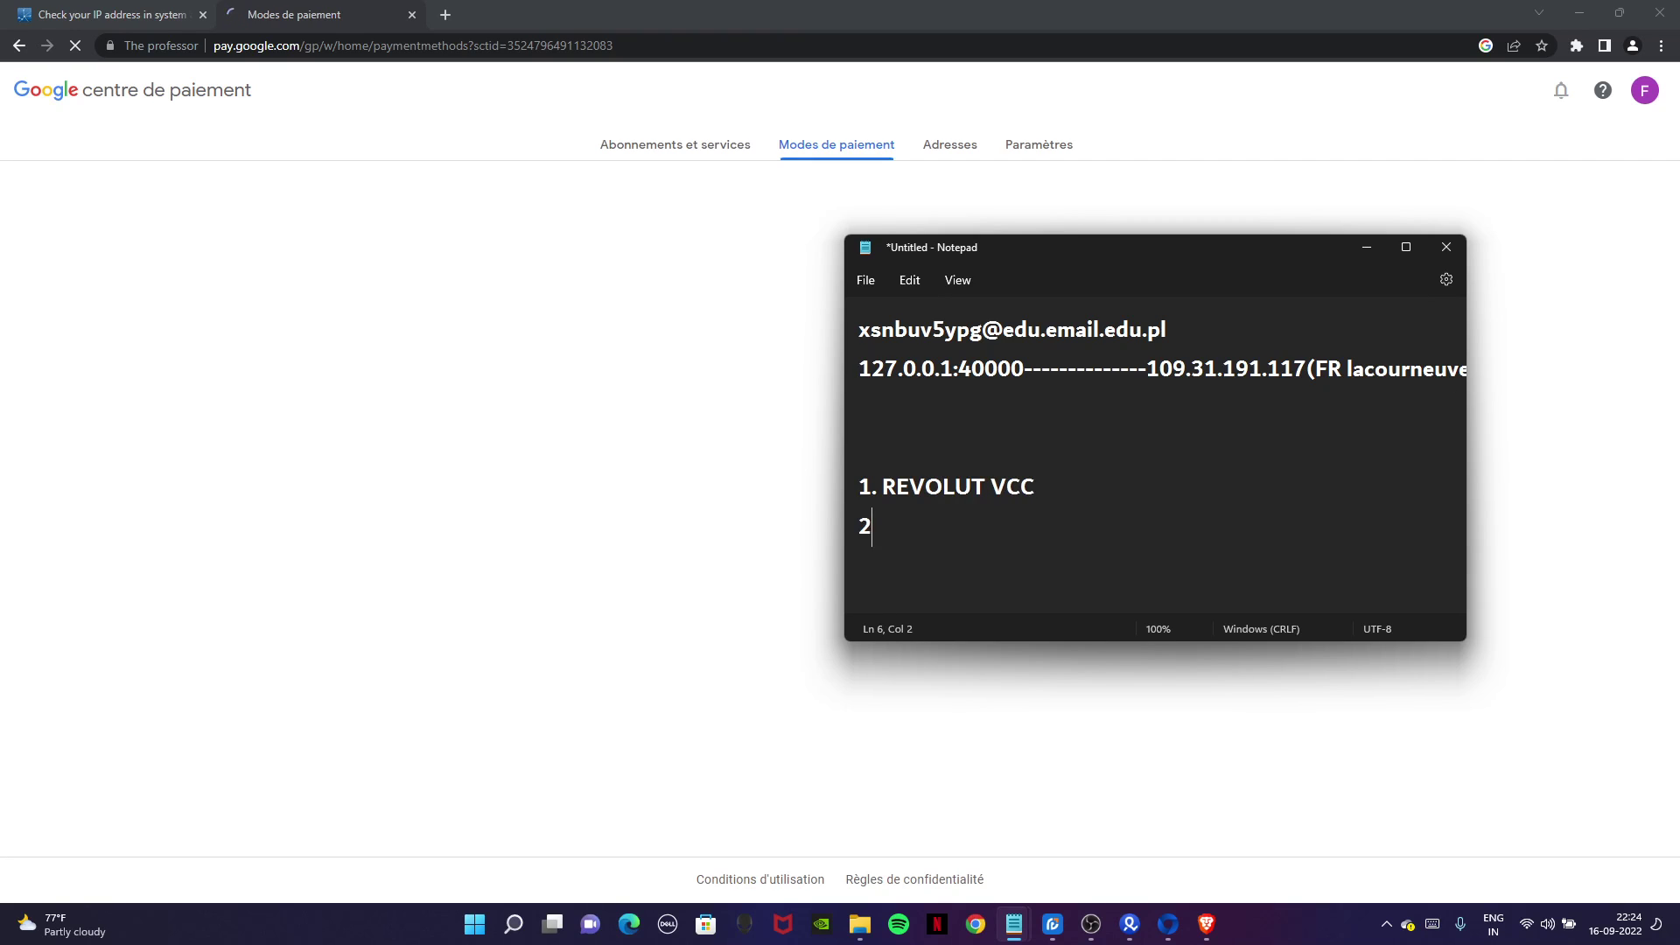
{"action": "type", "text": ". QONTO VSS"}
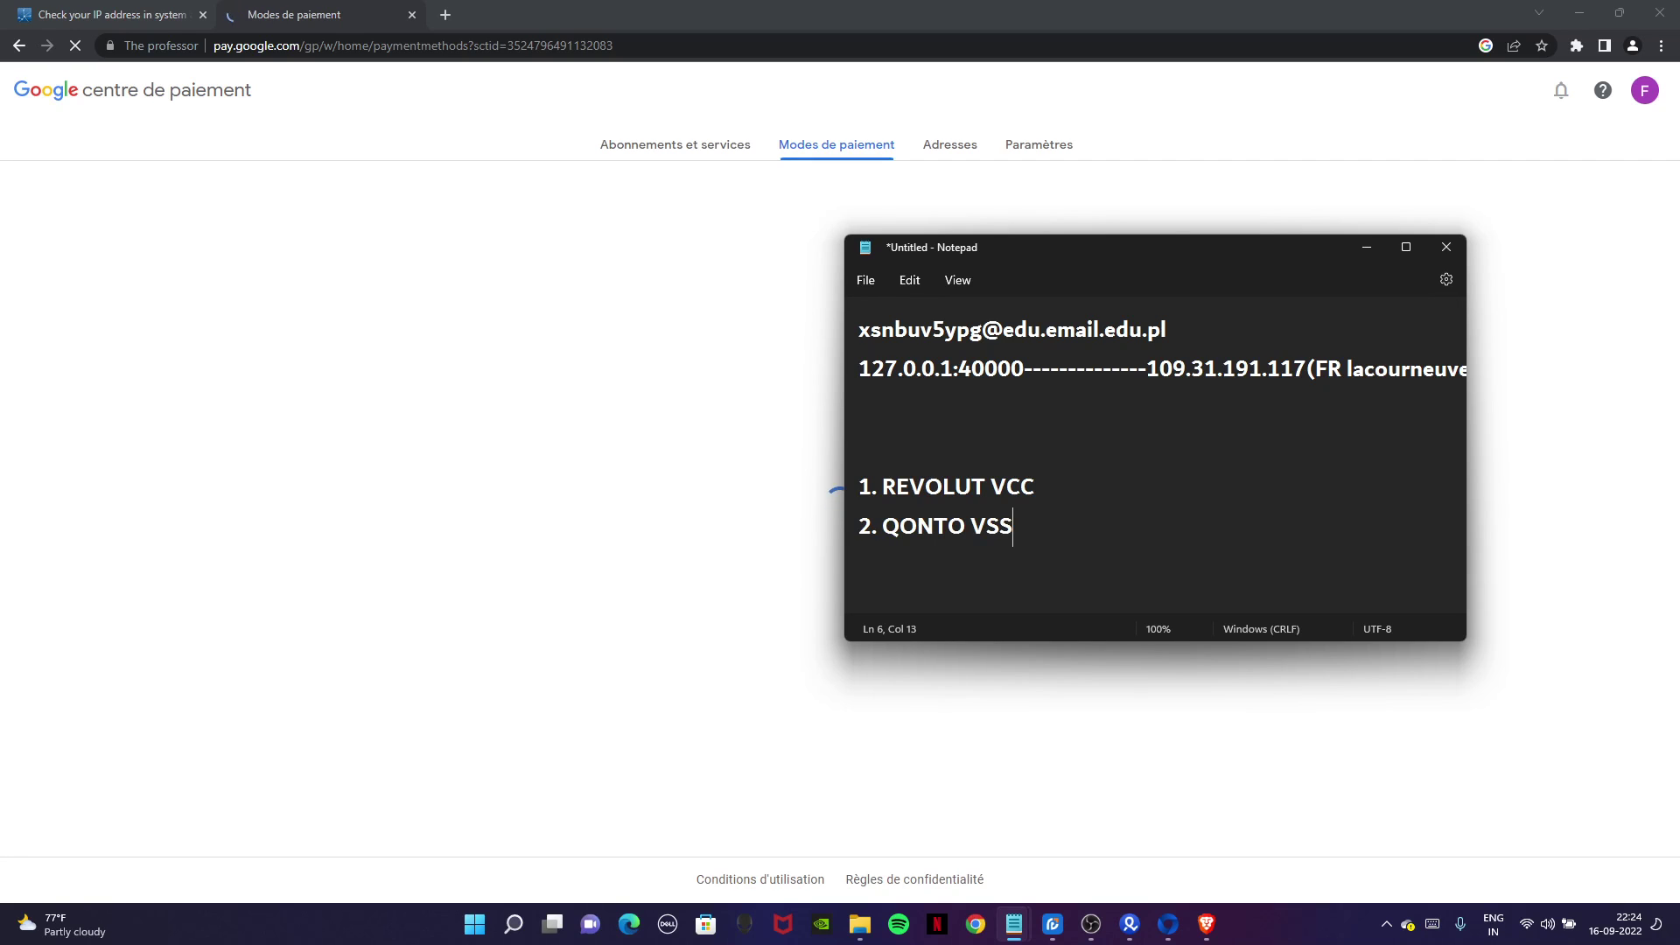
{"action": "key", "text": "BackSpace"}
{"action": "key", "text": "BackSpace"}
{"action": "type", "text": "CC"}
{"action": "key", "text": "Return"}
{"action": "key", "text": "Return"}
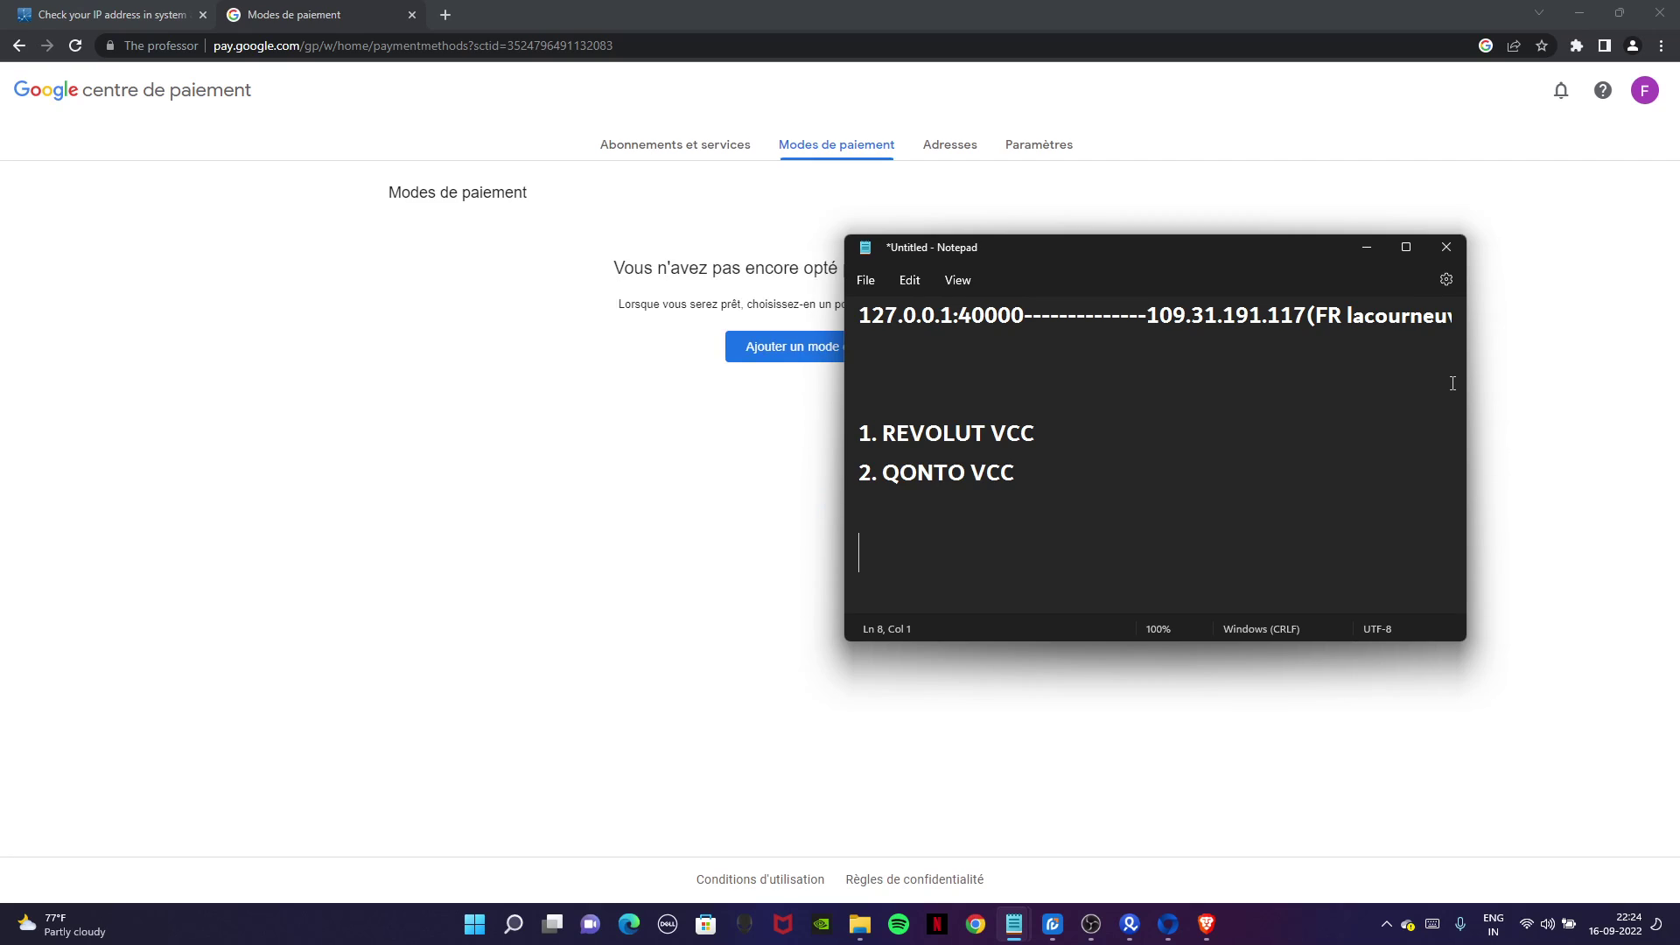
Add the line 'DIRECTLY AND INDIRECT WAY' to the Notepad notes.
{"action": "type", "text": "DIRE"}
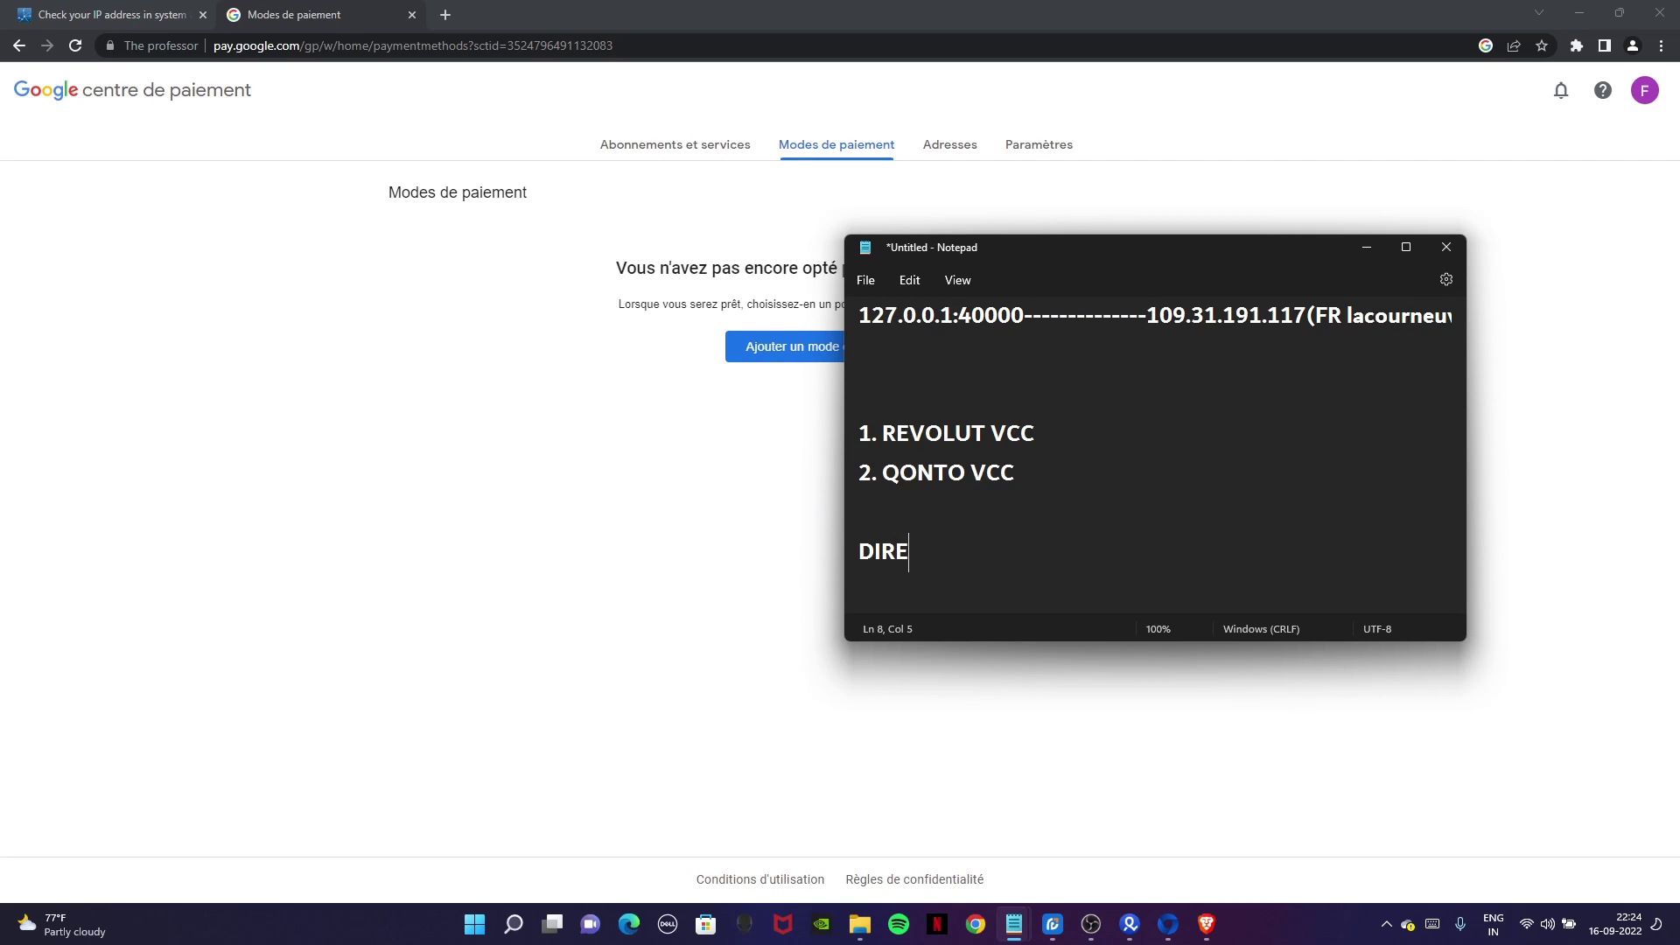
{"action": "type", "text": "CTLY AND A"}
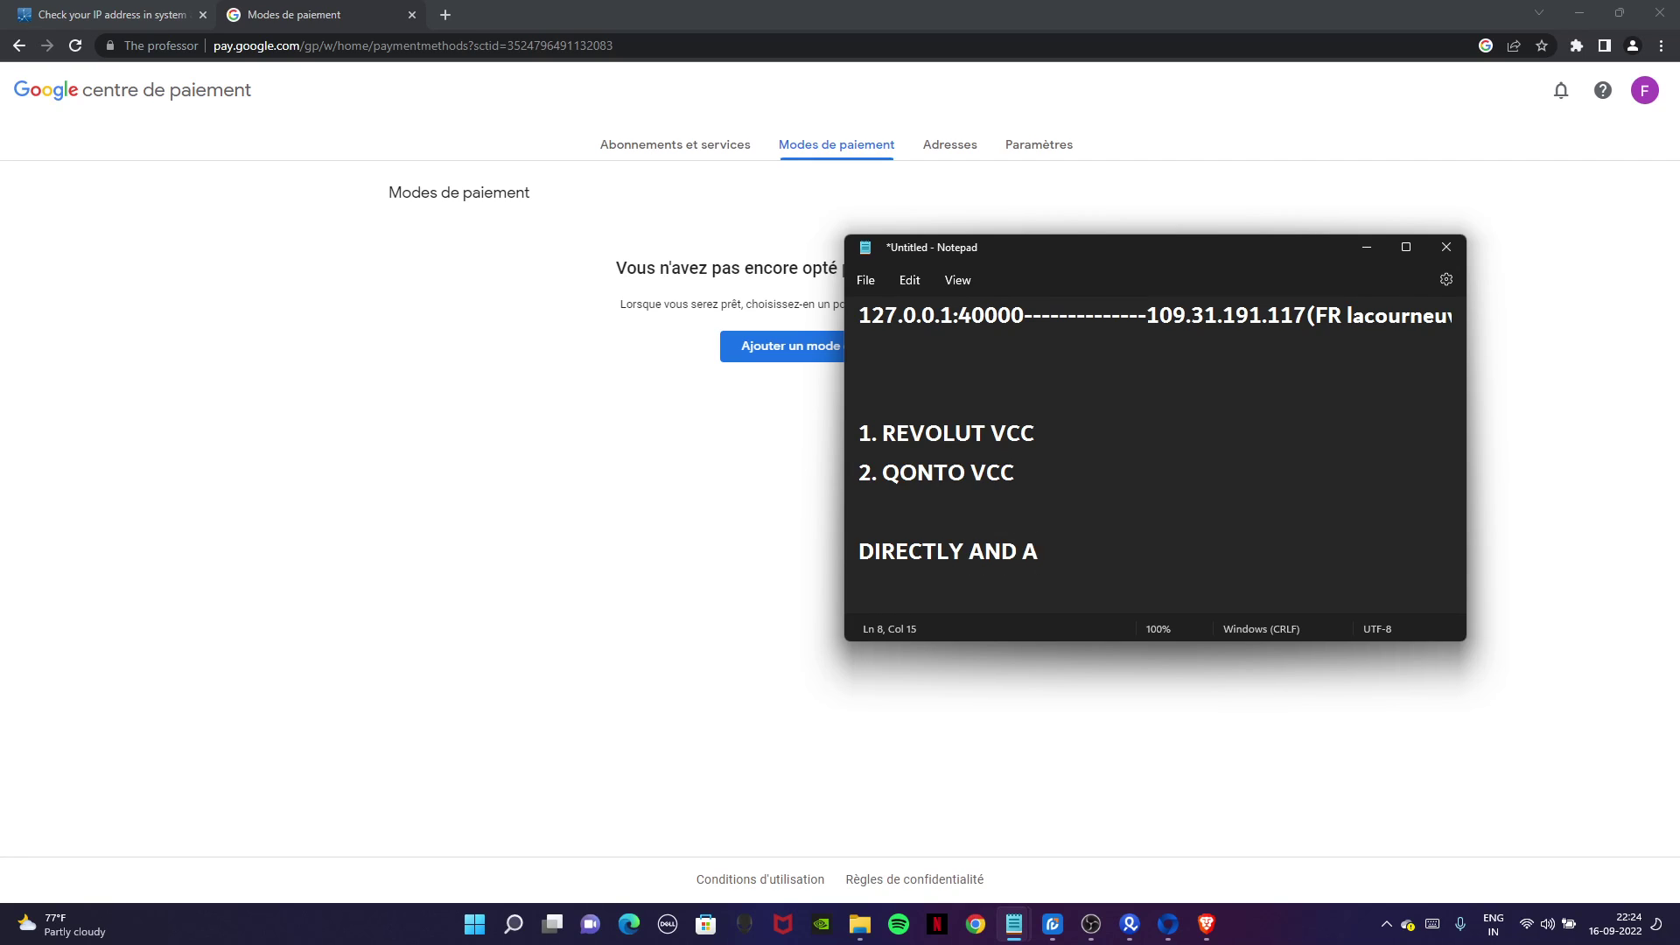
{"action": "key", "text": "BackSpace"}
{"action": "type", "text": "INDE"}
{"action": "key", "text": "BackSpace"}
{"action": "type", "text": "IREC"}
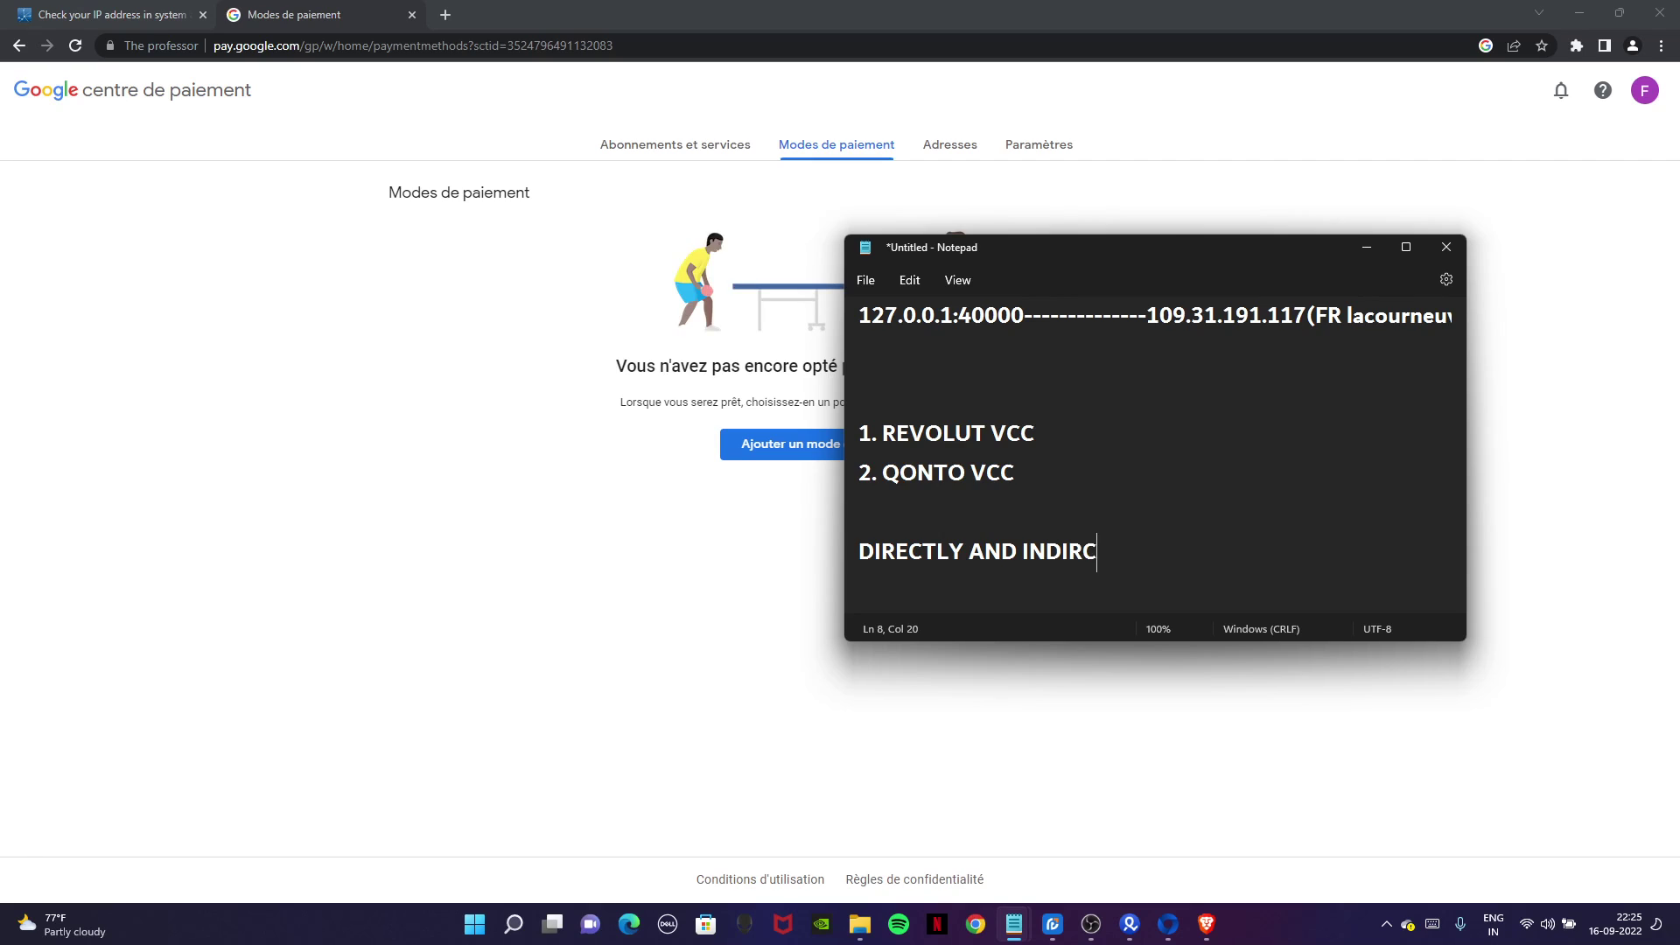
{"action": "key", "text": "BackSpace"}
{"action": "type", "text": "ECT WAY"}
Highlight the card options and INDIRECT WAY, then minimize Notepad and begin adding a payment method.
{"action": "left_click_drag", "start_coordinate": [1275, 551], "coordinate": [848, 477]}
{"action": "left_click", "coordinate": [860, 513]}
{"action": "left_click_drag", "start_coordinate": [1094, 432], "coordinate": [878, 435]}
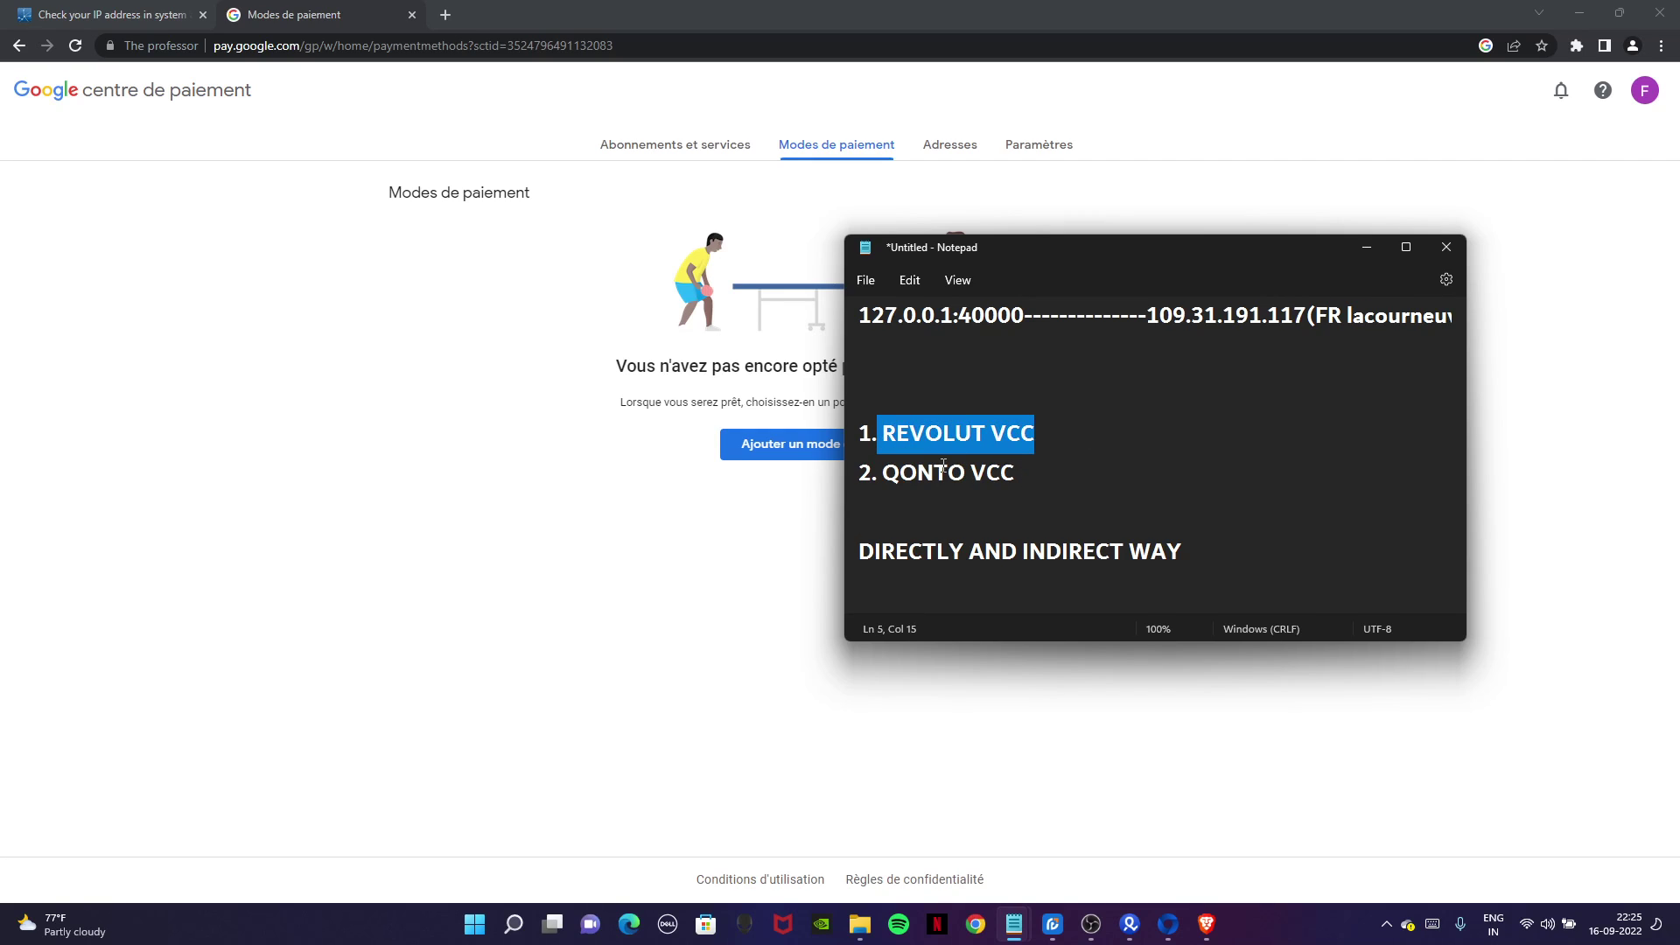
{"action": "left_click_drag", "start_coordinate": [1089, 490], "coordinate": [826, 432]}
{"action": "left_click", "coordinate": [1036, 513]}
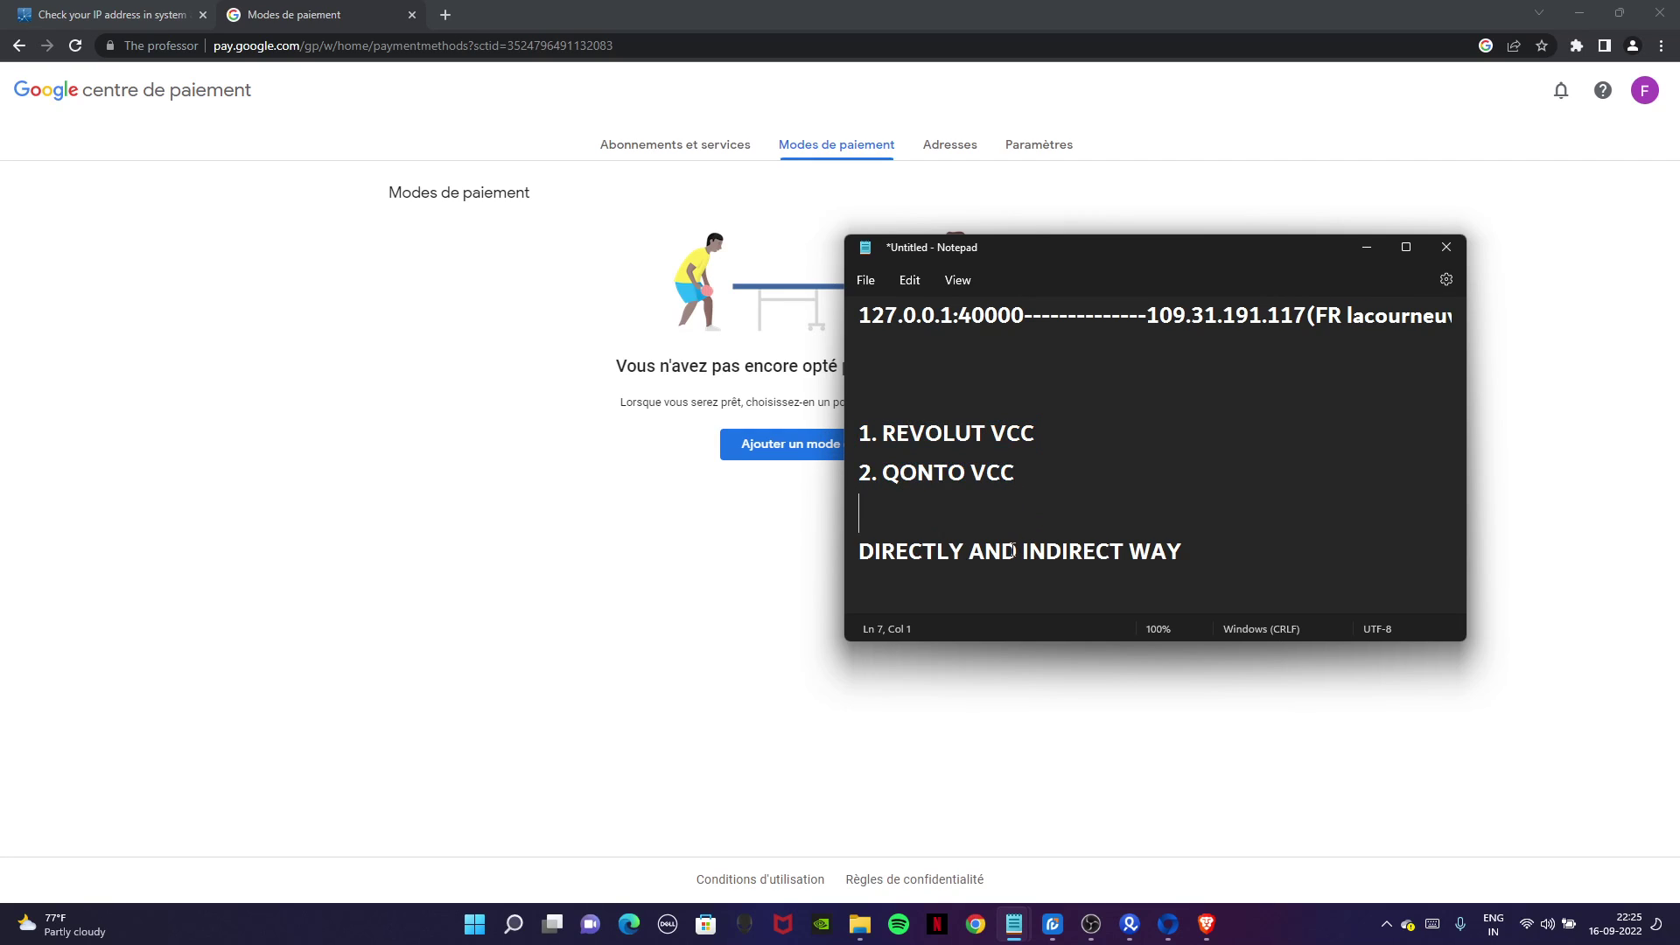
{"action": "left_click_drag", "start_coordinate": [1012, 550], "coordinate": [1214, 561]}
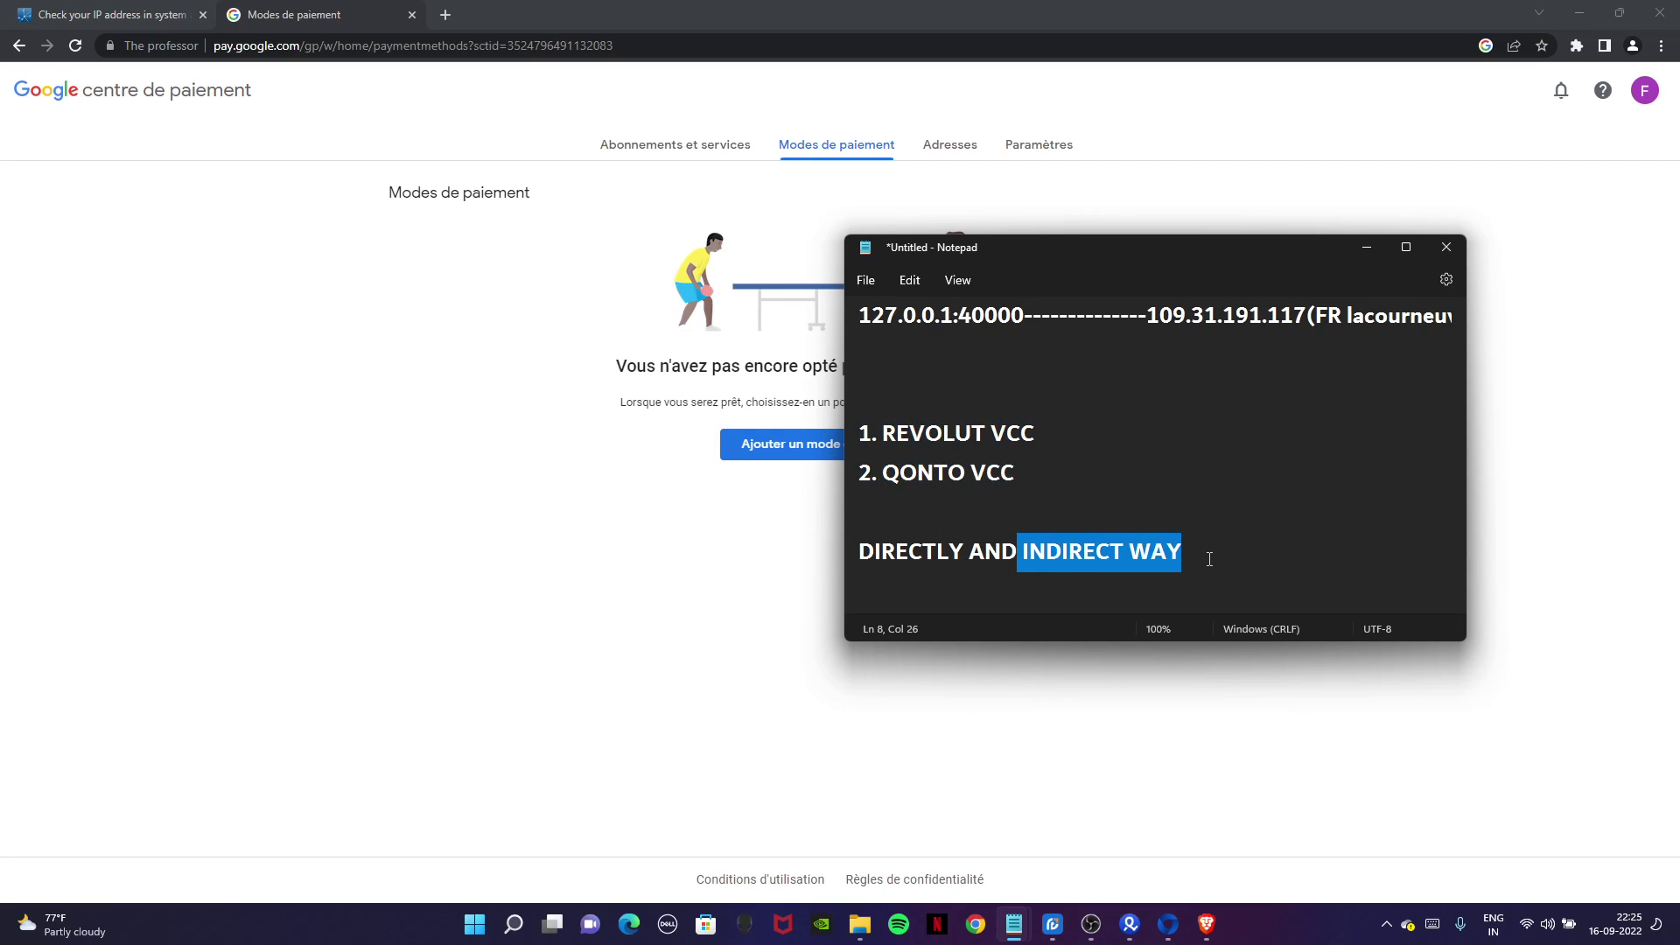
{"action": "left_click", "coordinate": [1209, 558]}
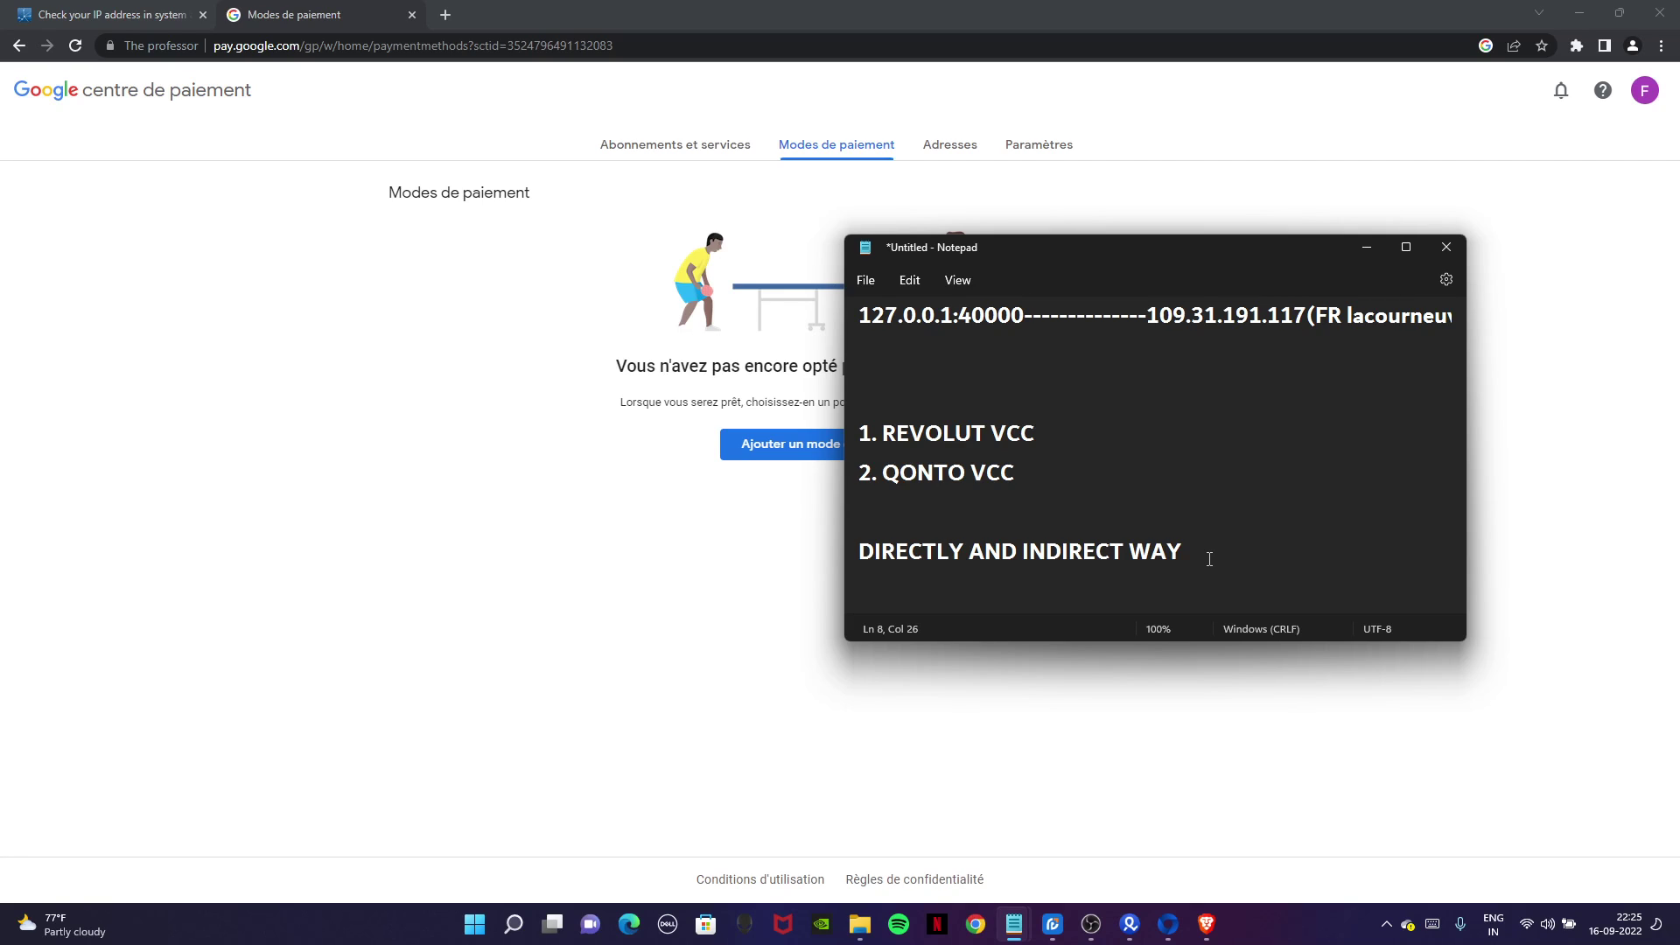
{"action": "left_click", "coordinate": [1366, 247]}
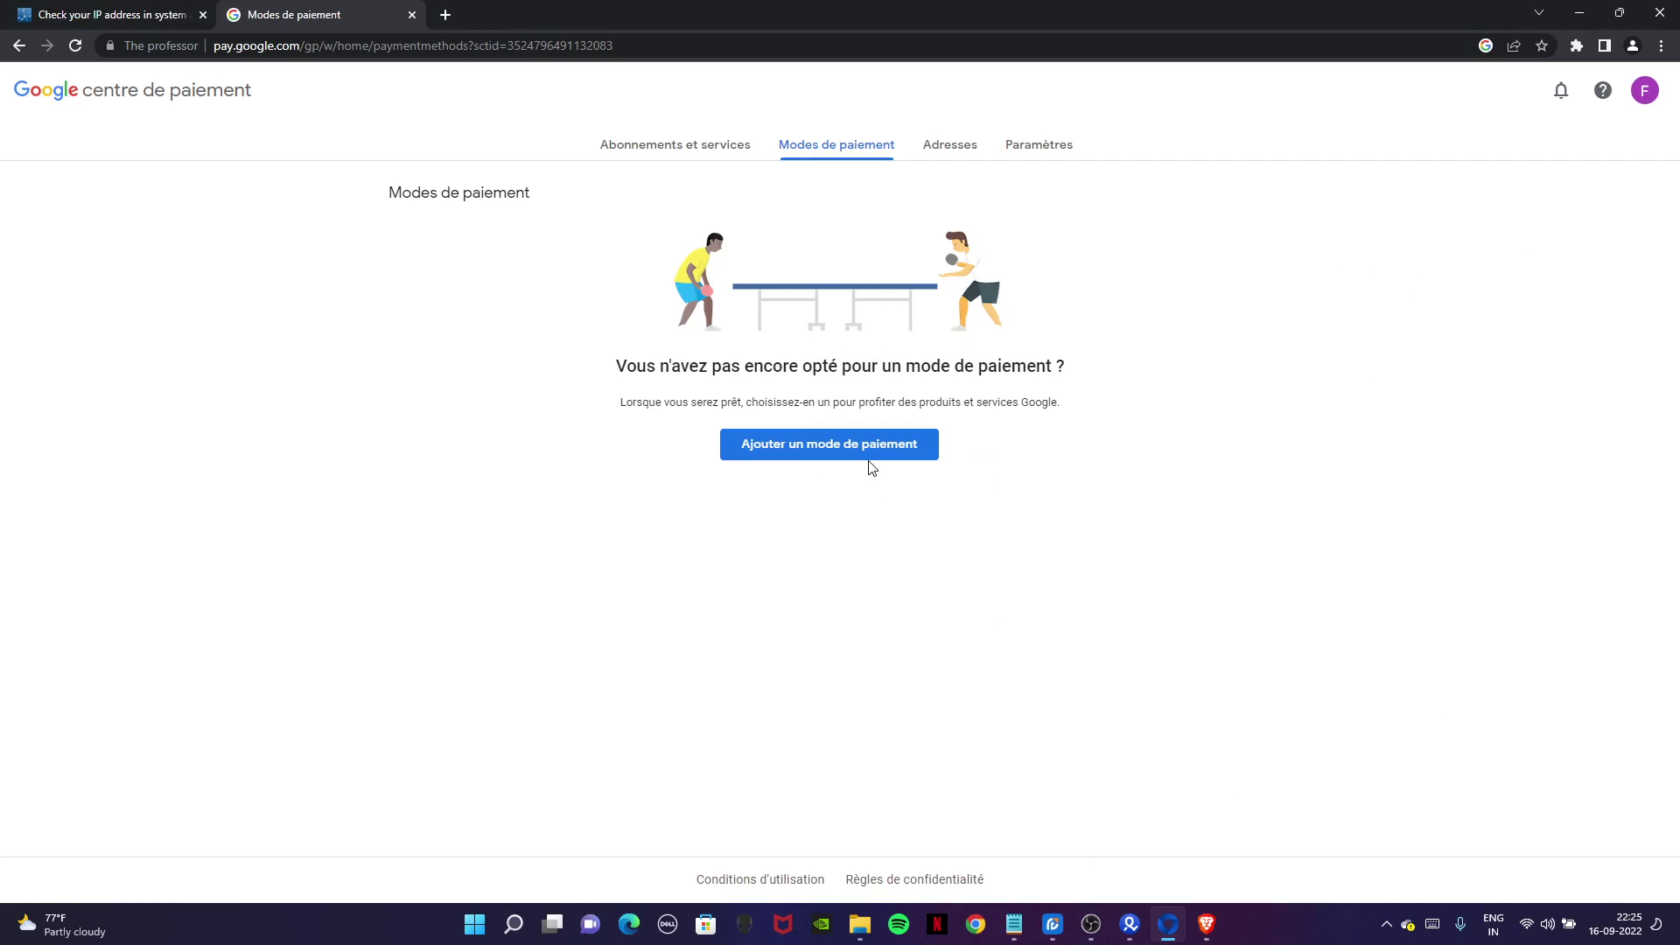
{"action": "left_click", "coordinate": [896, 446]}
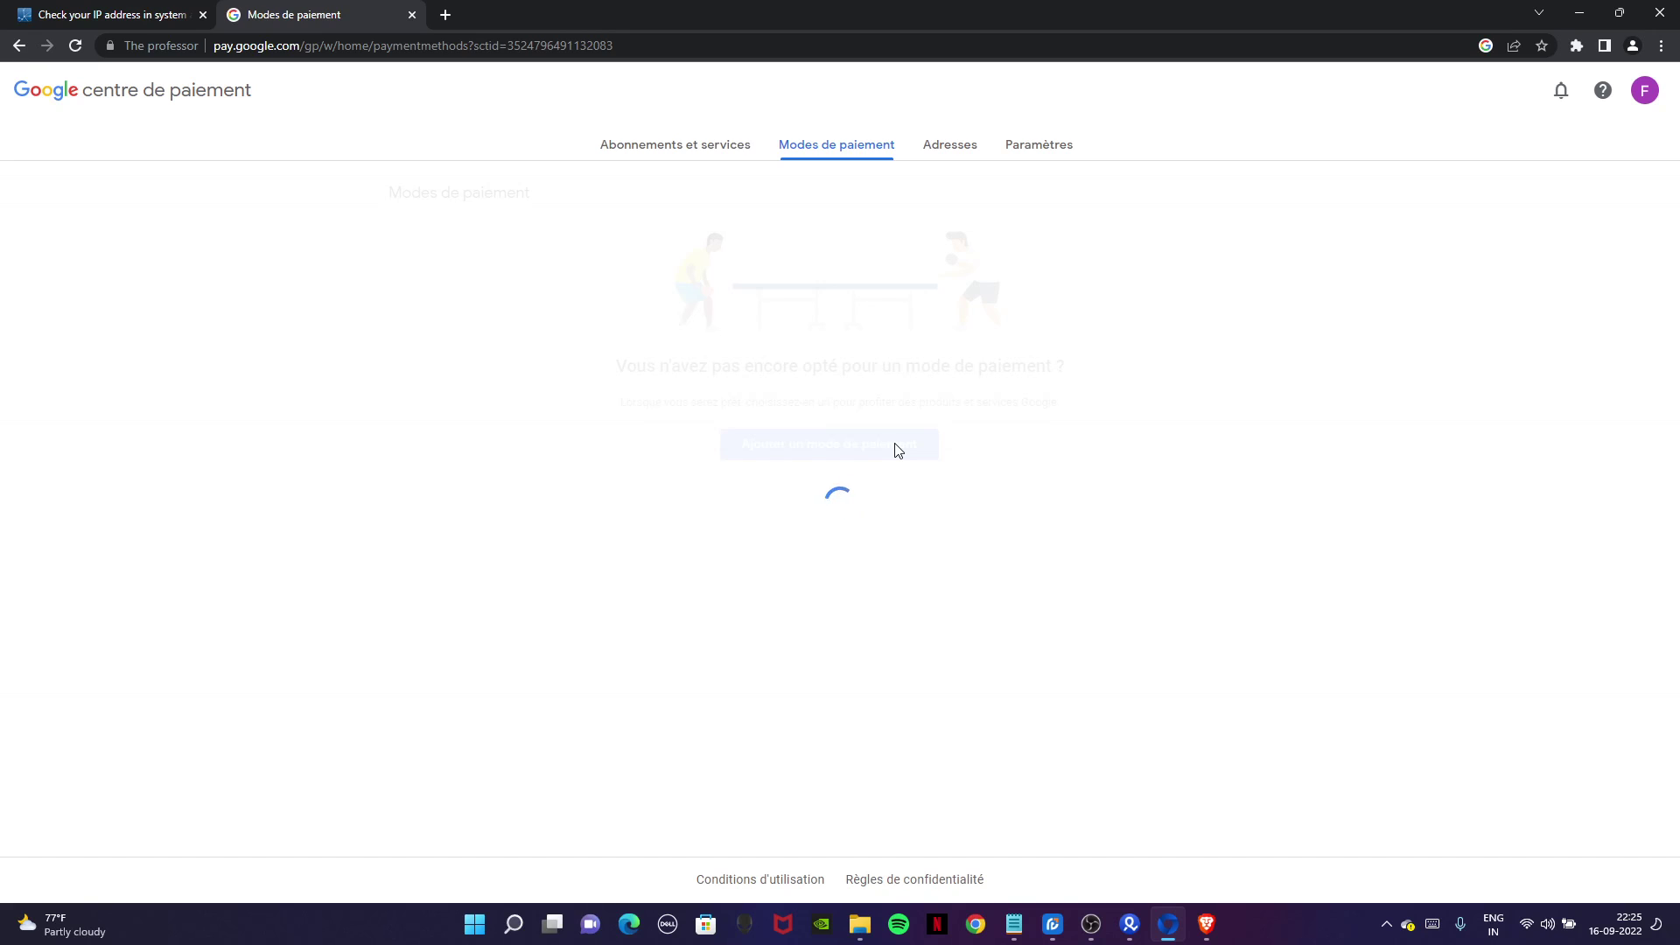